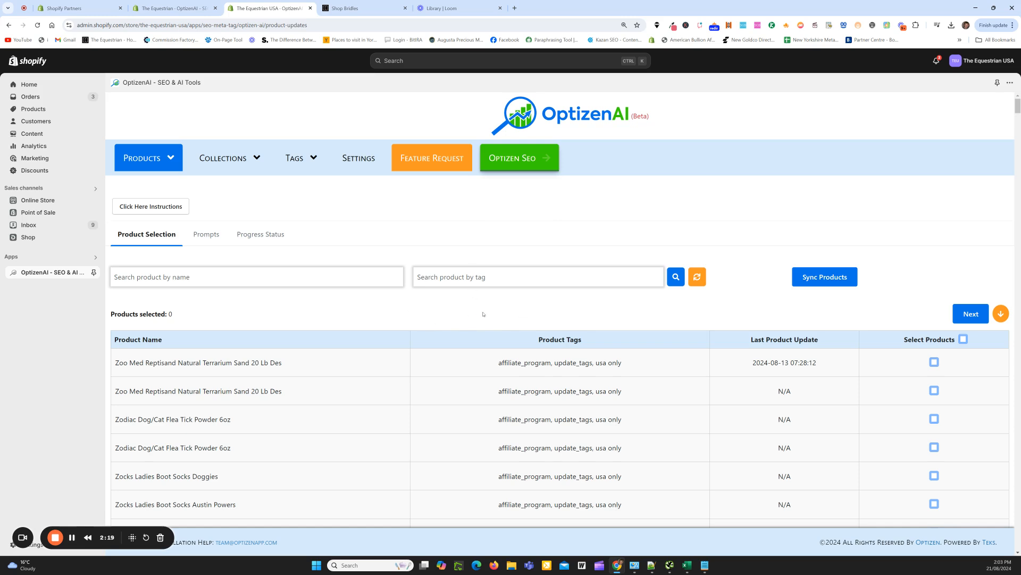
Switch to the Tag Page Import workbook in Excel, move its window up, and widen the window to show more columns
mouse_move(687, 565)
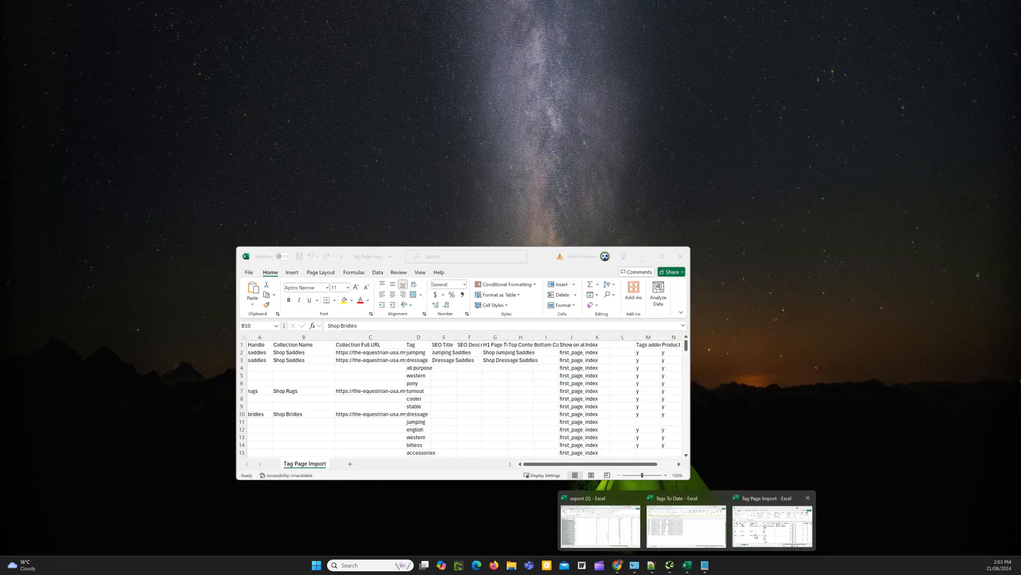
left_click(756, 536)
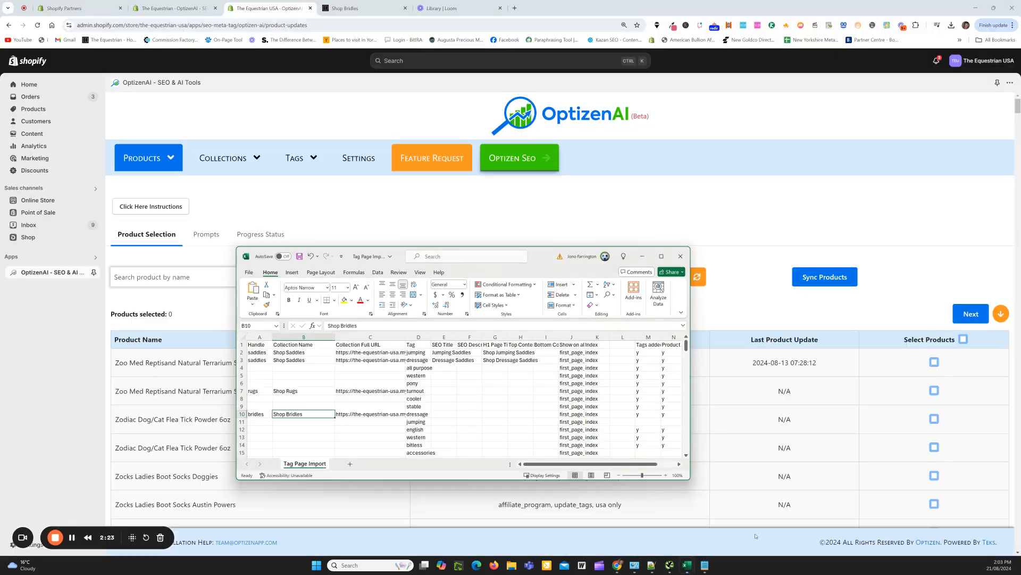
left_click_drag(536, 250, 519, 102)
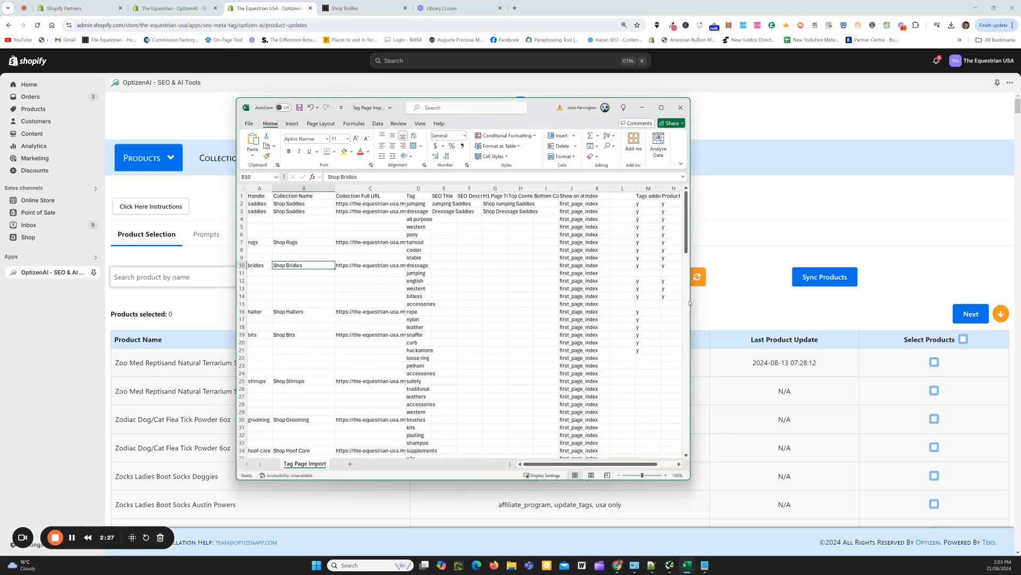
left_click_drag(691, 301, 809, 301)
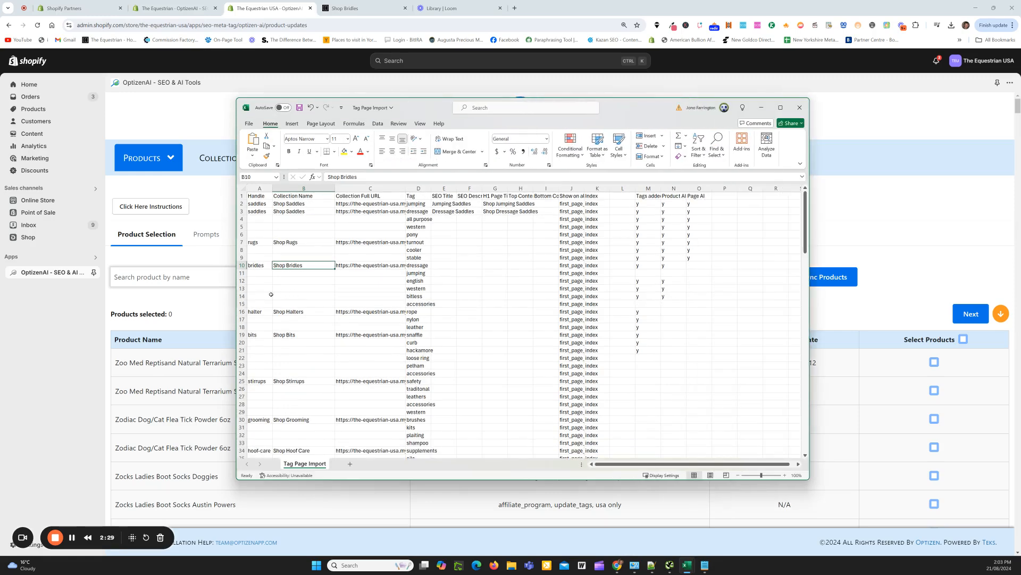
left_click_drag(238, 292, 227, 294)
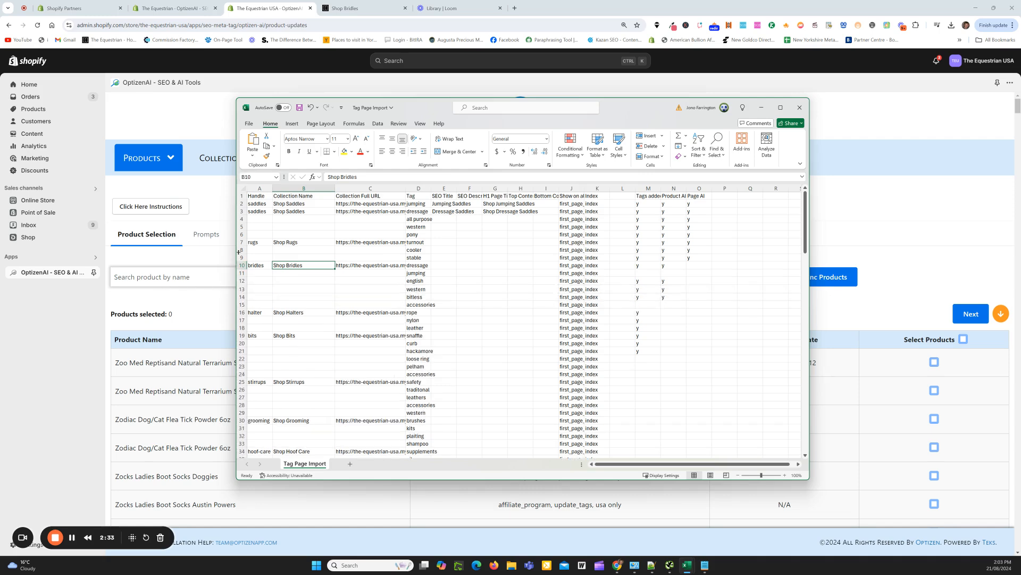
left_click_drag(236, 252, 111, 253)
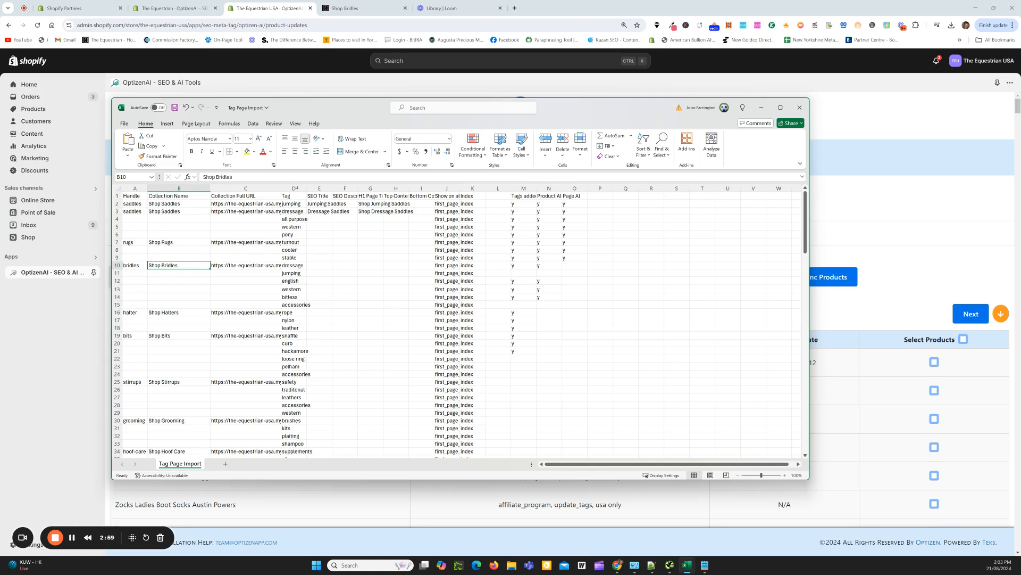
Widen the Tag and Collection Full URL columns of the Tag Page Import sheet
left_click_drag(307, 189, 358, 188)
left_click_drag(281, 188, 349, 188)
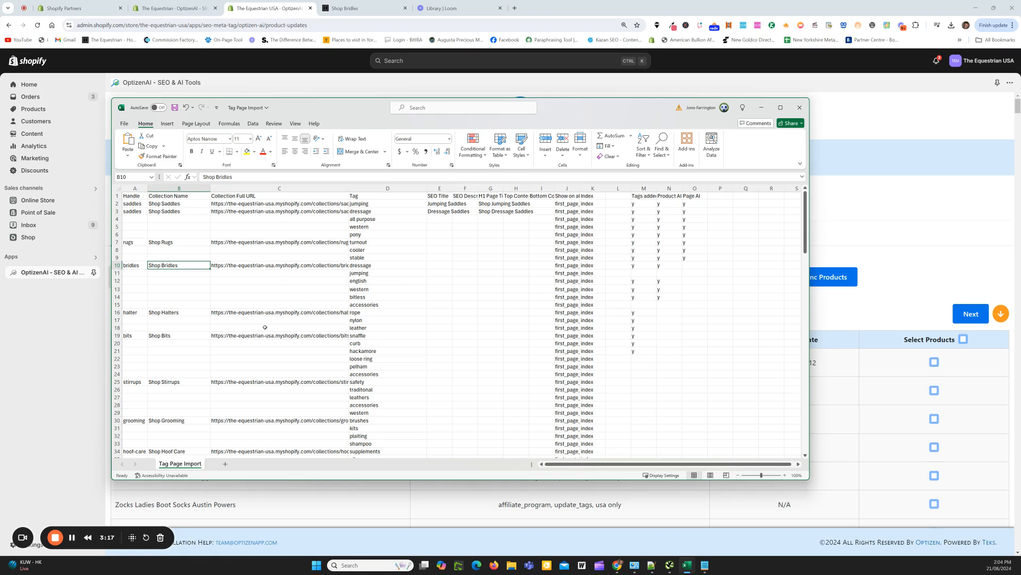
Examine the Shop Halters entry's handle, collection name and its rope, nylon and leather tags
left_click(167, 314)
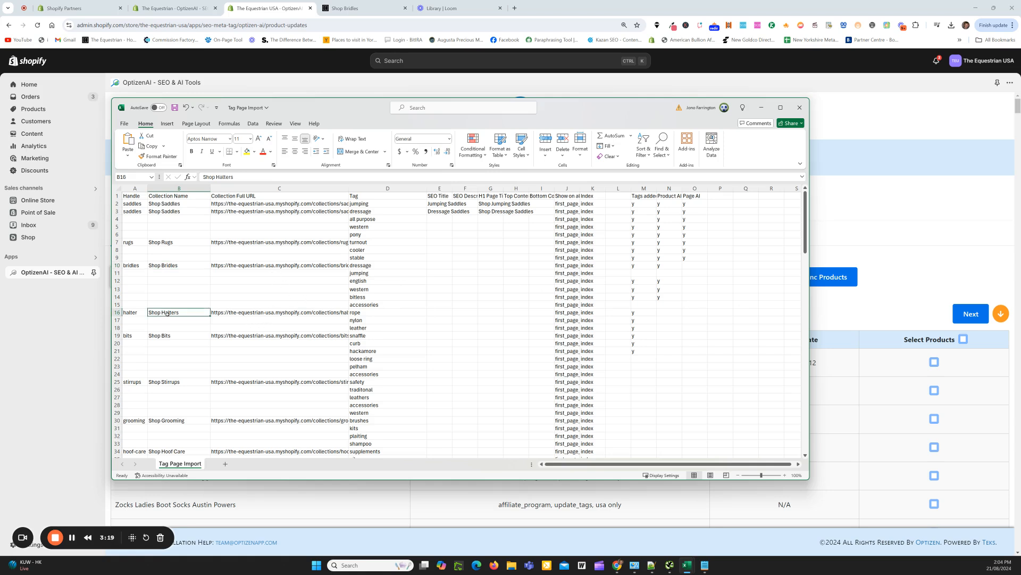
left_click(131, 314)
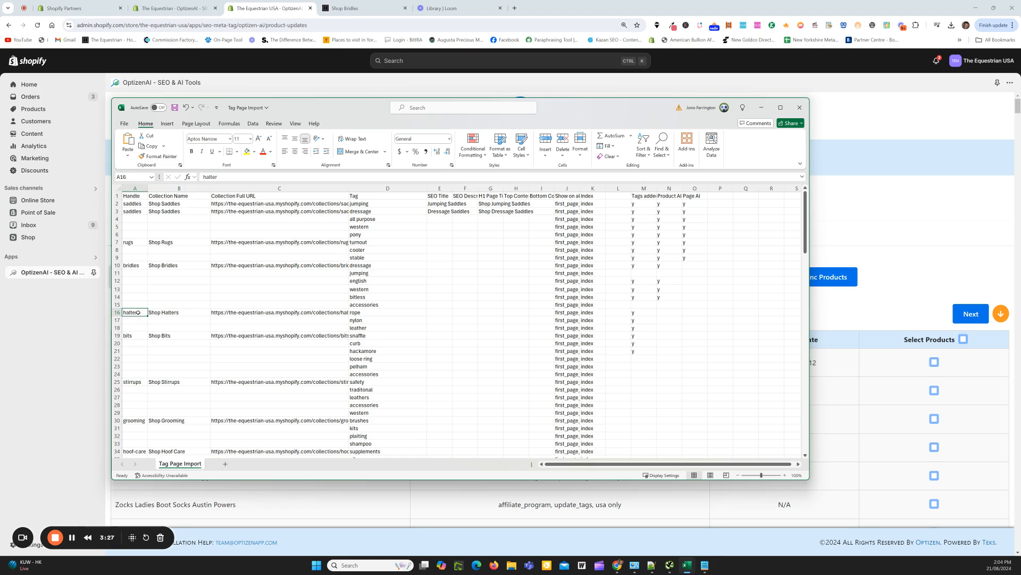
left_click(162, 312)
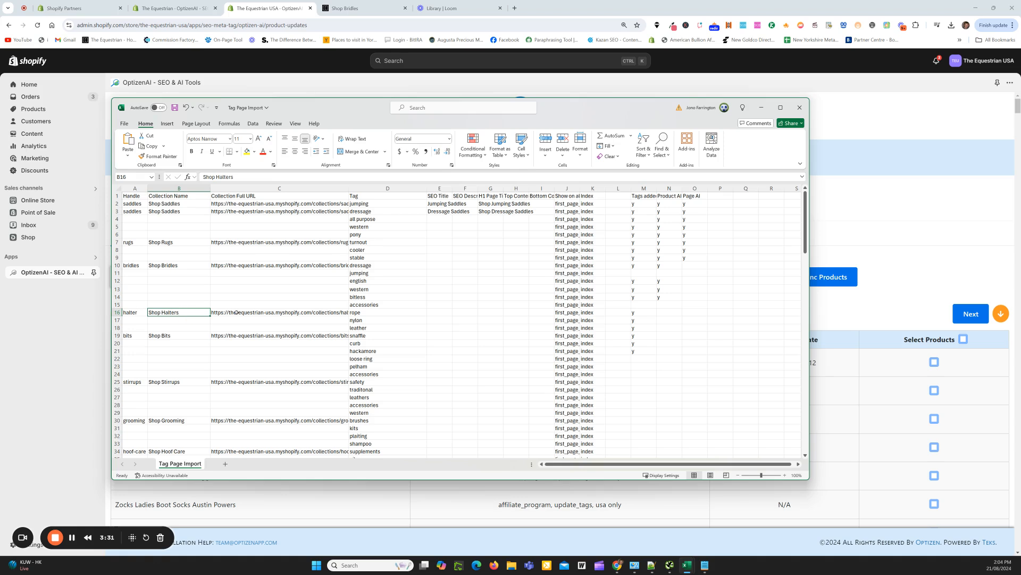
left_click(373, 316)
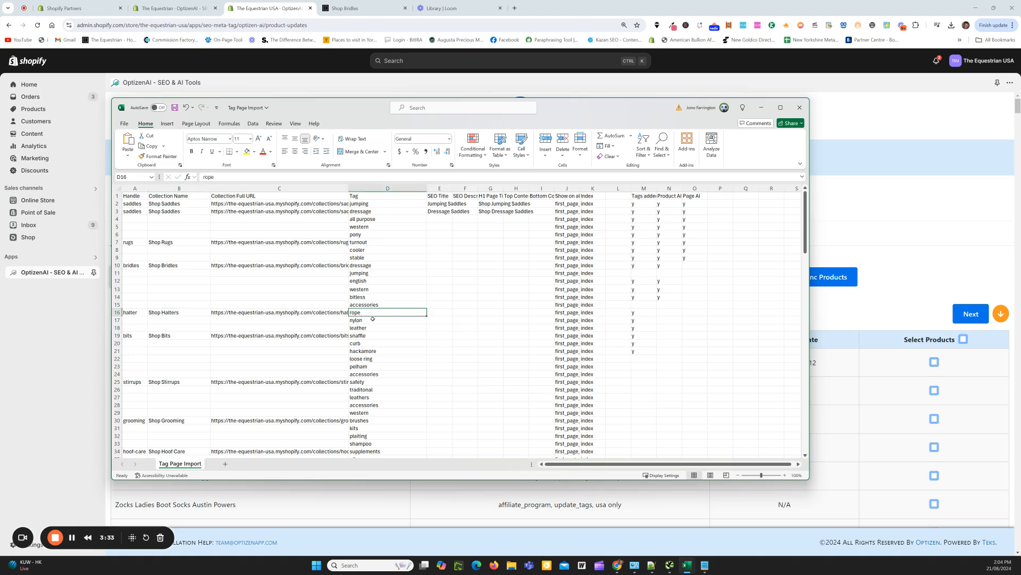
left_click(180, 314)
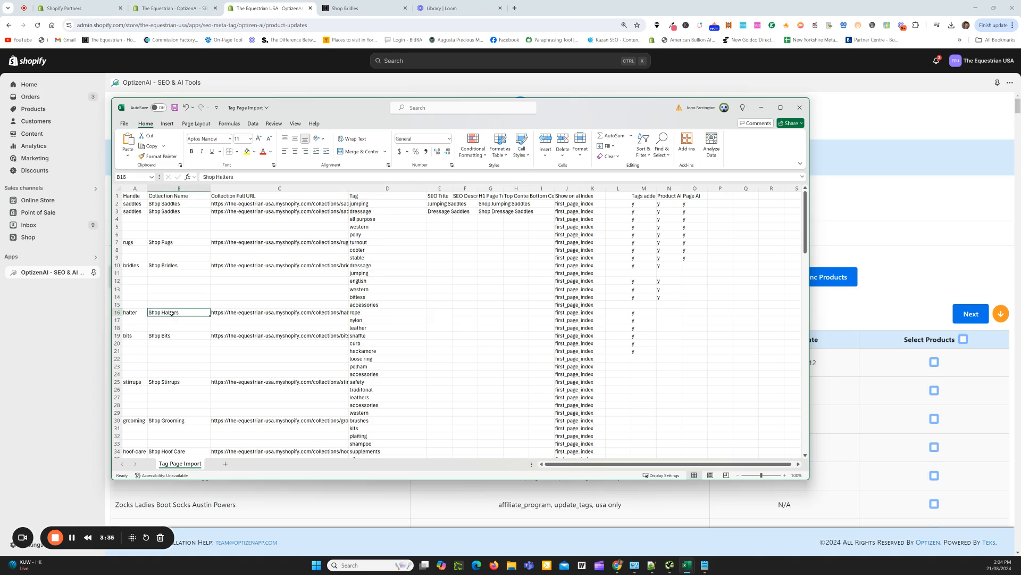
left_click_drag(368, 313, 370, 325)
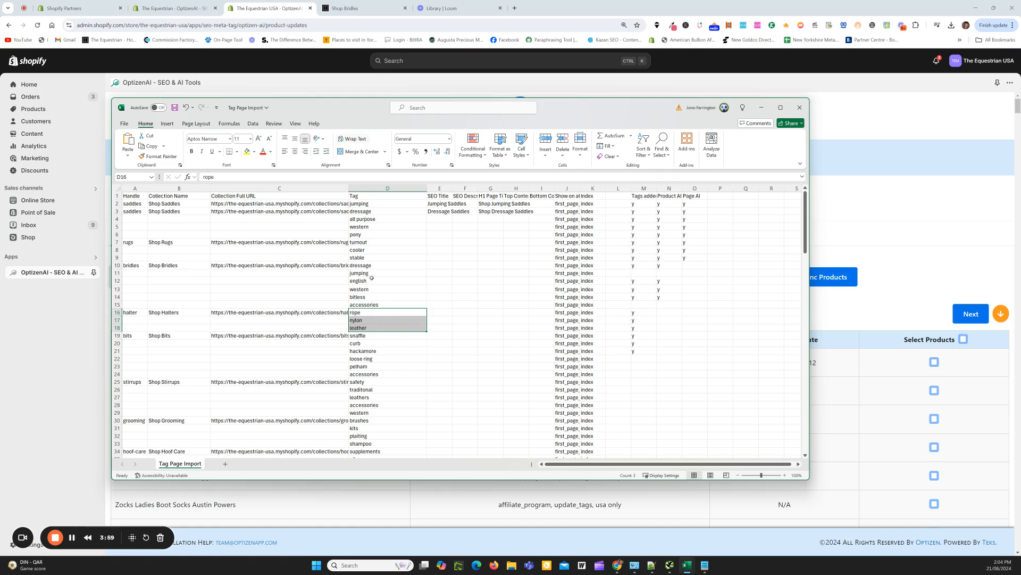
Switch to The Equestrian storefront in the browser and open the Halters collection from the Tack category
left_click(346, 9)
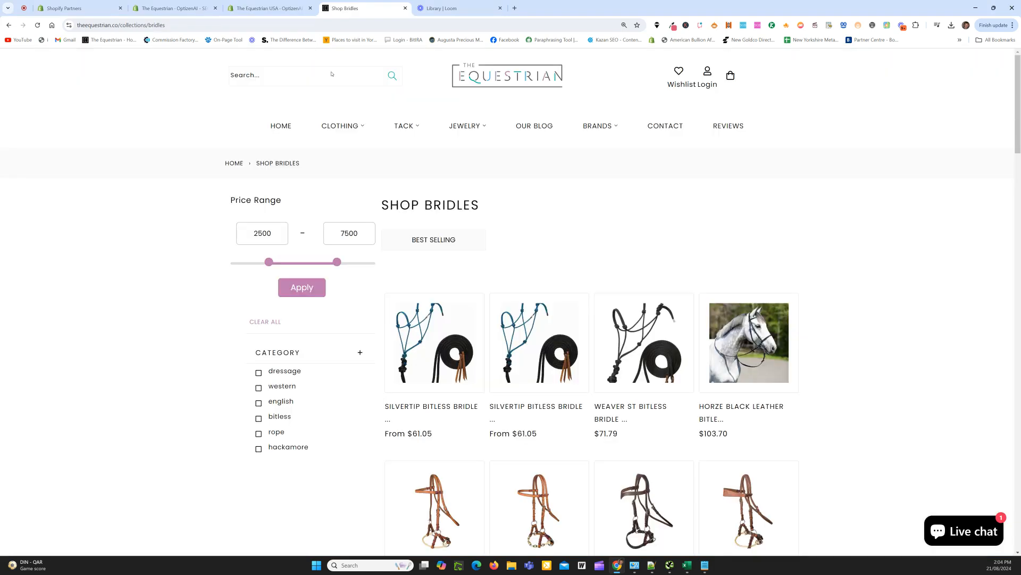
mouse_move(409, 133)
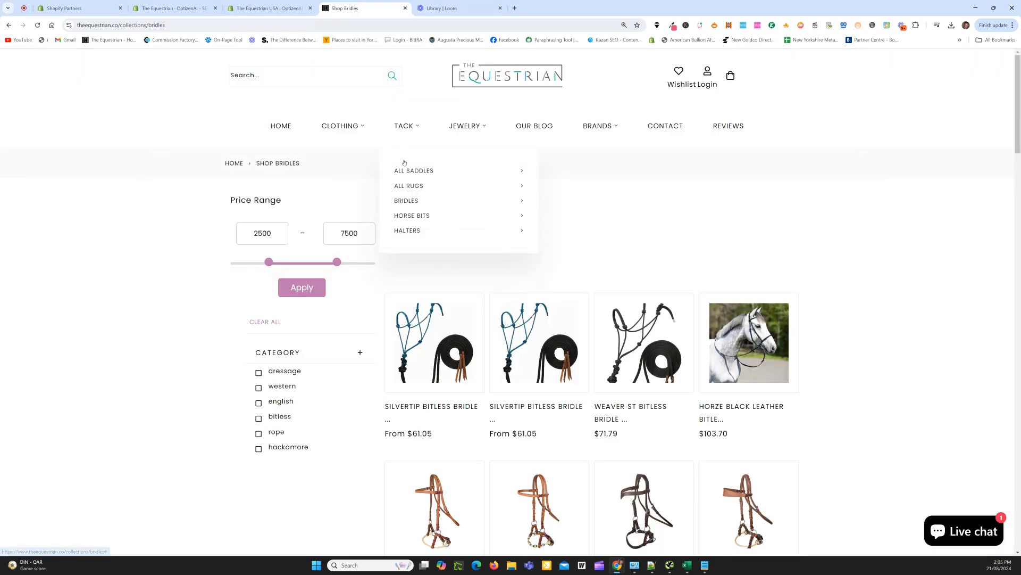
left_click(395, 194)
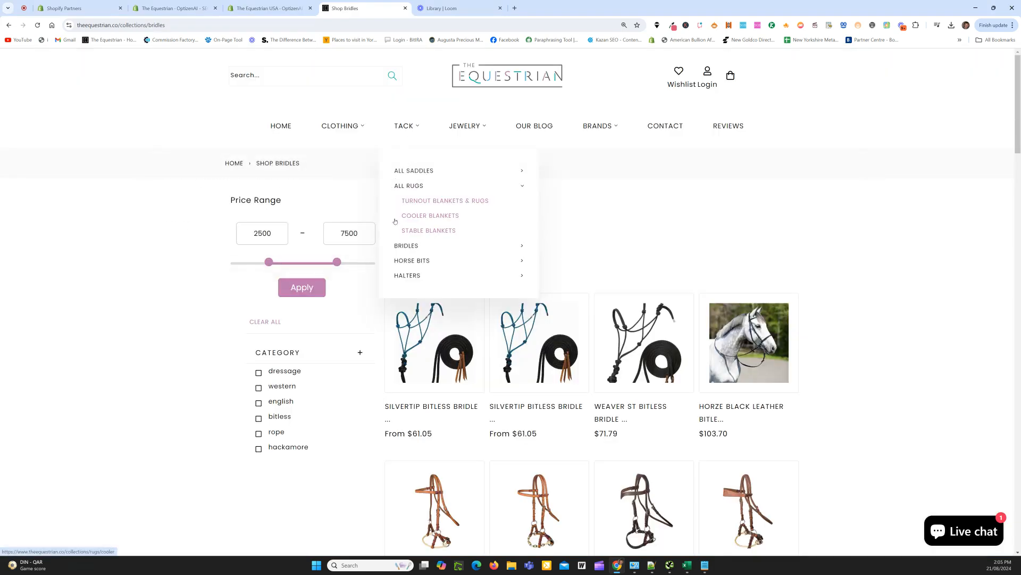
mouse_move(405, 276)
left_click(406, 233)
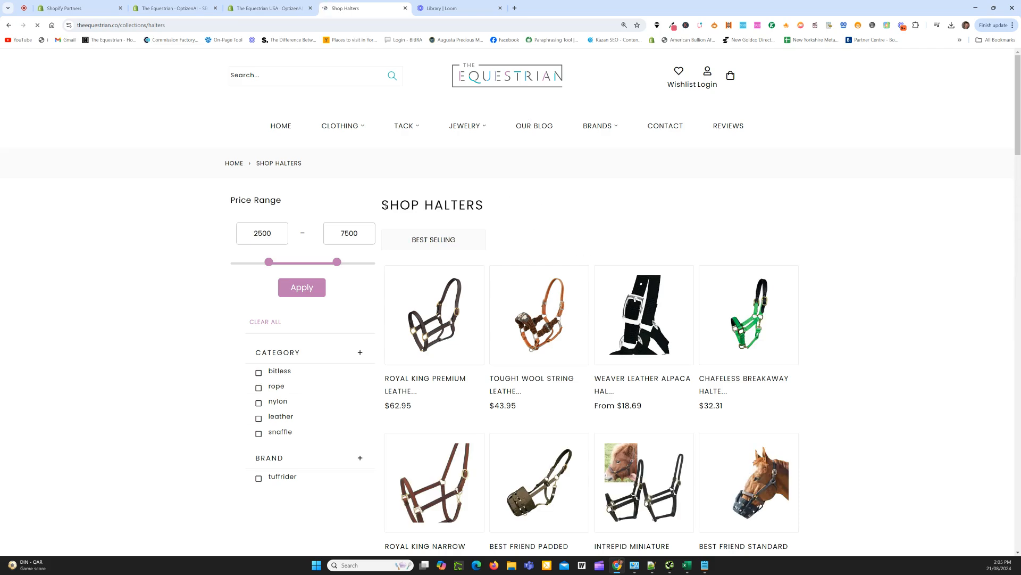
Look through the Shop Halters products and filter the collection by the rope category
scroll(529, 244, "down", 20)
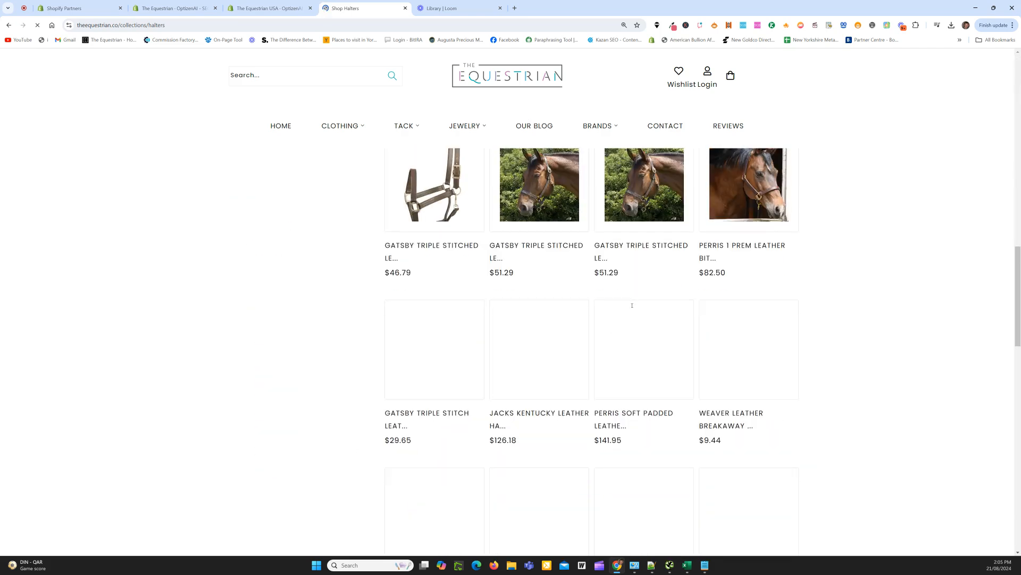
scroll(626, 308, "down", 14)
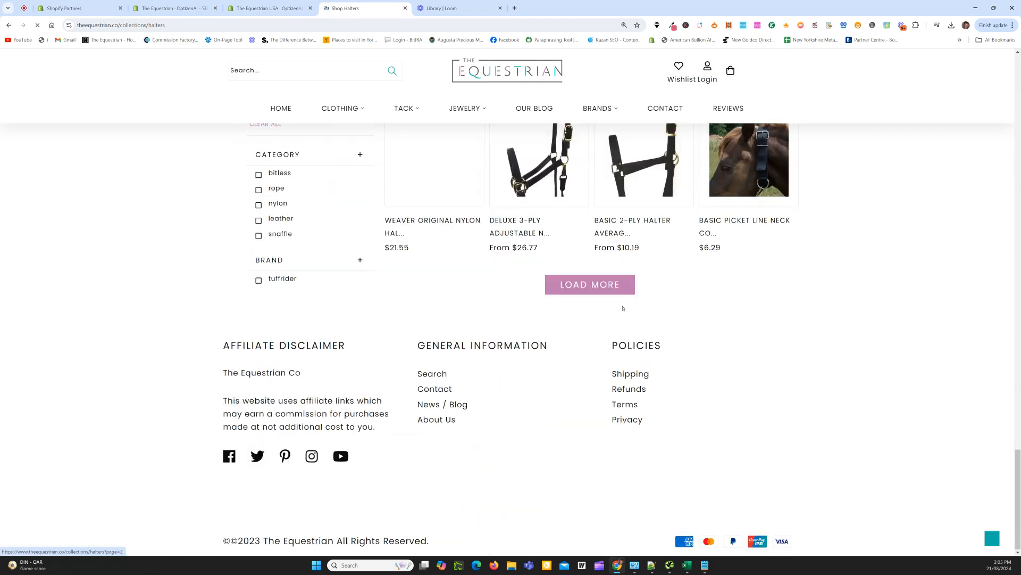
scroll(623, 308, "up", 5)
scroll(588, 307, "up", 10)
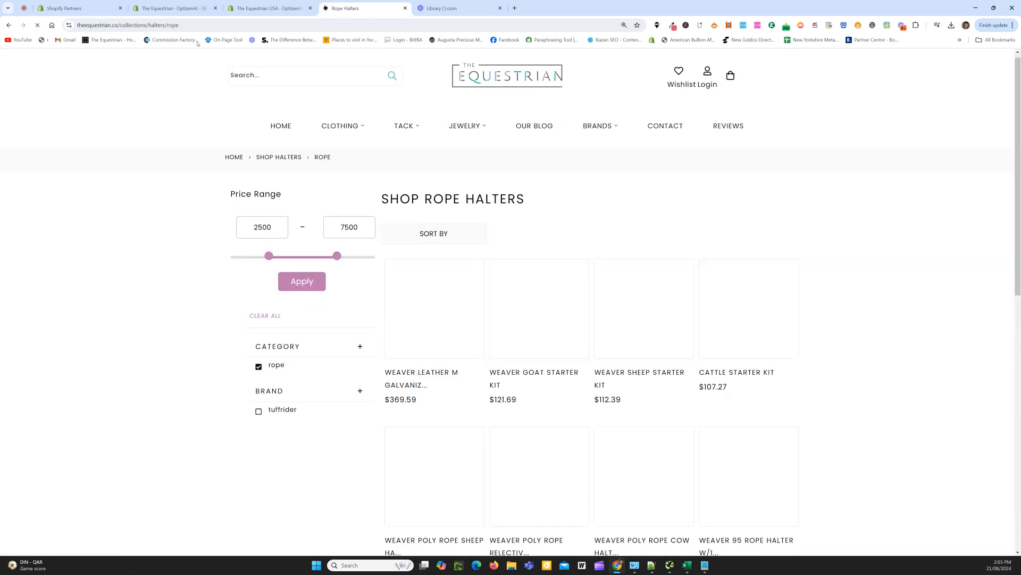
Examine the rope halters tag page's URL, page heading and full product listing
left_click_drag(185, 25, 97, 25)
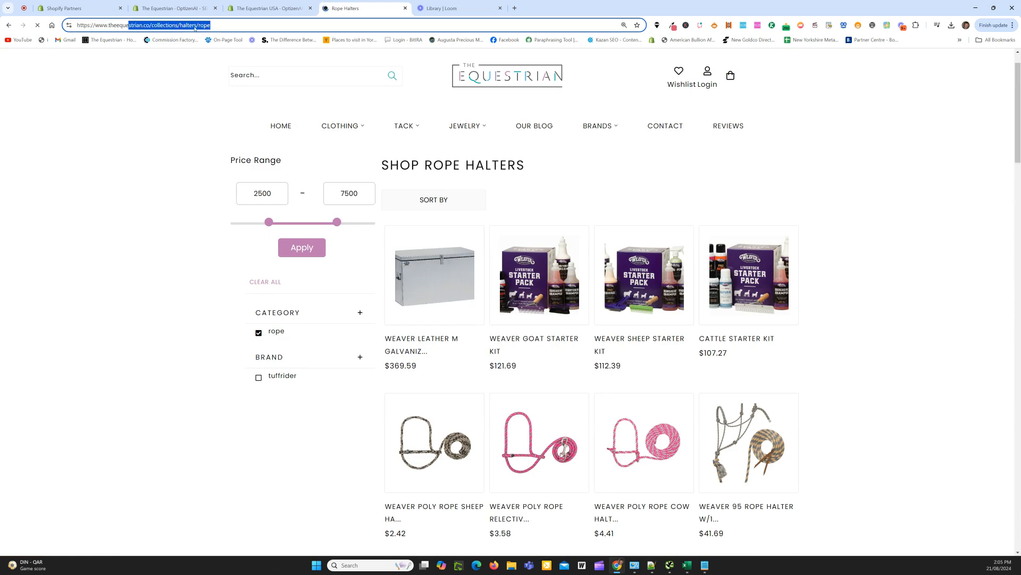
mouse_move(462, 176)
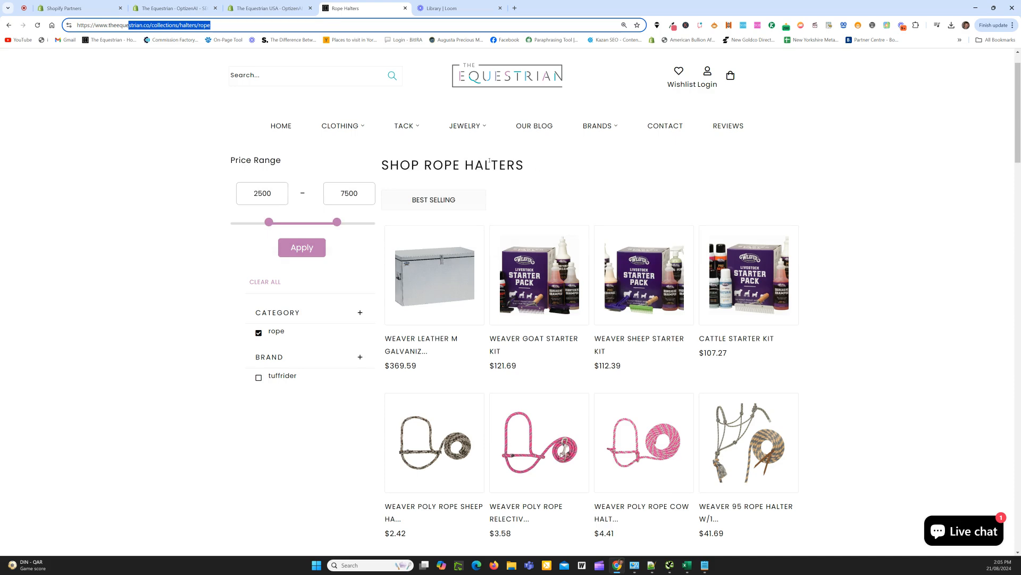
scroll(544, 283, "down", 15)
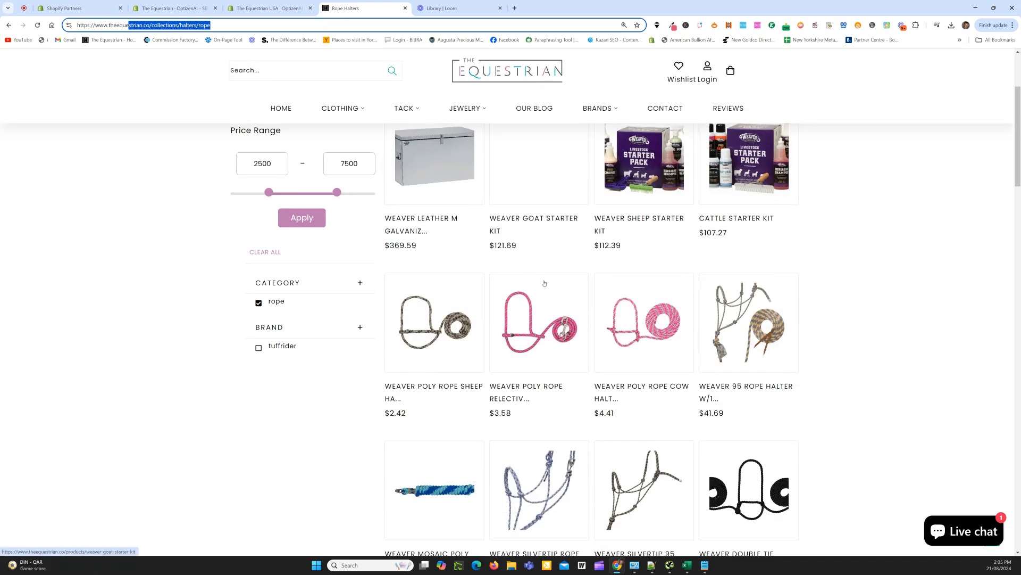
scroll(545, 283, "down", 10)
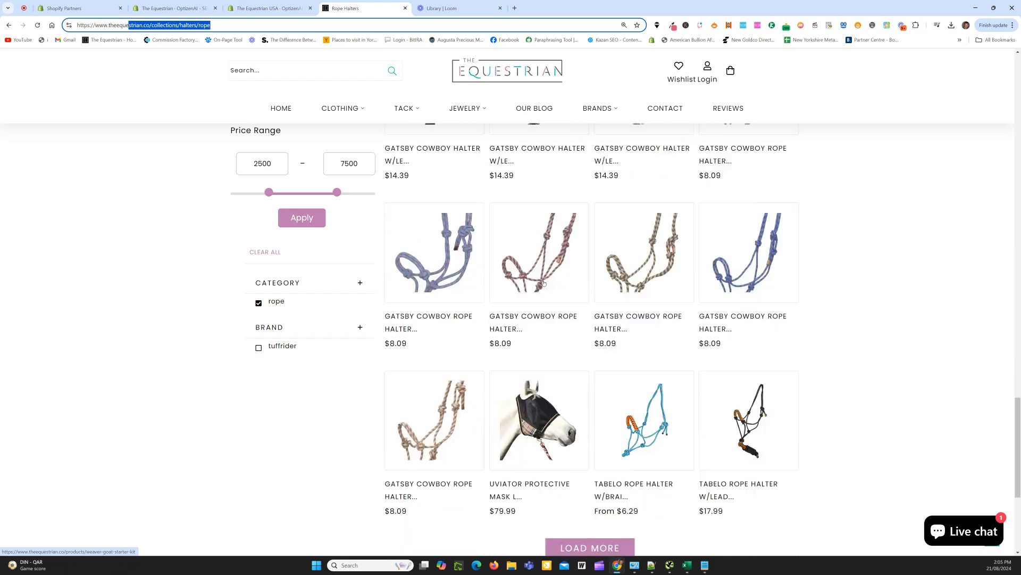
scroll(543, 283, "up", 8)
scroll(542, 283, "up", 15)
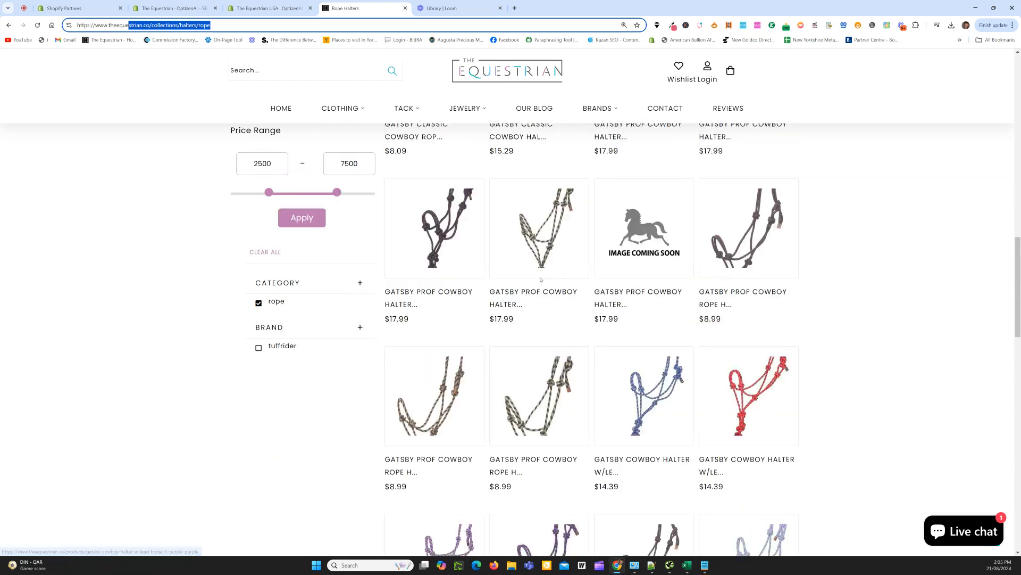
scroll(538, 274, "up", 2)
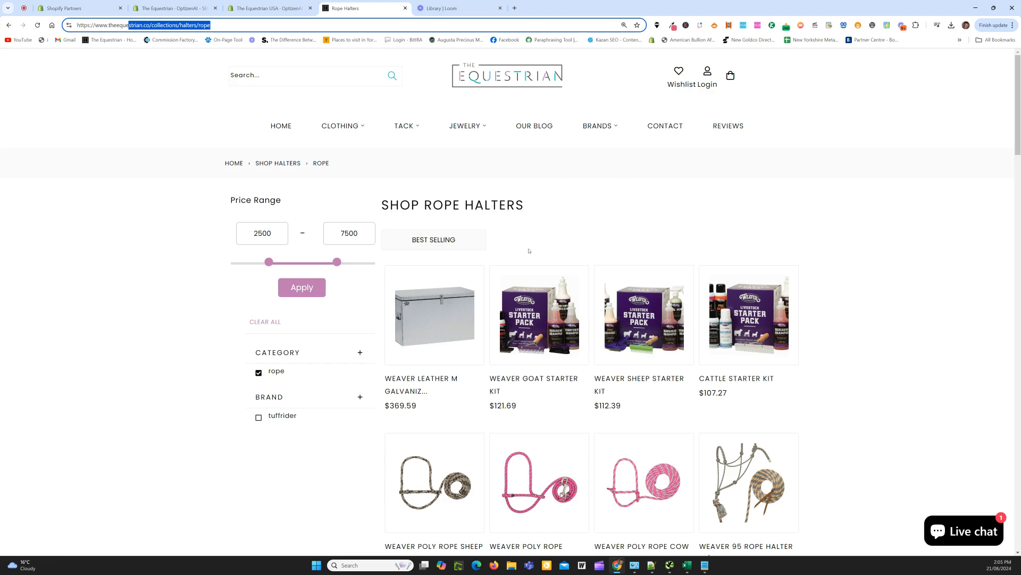
scroll(583, 244, "down", 20)
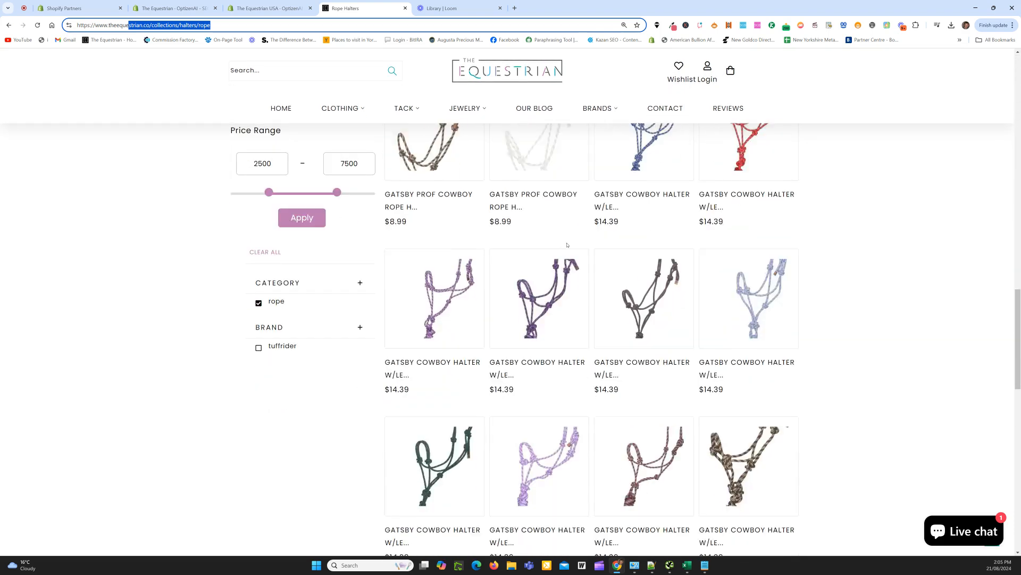
scroll(557, 244, "down", 10)
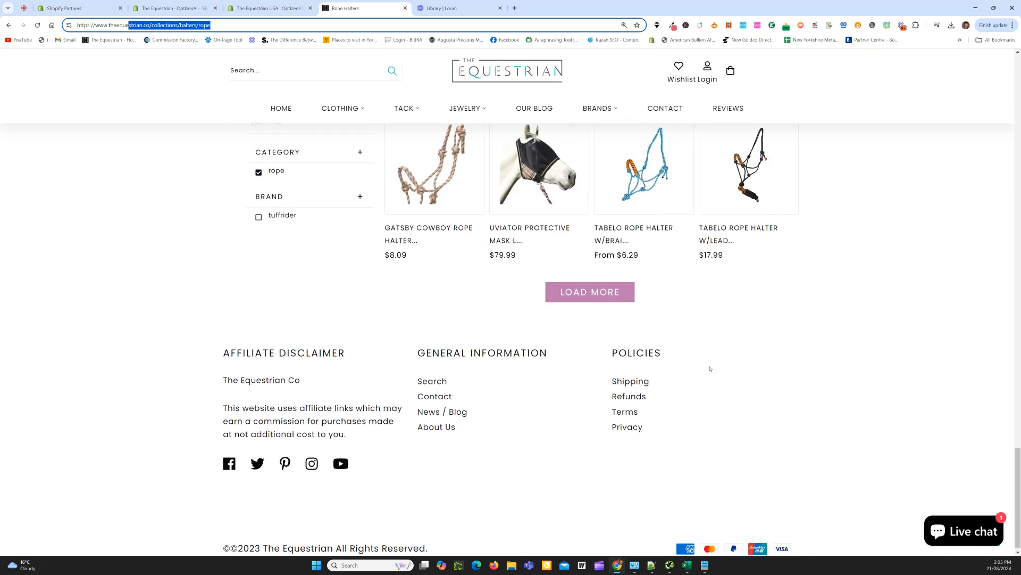
scroll(666, 370, "up", 6)
scroll(627, 358, "down", 6)
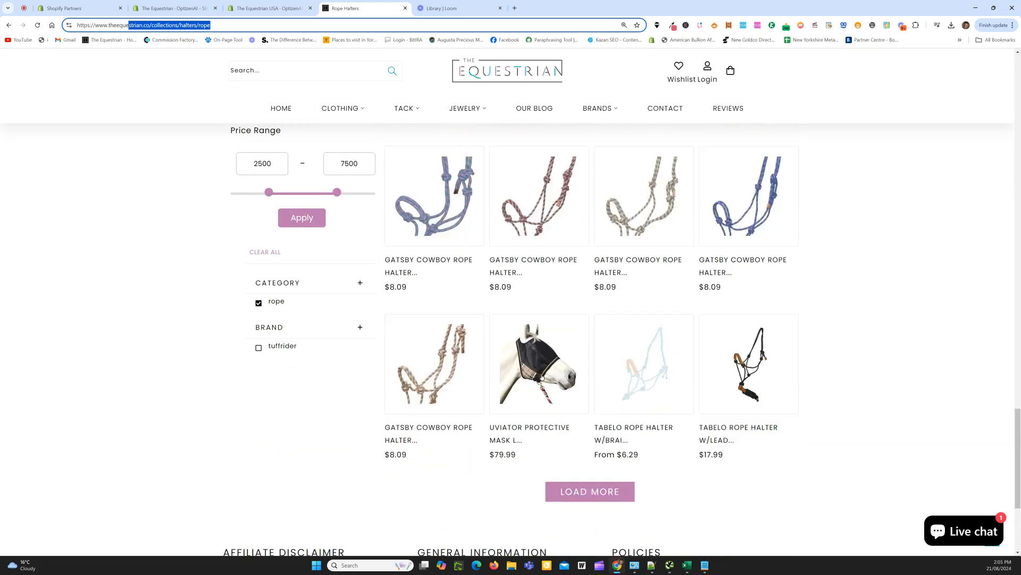
scroll(323, 228, "up", 15)
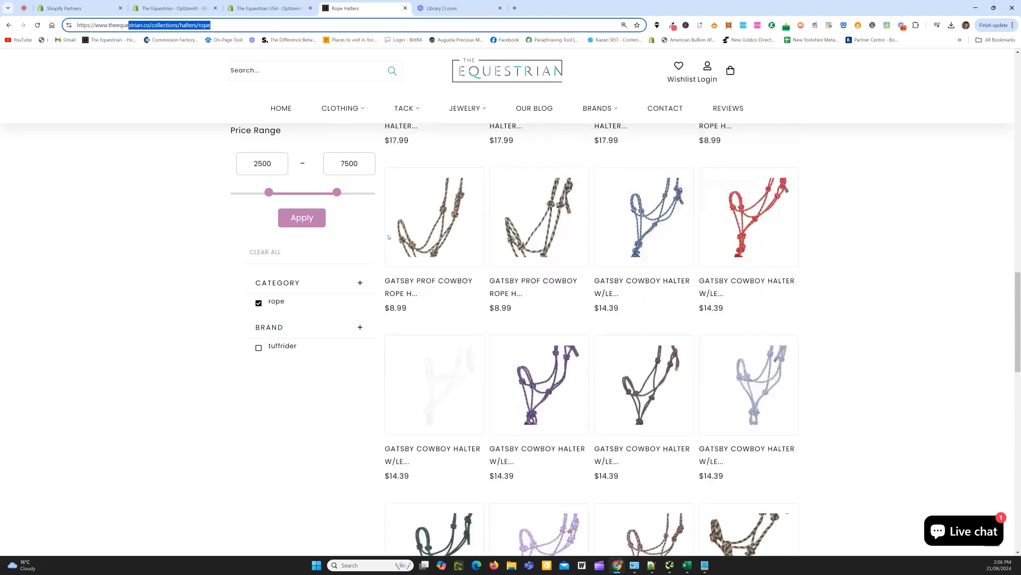
scroll(323, 227, "up", 10)
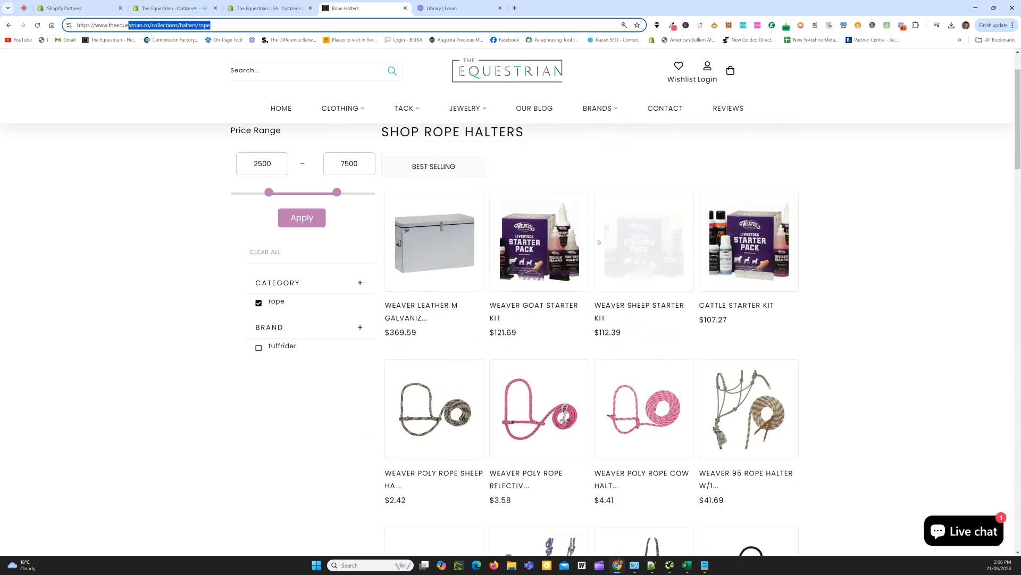
Return to OptizenAI in the Shopify admin and open the Collections listing to view the available collections
left_click(277, 9)
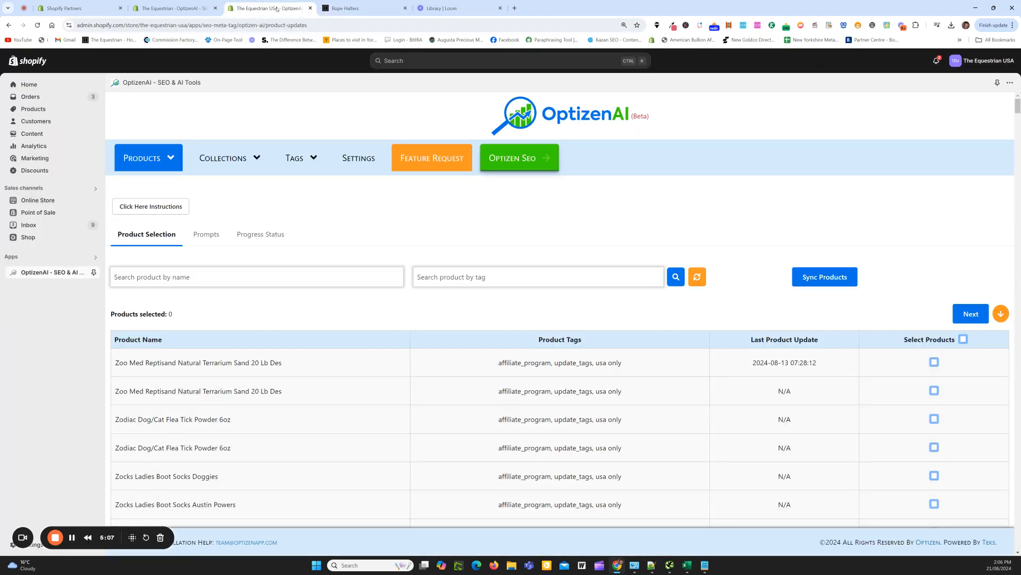
left_click(231, 159)
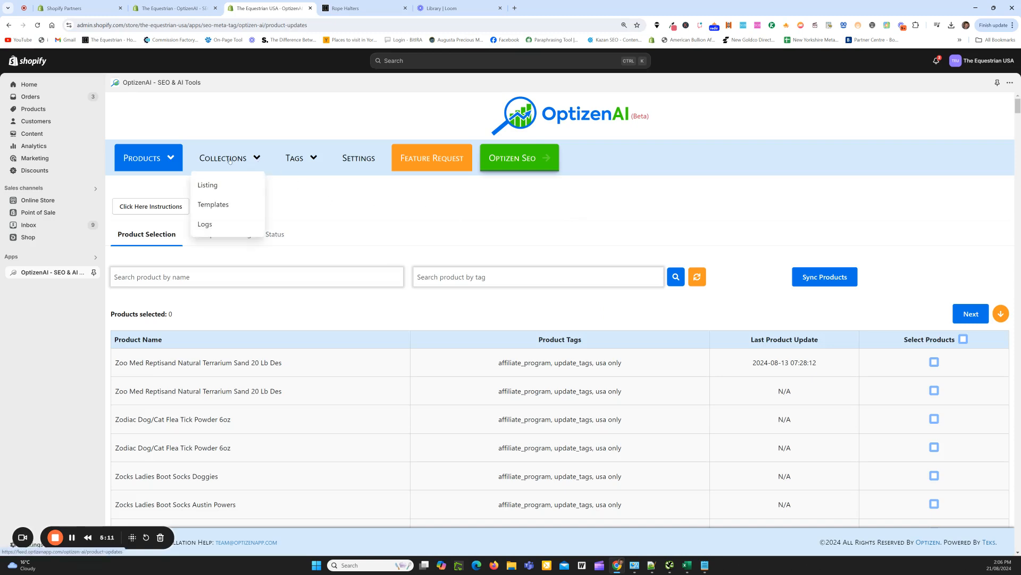
left_click(209, 185)
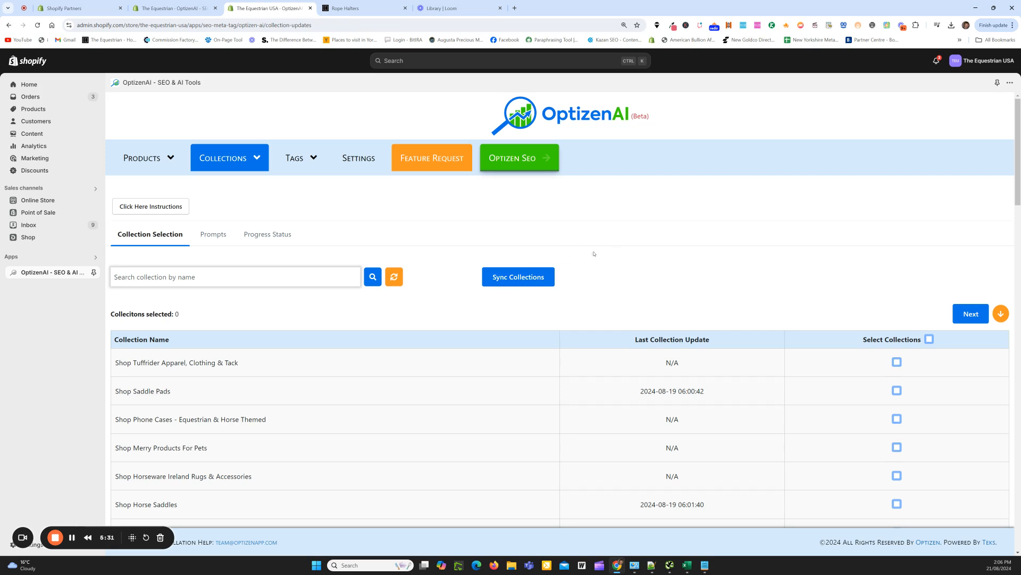
scroll(526, 379, "down", 2)
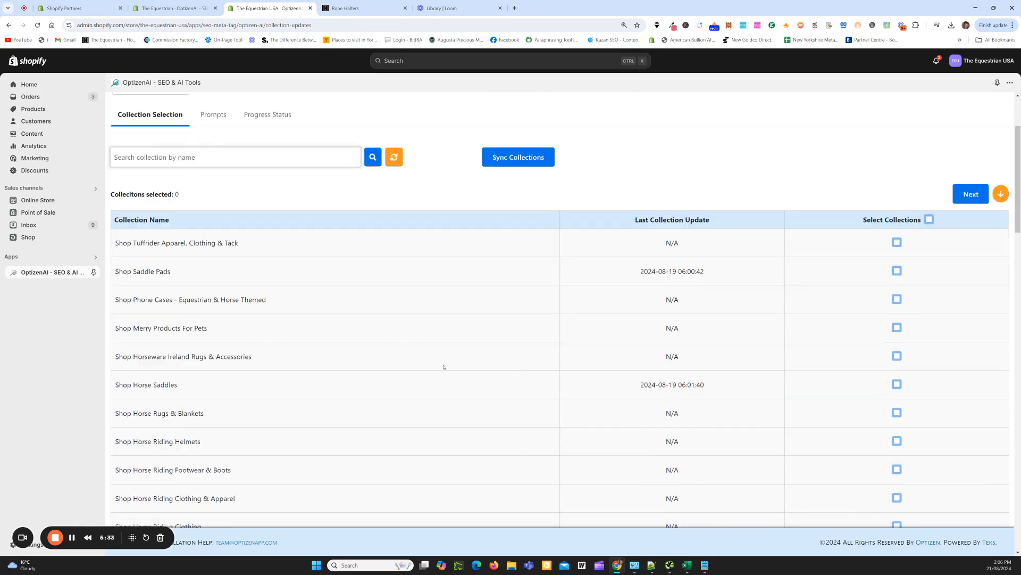
Search the collections for "halter", select the Shop Halters collection and continue to its prompts
scroll(263, 231, "up", 1)
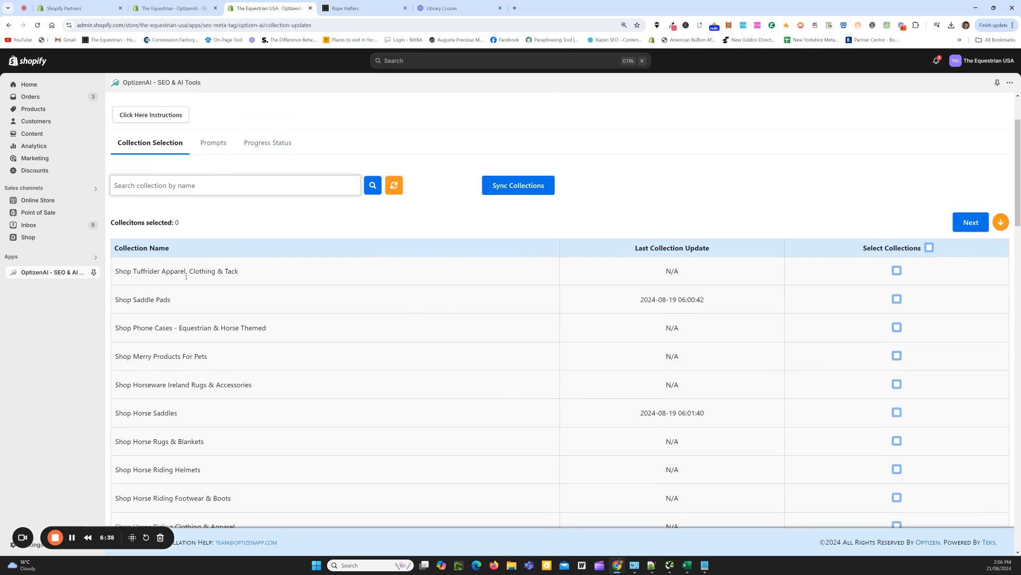
scroll(671, 340, "down", 2)
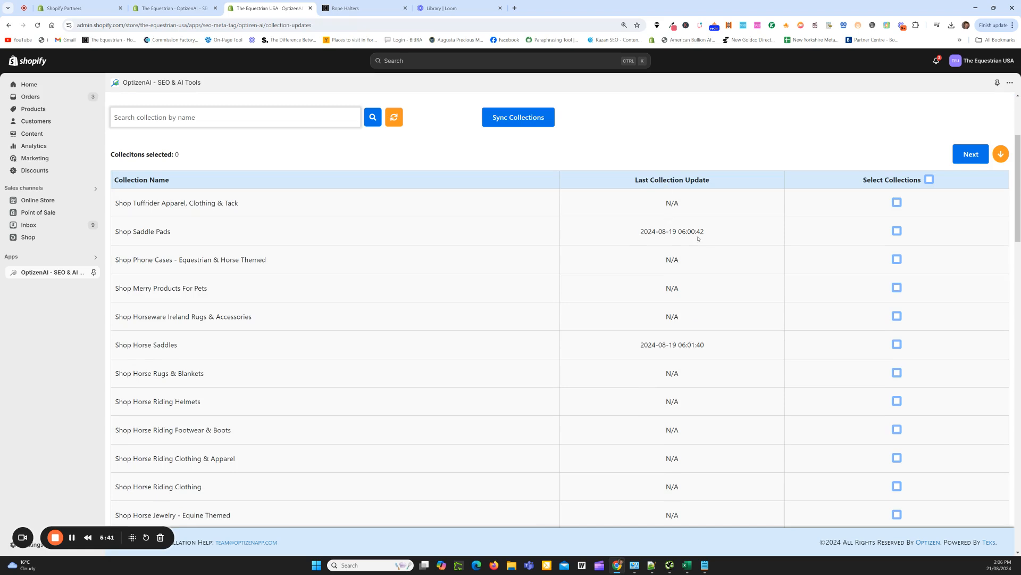
scroll(699, 238, "up", 2)
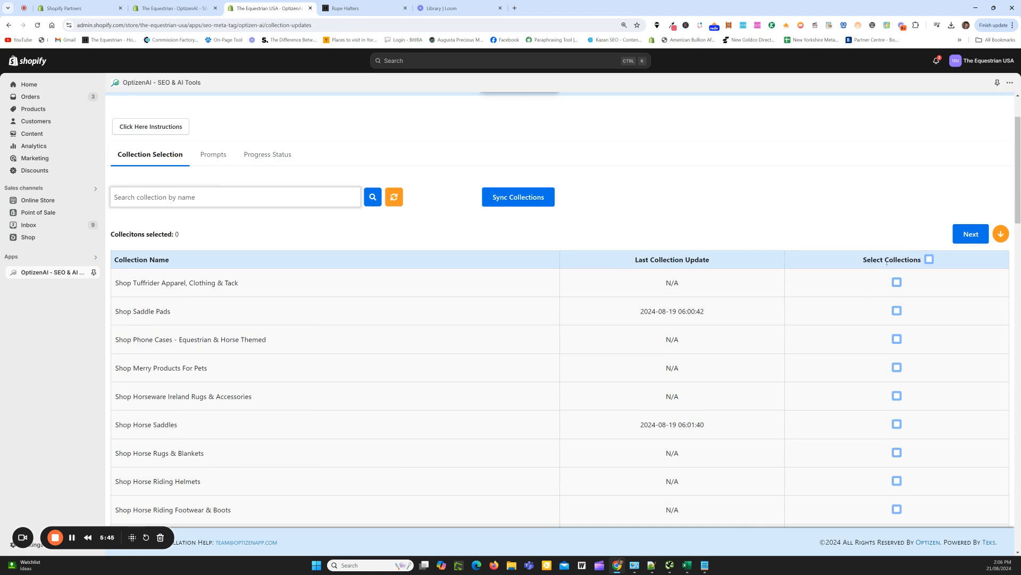
scroll(892, 275, "down", 2)
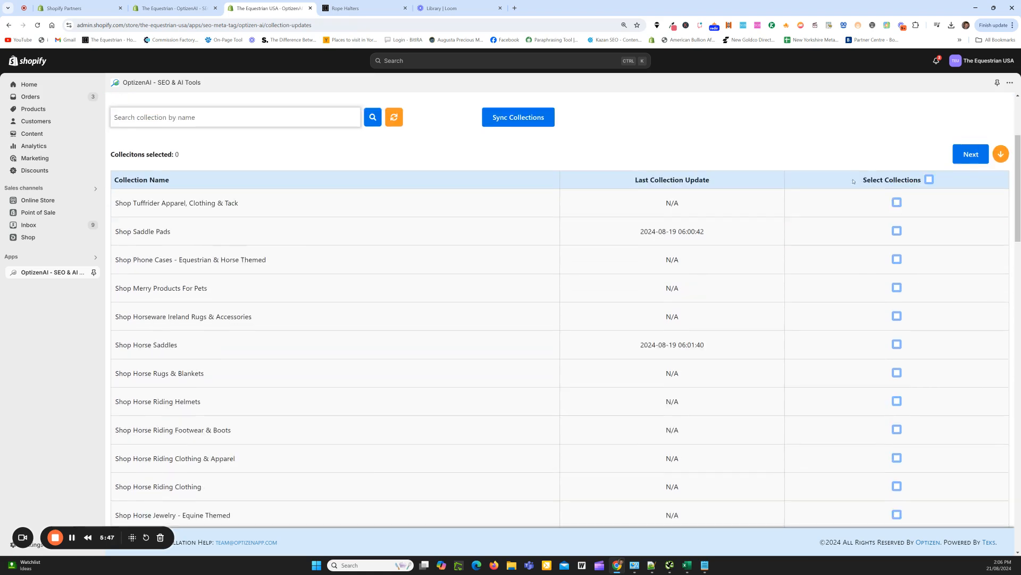
scroll(403, 256, "up", 4)
left_click(262, 276)
type("halter")
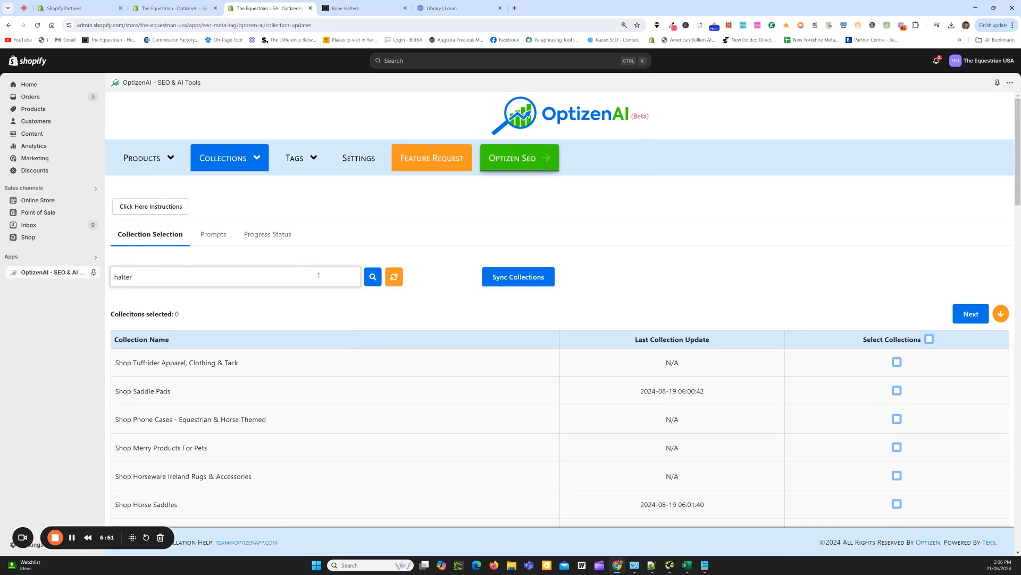
left_click(373, 277)
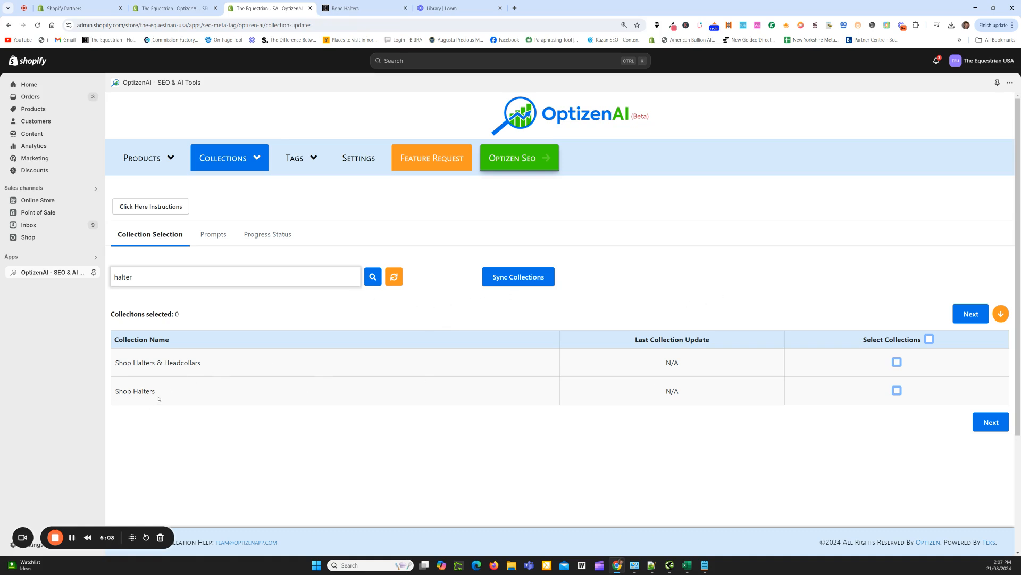
left_click(897, 390)
left_click(989, 421)
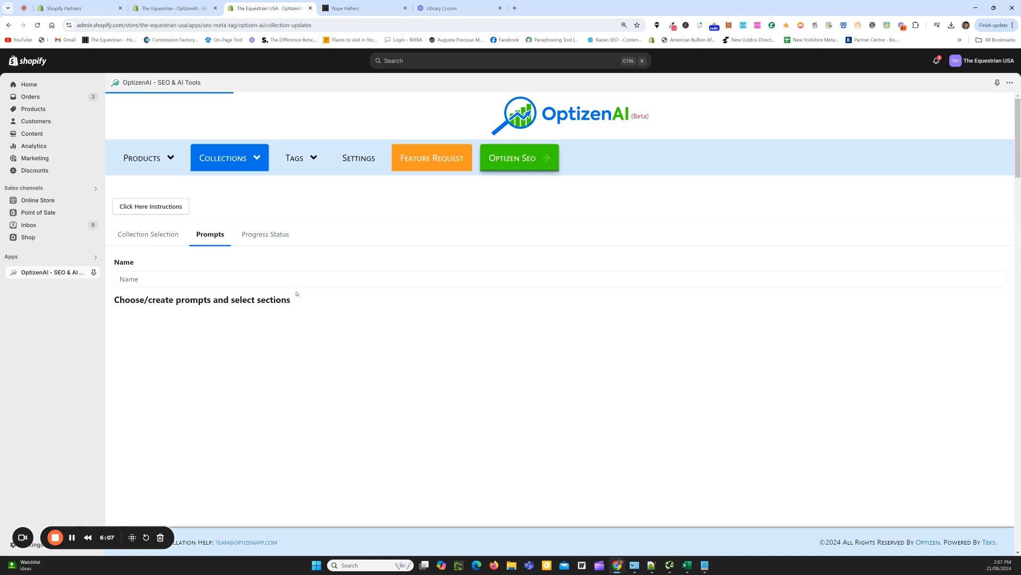
Name the prompt set "Halter Collection Update"
left_click(280, 278)
type("Halt")
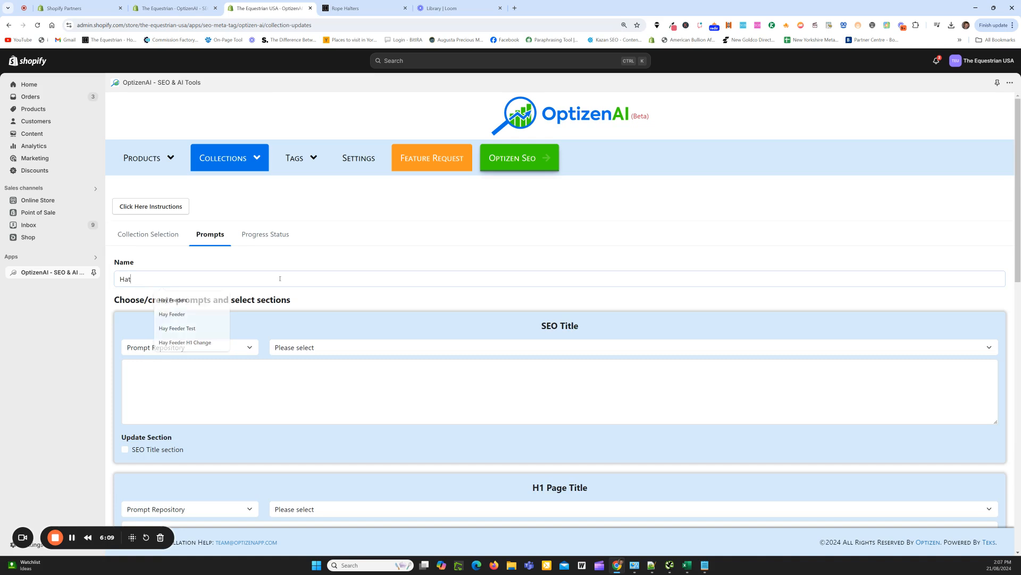
type("er Collectrio")
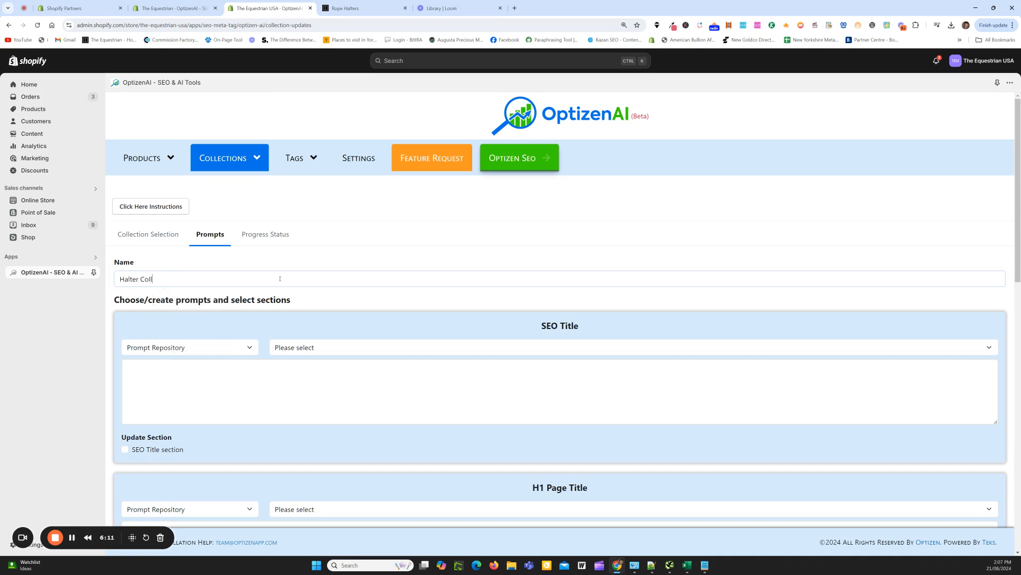
key("BackSpace")
key("BackSpace")
key("BackSpace")
key("BackSpace")
type("tion Update")
scroll(259, 323, "down", 2)
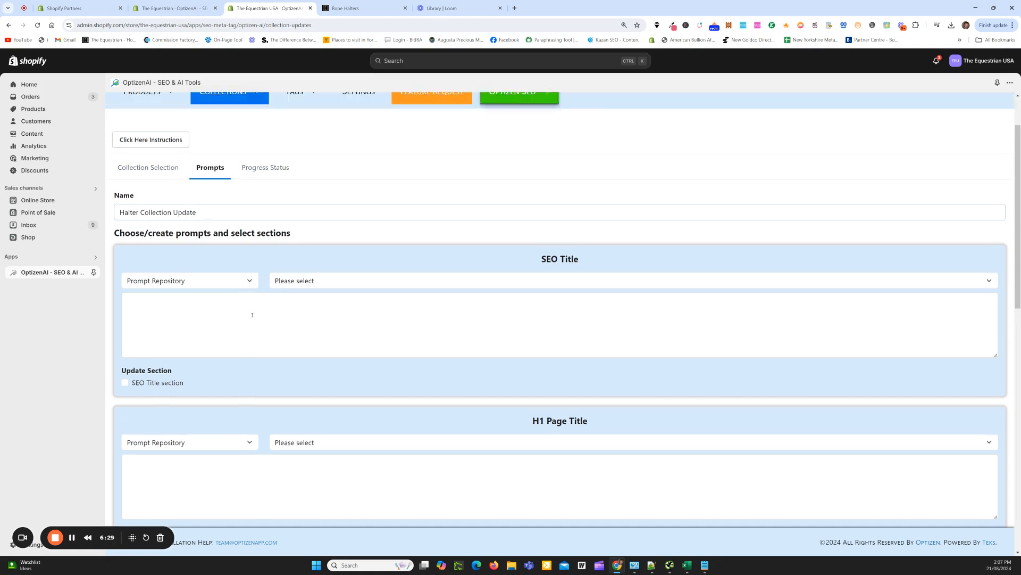
scroll(249, 294, "up", 2)
left_click(231, 159)
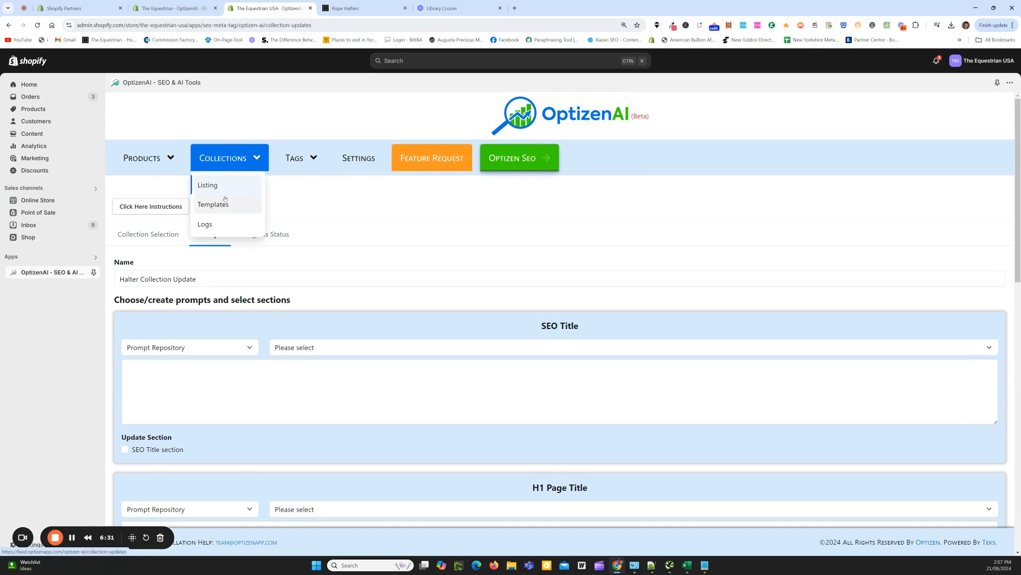
left_click(303, 386)
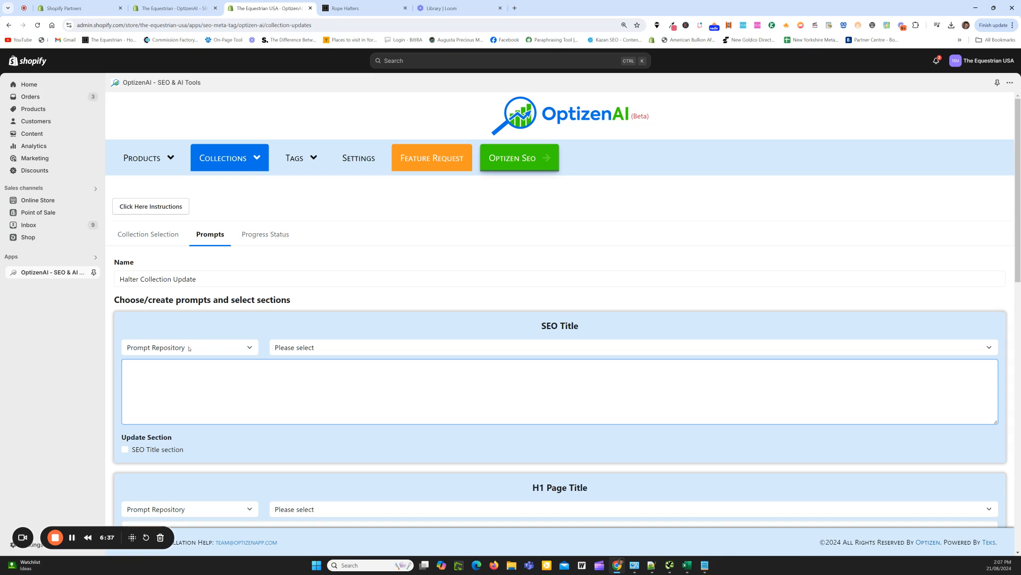
Load the repository's "SEO Title JSON Collection & Tag Page Prompt" for the SEO title, review its full text and mark that section for updating
left_click(302, 348)
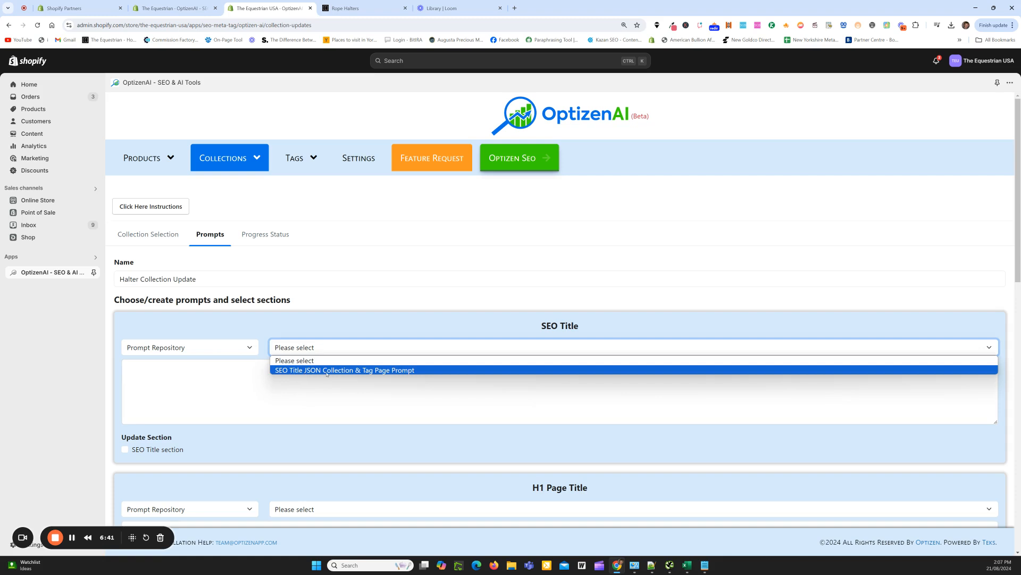
left_click(398, 371)
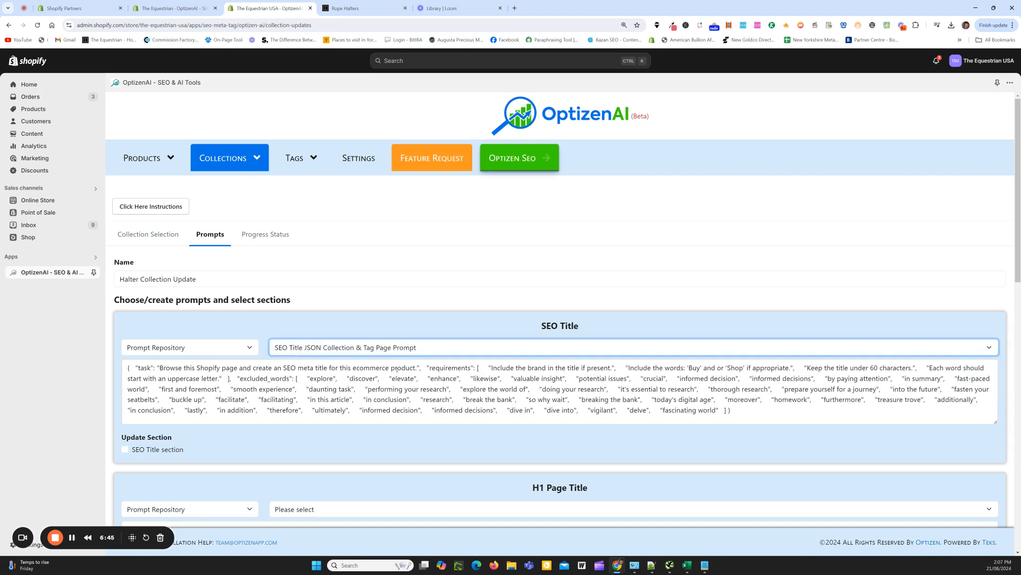
scroll(982, 375, "down", 1)
left_click_drag(995, 382, 996, 459)
left_click_drag(758, 373, 431, 345)
left_click_drag(140, 330, 92, 315)
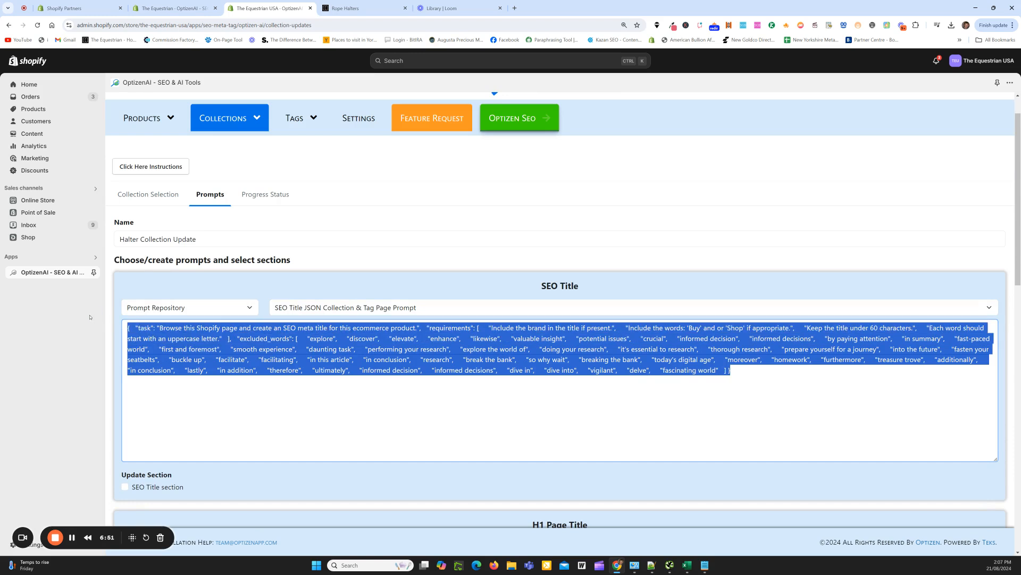
scroll(481, 351, "up", 1)
scroll(481, 351, "down", 1)
left_click(765, 379)
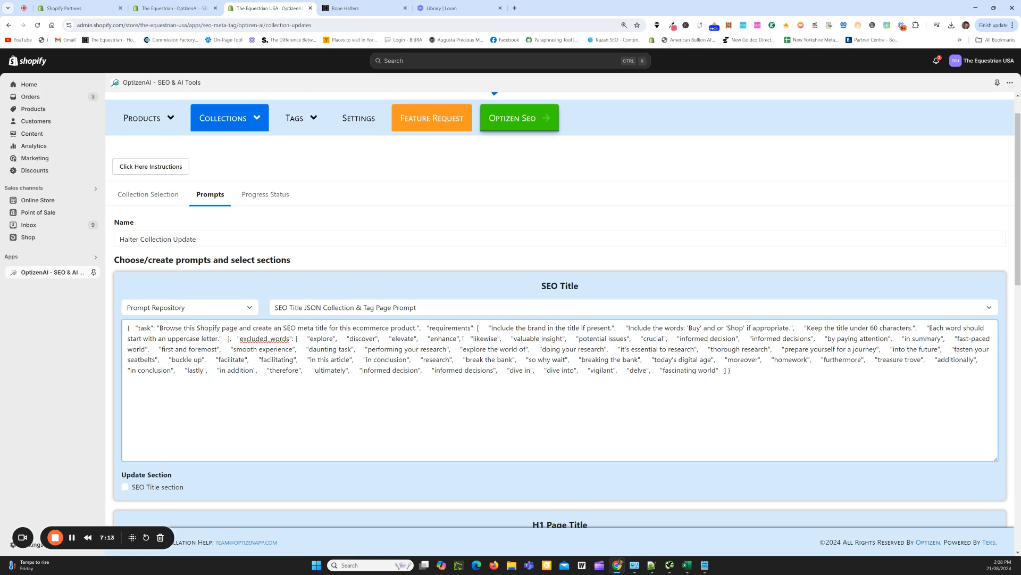
scroll(392, 339, "down", 1)
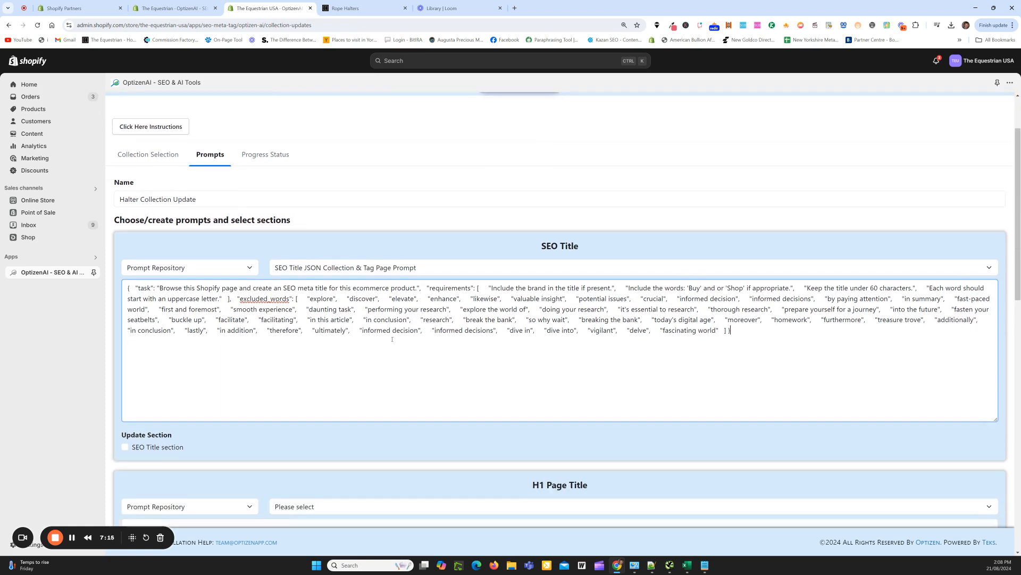
left_click(144, 448)
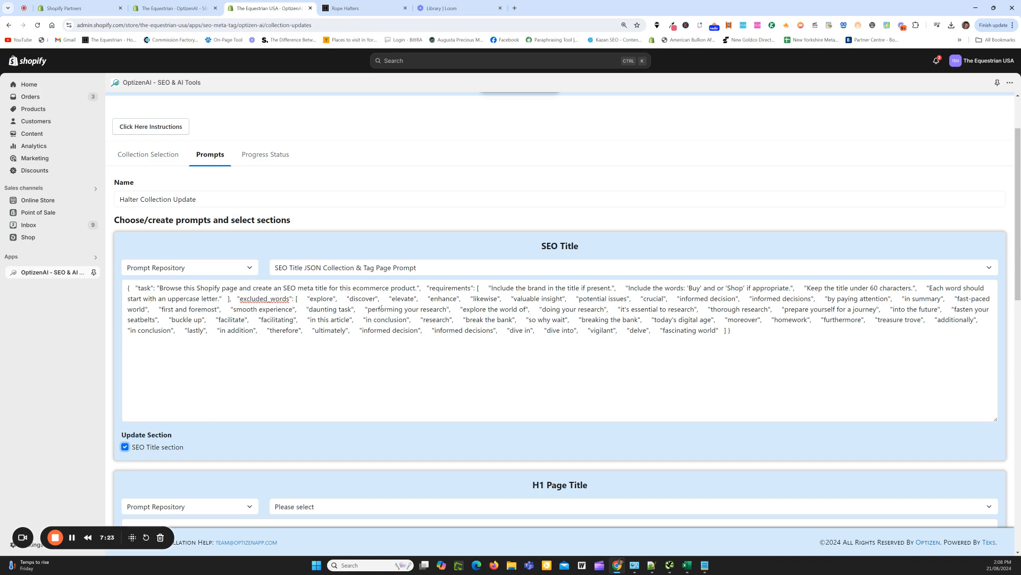
Look over the prompt sections that follow the SEO title, such as H1 Page Title and SEO Description
scroll(603, 406, "down", 2)
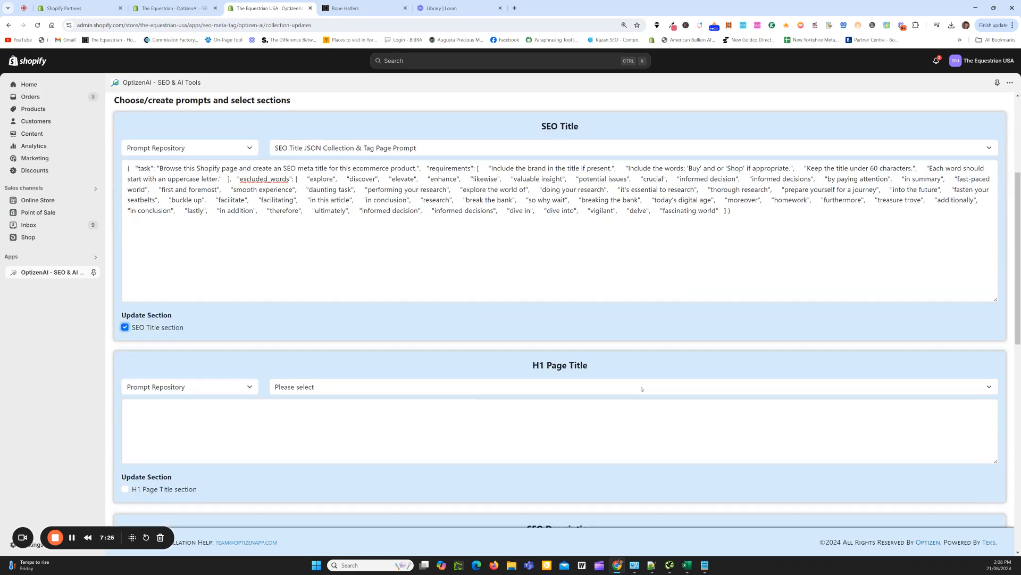
scroll(505, 351, "down", 5)
scroll(490, 358, "up", 9)
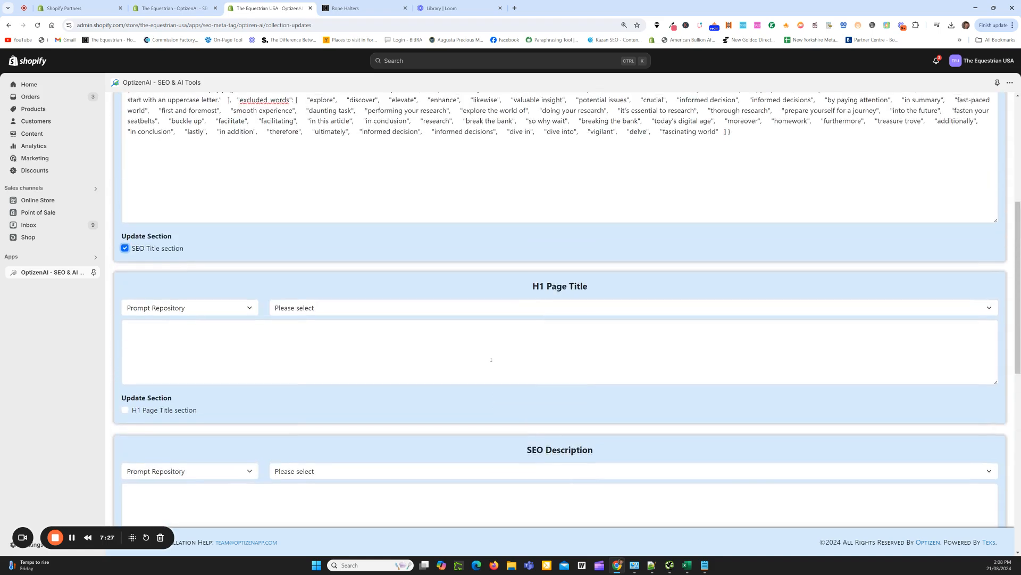
scroll(432, 350, "down", 2)
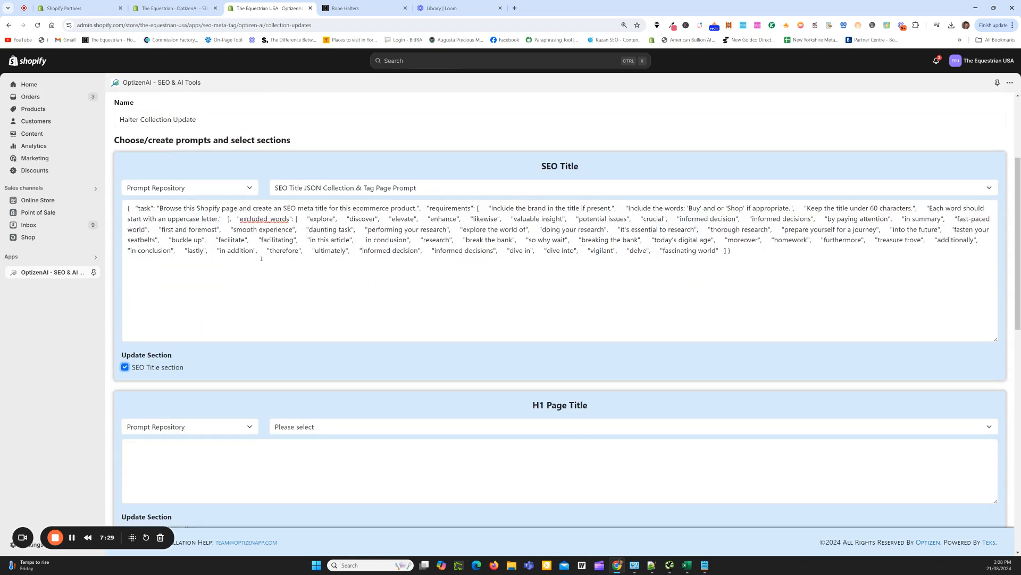
scroll(228, 258, "up", 2)
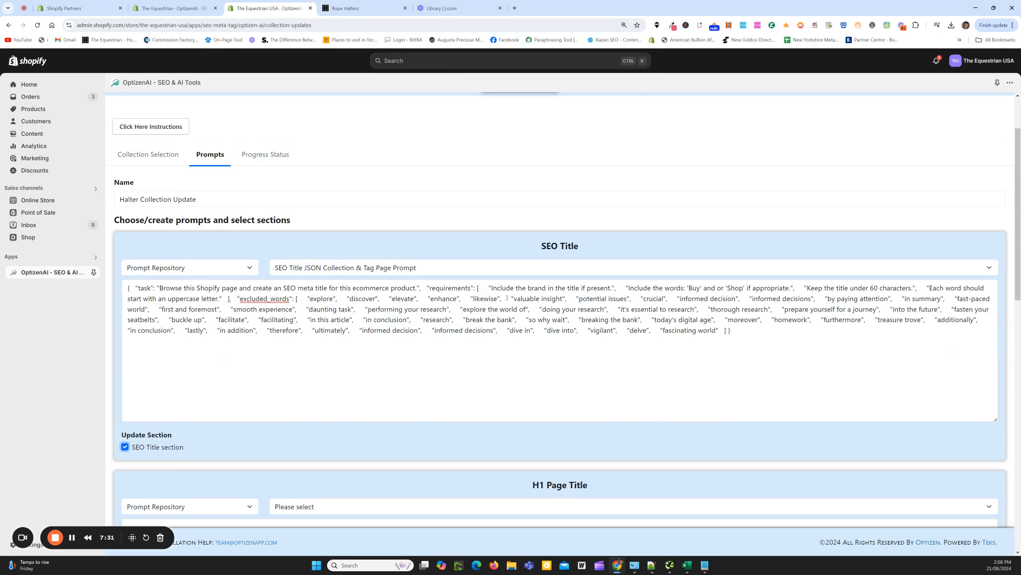
scroll(465, 288, "down", 3)
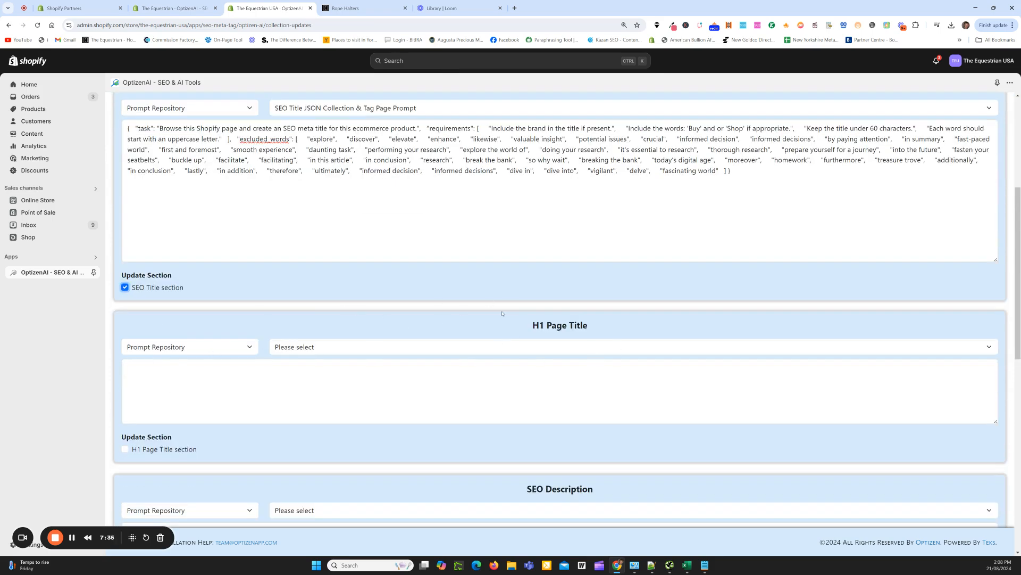
scroll(468, 293, "up", 4)
scroll(298, 330, "down", 5)
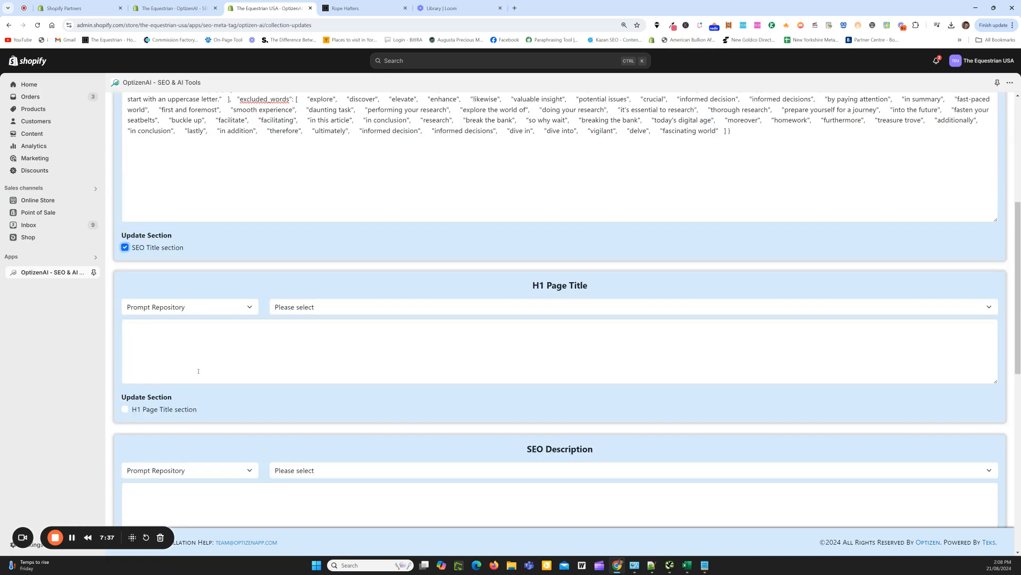
Mark the H1 Page Title section for updating with the "Simple H1 Page Title JSON Collection & Tag Page Prompt" and enlarge its prompt box
left_click(153, 413)
left_click(350, 307)
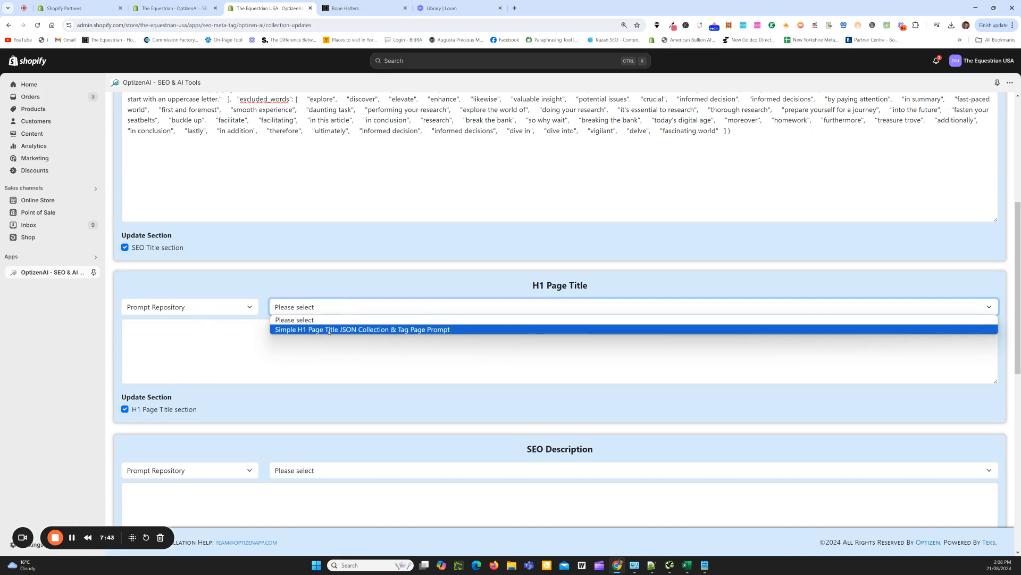
left_click(397, 330)
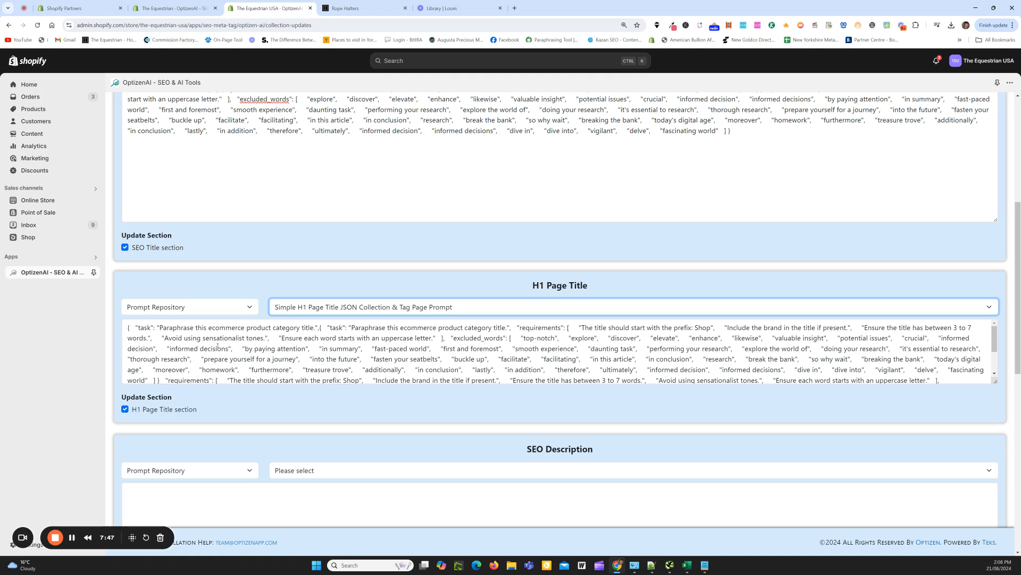
scroll(623, 349, "down", 2)
left_click_drag(994, 382, 978, 456)
scroll(496, 406, "up", 1)
scroll(497, 406, "down", 4)
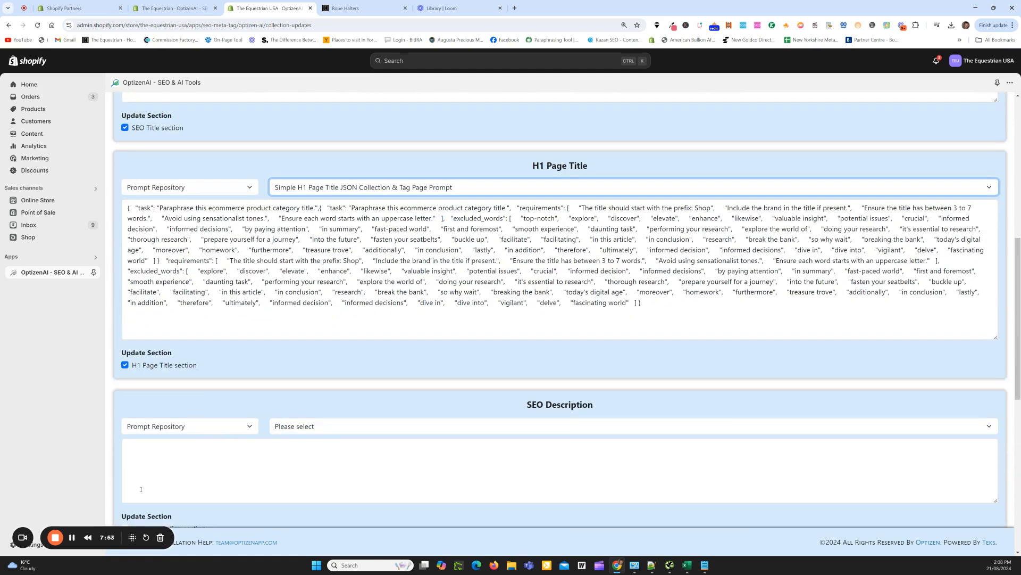
Mark the SEO Description section for updating and check the Prompt Repository for a ready-made description prompt
scroll(191, 395, "down", 2)
left_click(128, 410)
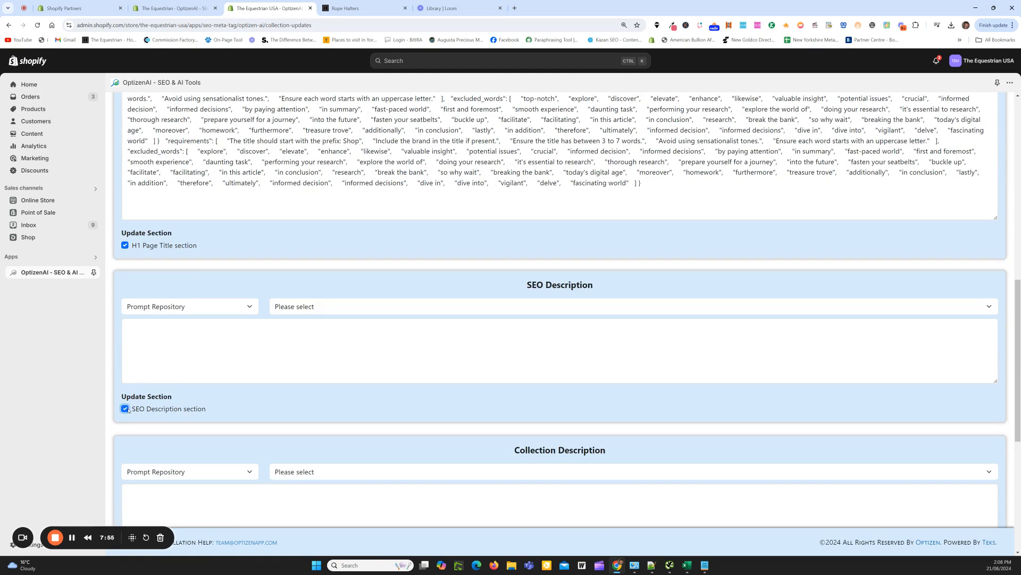
left_click(186, 308)
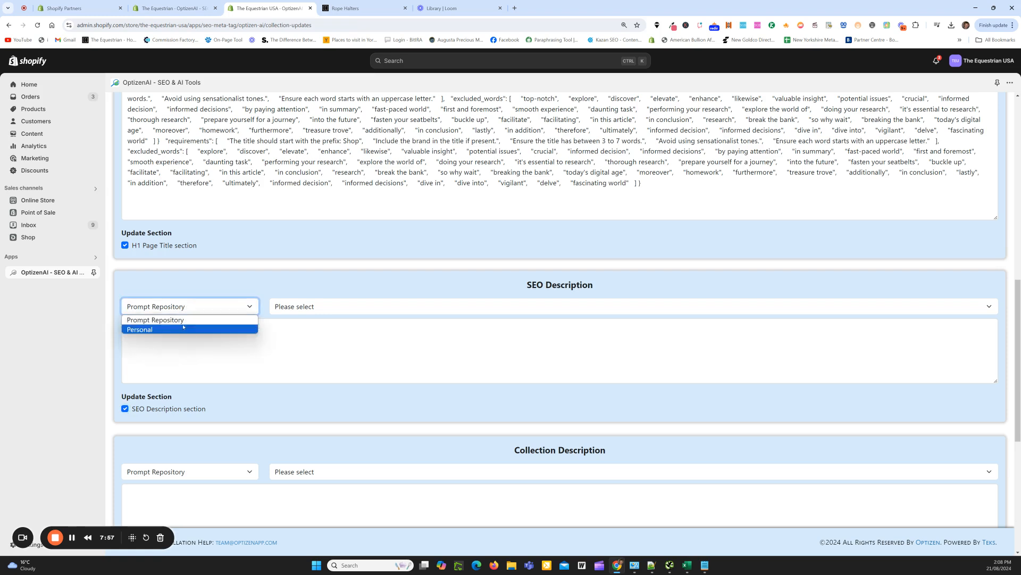
left_click(154, 318)
left_click(353, 305)
left_click(351, 313)
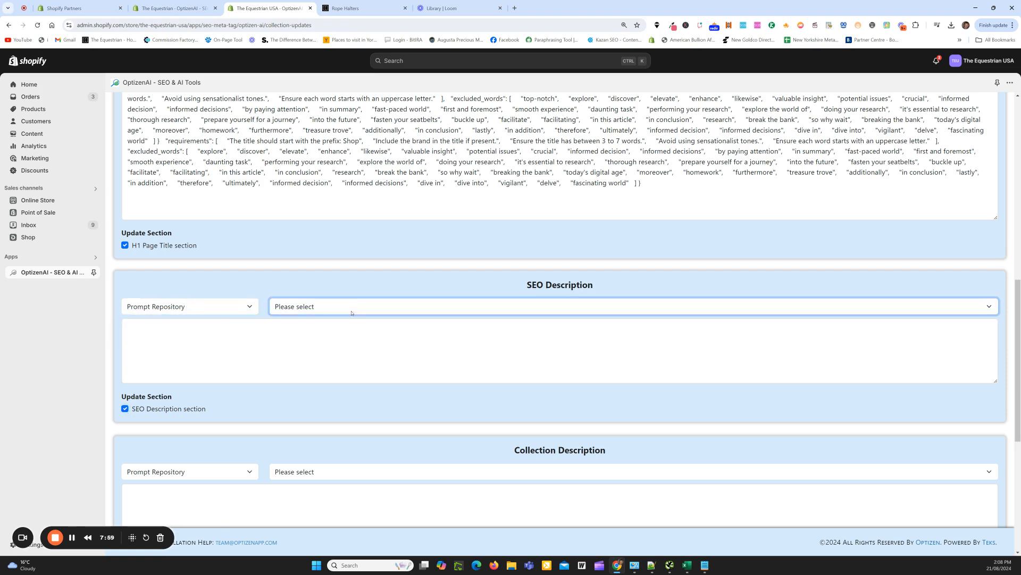
left_click(341, 309)
left_click(338, 308)
left_click(336, 309)
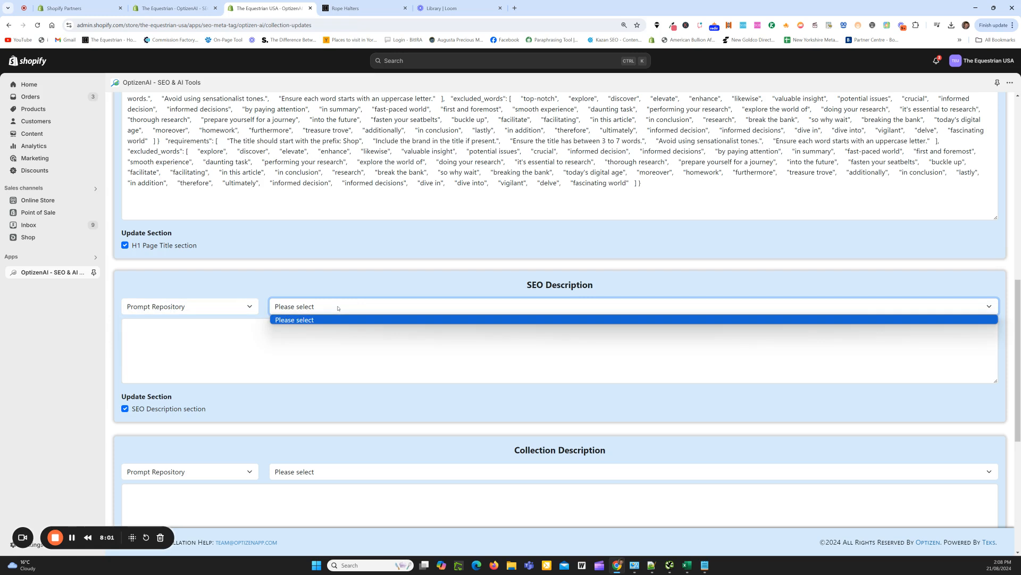
left_click(334, 319)
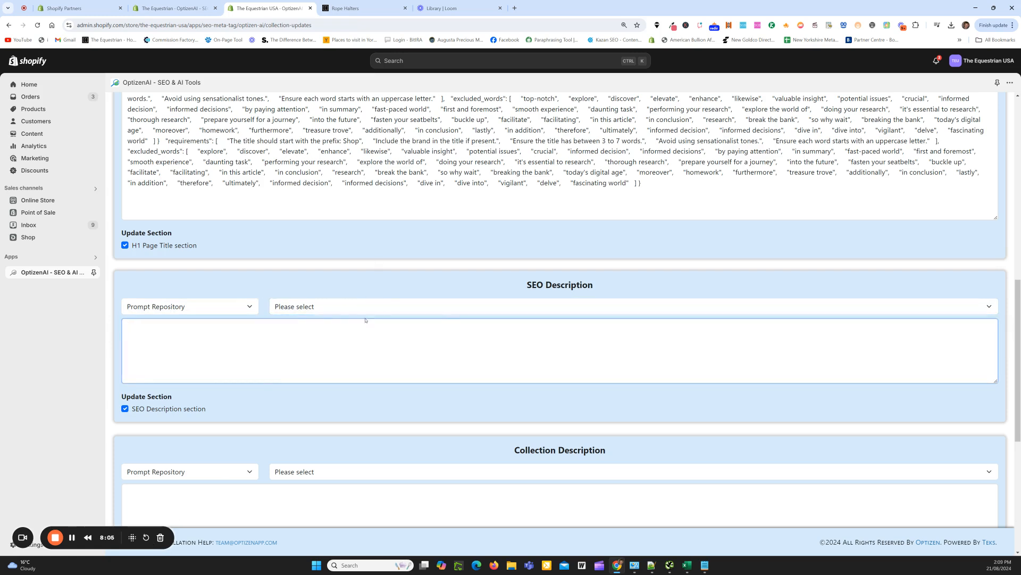
Paste the JSON meta description prompt for collection pages, with a fast-shipping call to action and 155-character limit, into the SEO Description prompt
left_click(72, 538)
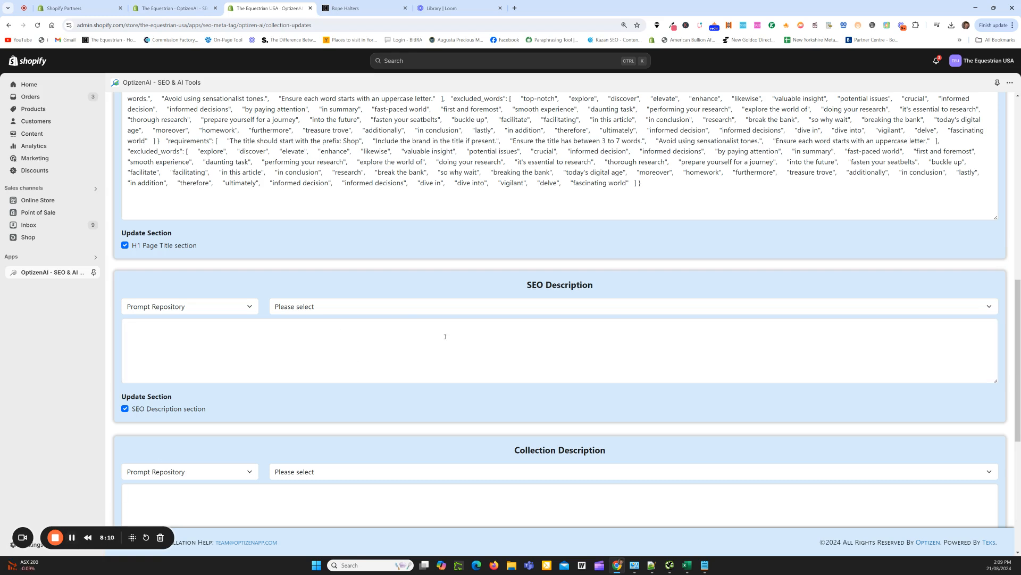
left_click(337, 307)
left_click(337, 307)
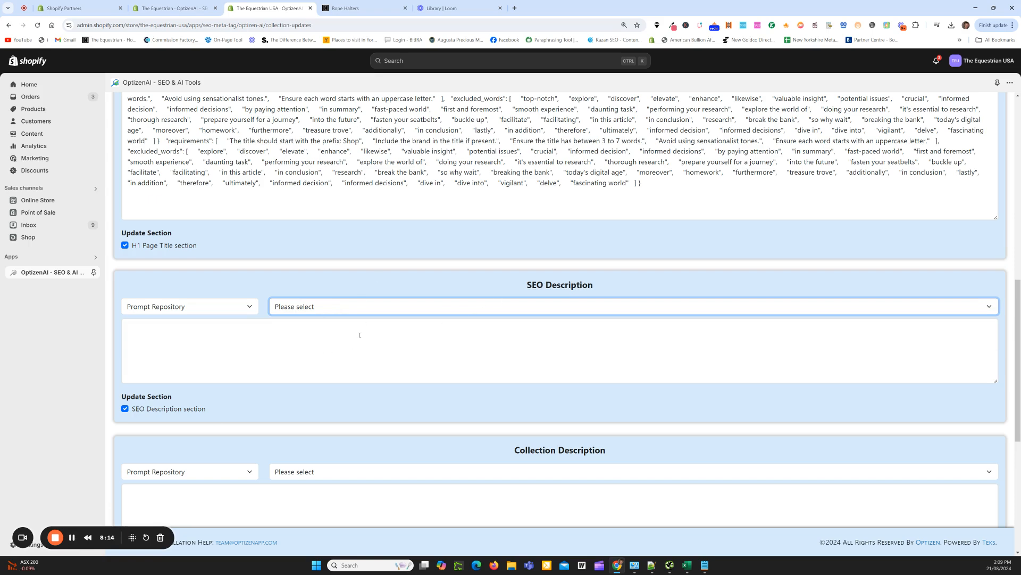
left_click(207, 340)
key("ctrl+v")
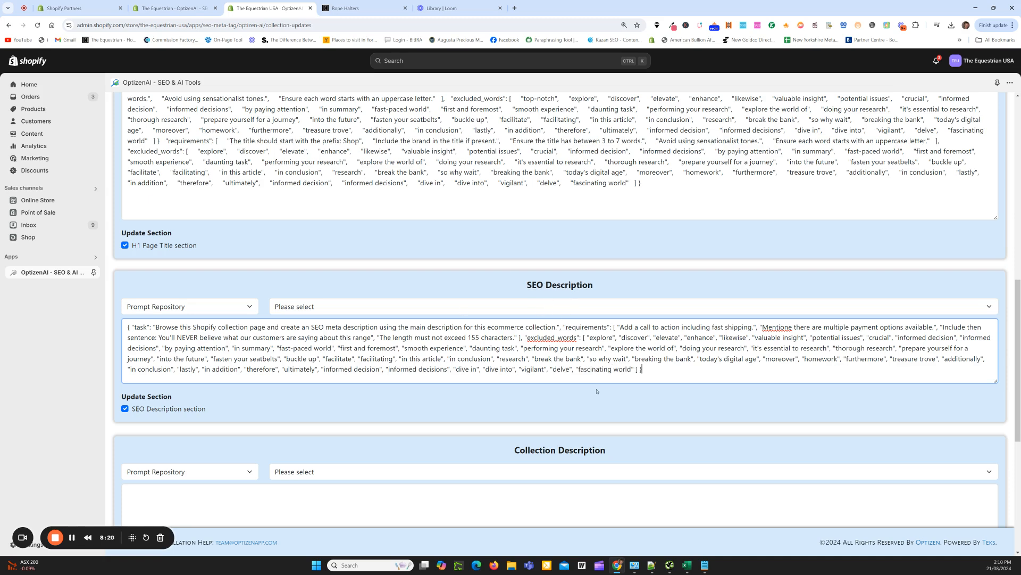
Mark the Collection Description section for updating with the "Simple Top Description JSON Collection & Tag Page Prompt"
scroll(524, 371, "down", 2)
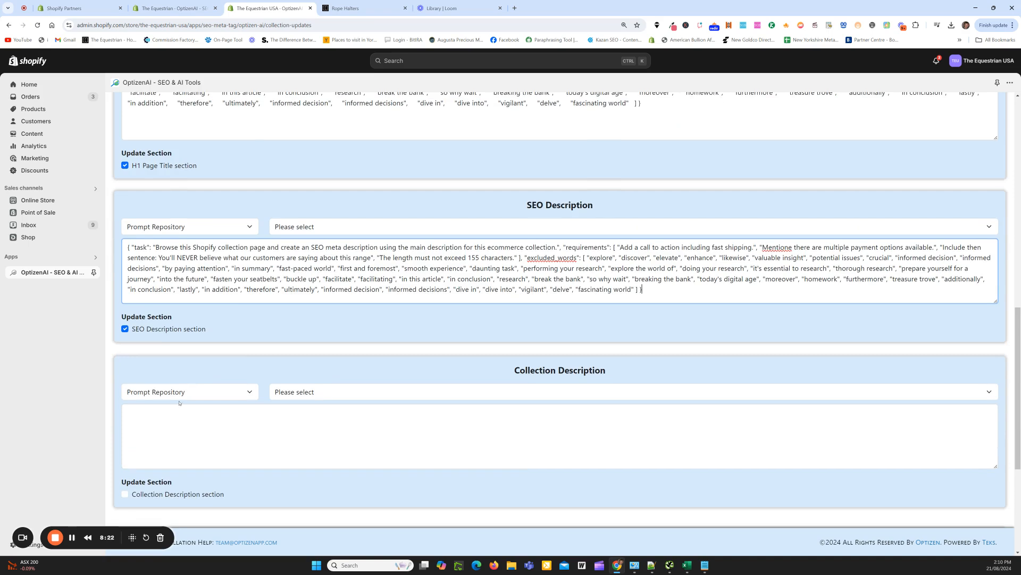
scroll(536, 370, "down", 2)
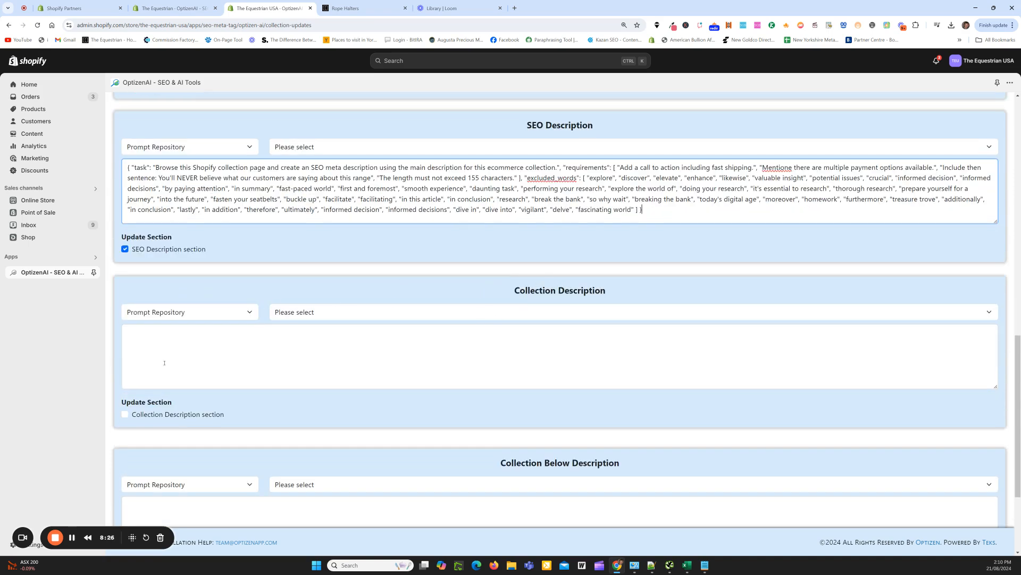
left_click(126, 414)
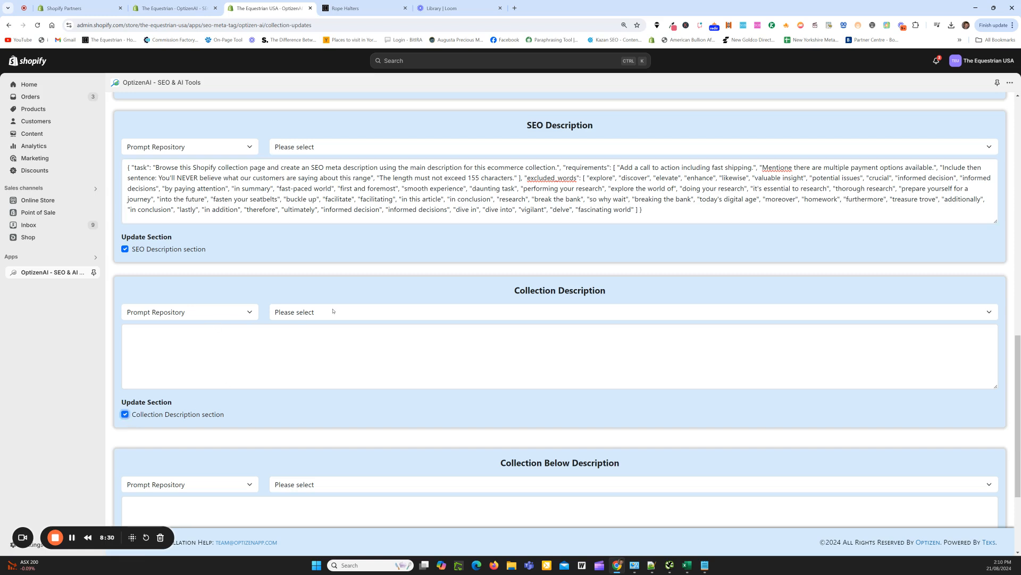
left_click(311, 316)
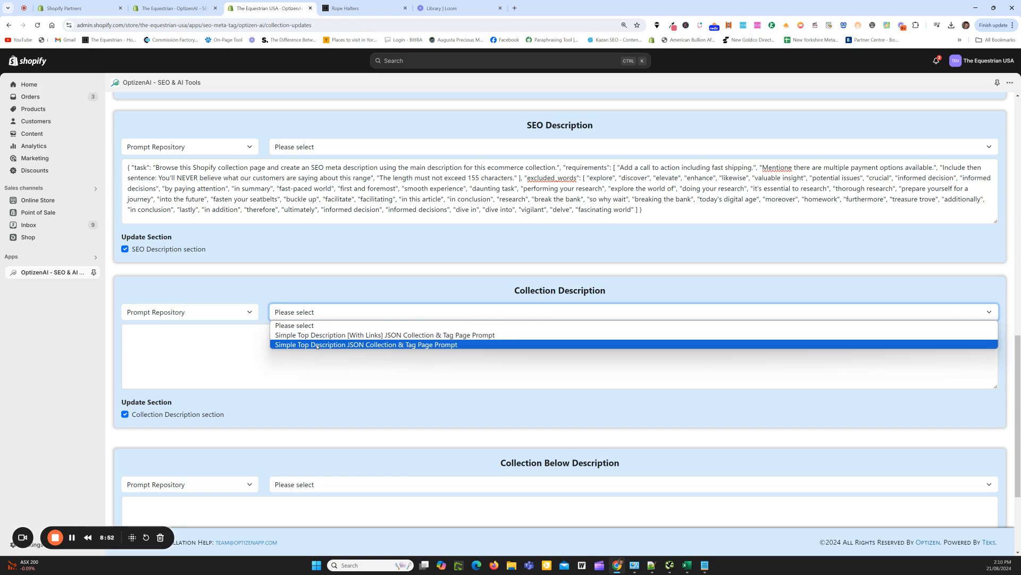
left_click(363, 345)
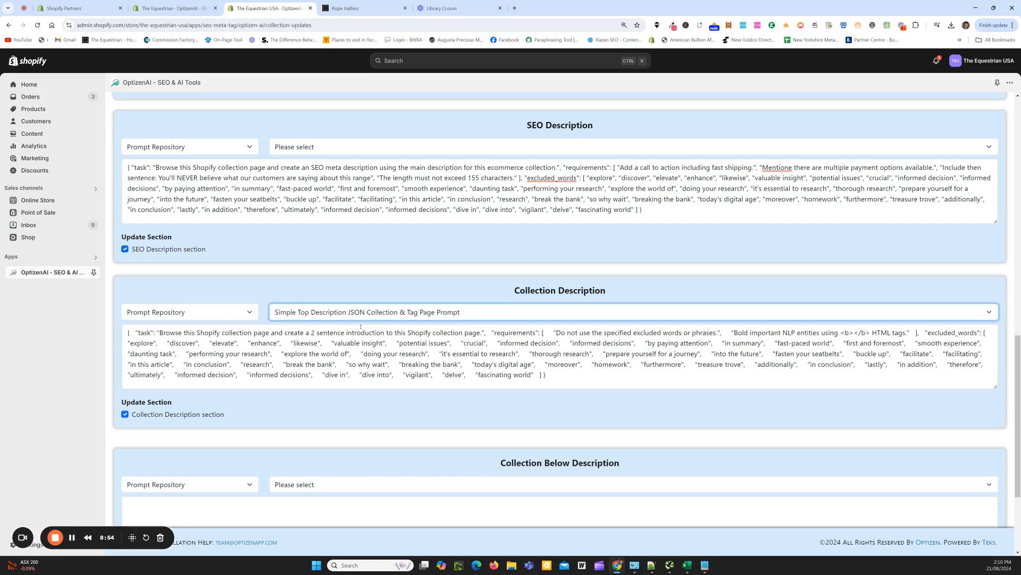
Mark the Collection Below Description section for updating with the "Simple Bottom Description JSON Collection & Tag Page Prompt"
scroll(448, 352, "up", 1)
scroll(319, 394, "down", 4)
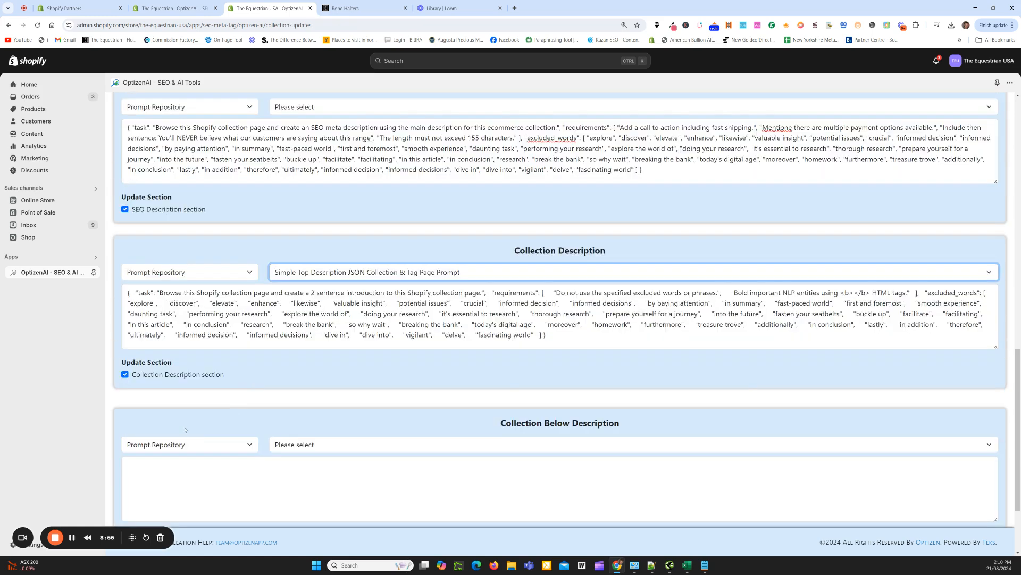
left_click(133, 437)
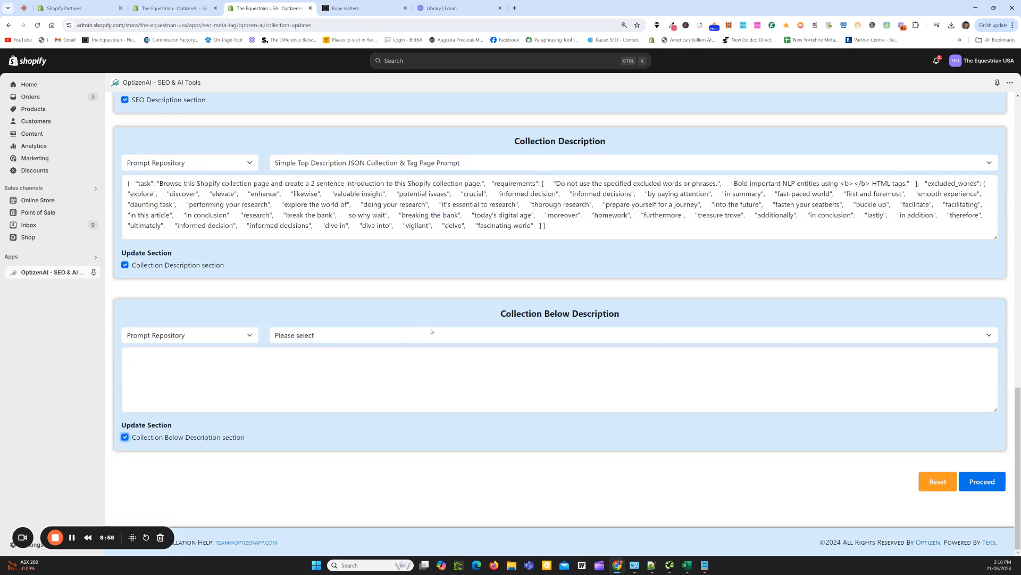
left_click(317, 335)
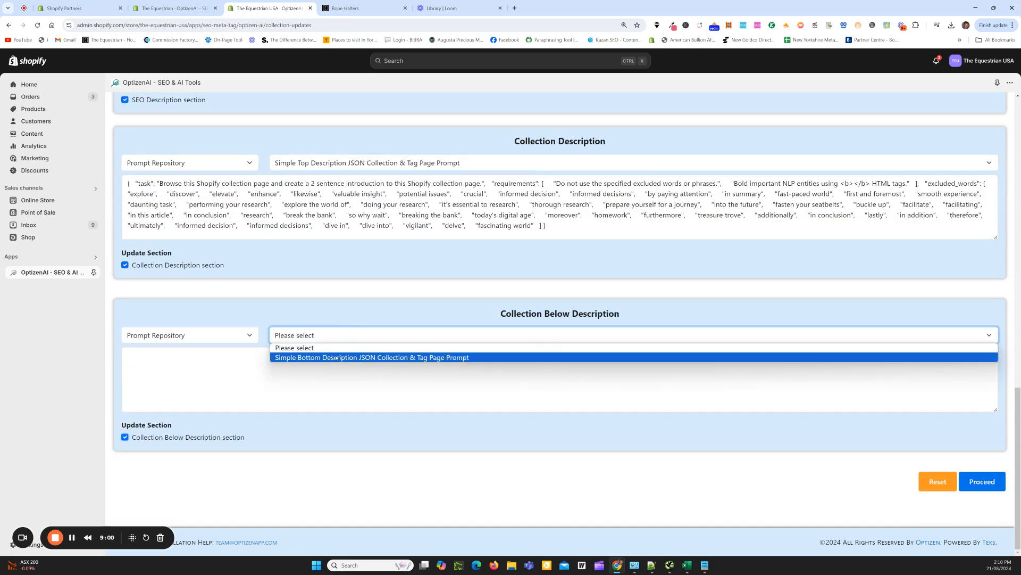
left_click(336, 355)
Review the prompts chosen for each section, and start the Shop Halters collection update job
scroll(734, 379, "down", 10)
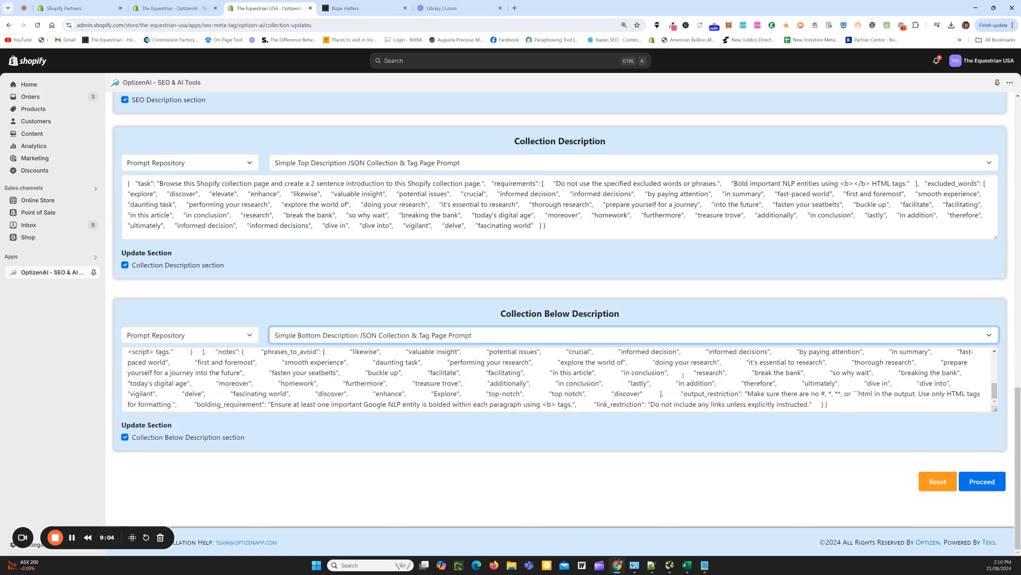
scroll(443, 374, "up", 15)
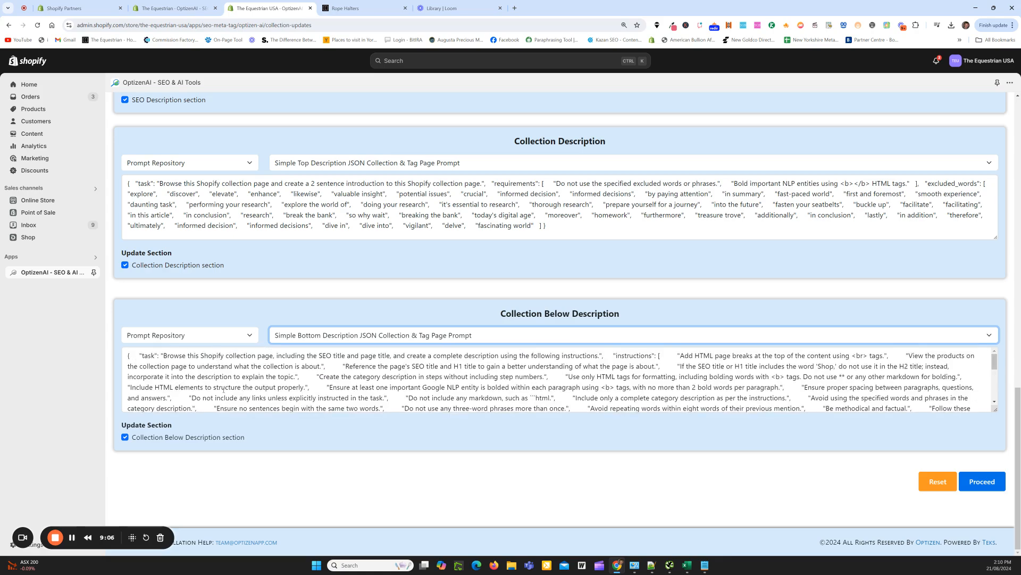
scroll(160, 403, "down", 3)
scroll(160, 403, "up", 20)
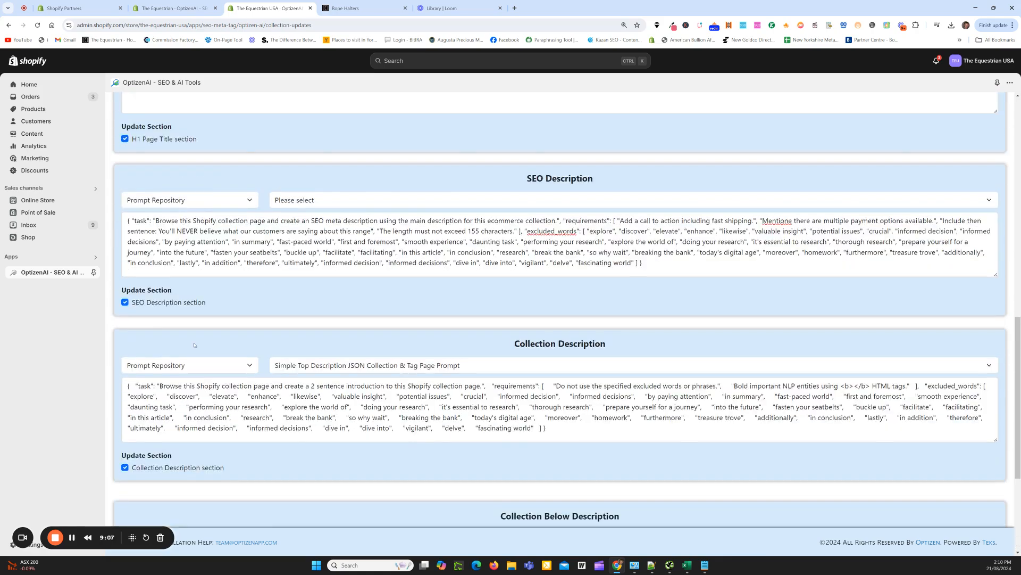
scroll(200, 332, "down", 15)
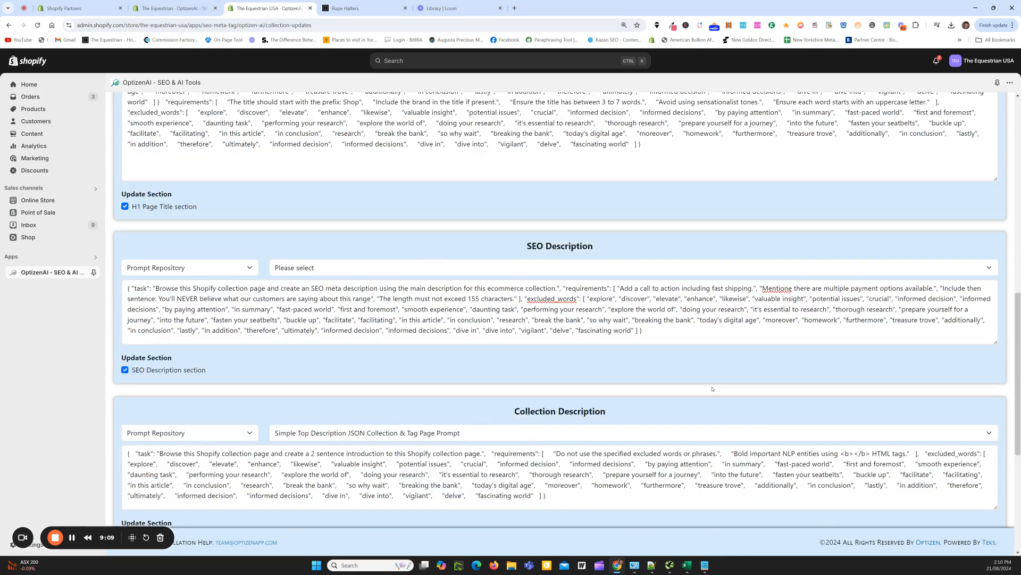
scroll(897, 449, "down", 10)
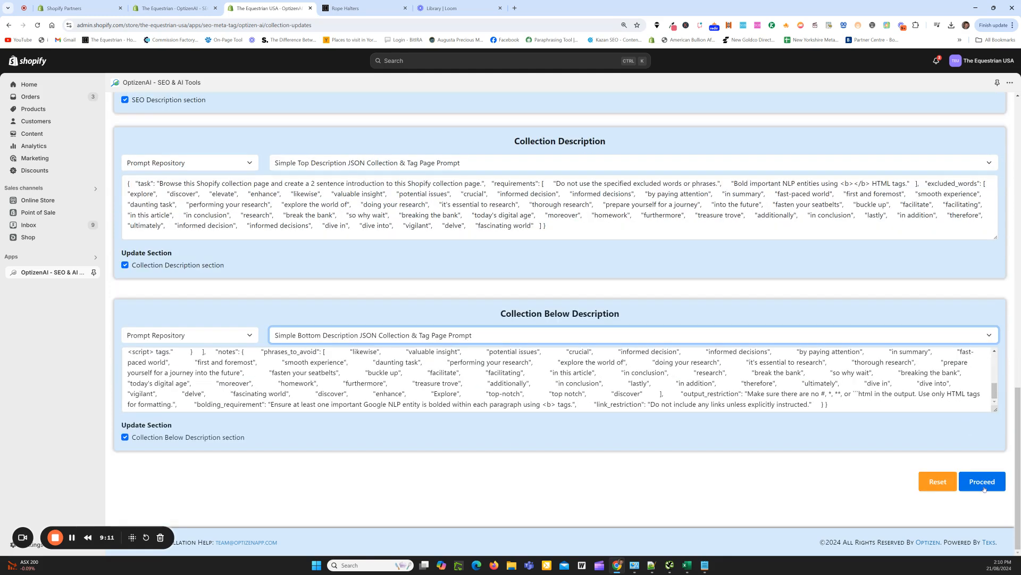
left_click(982, 481)
left_click(676, 339)
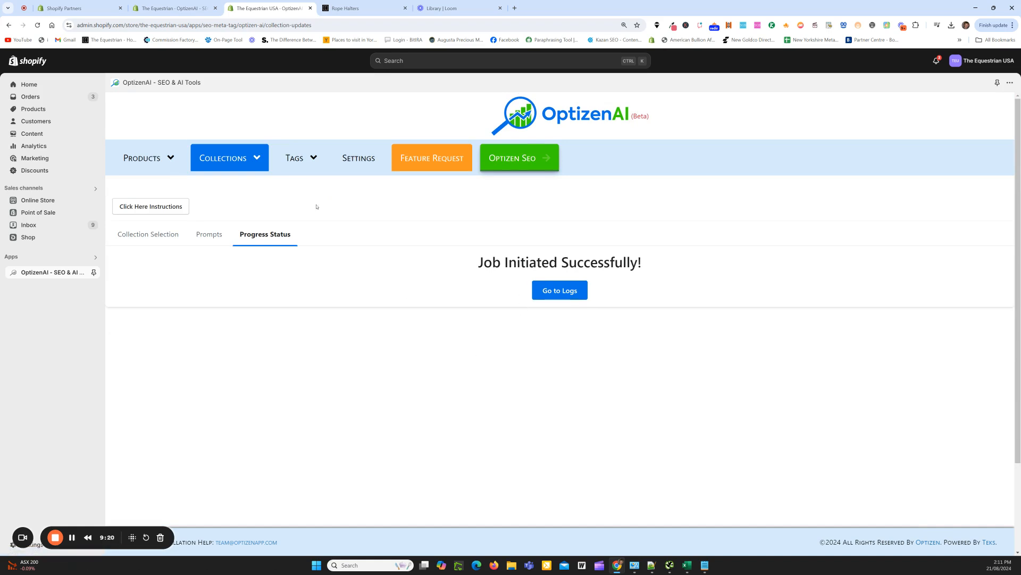
Open the Halter Collection Update entry in the collection logs to view its prompts and status
left_click(266, 156)
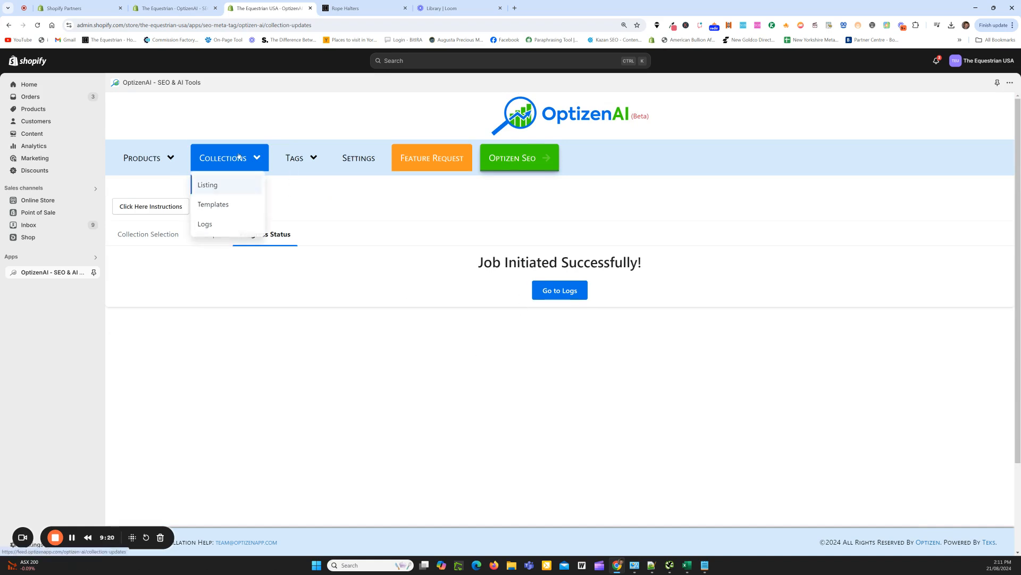
left_click(212, 224)
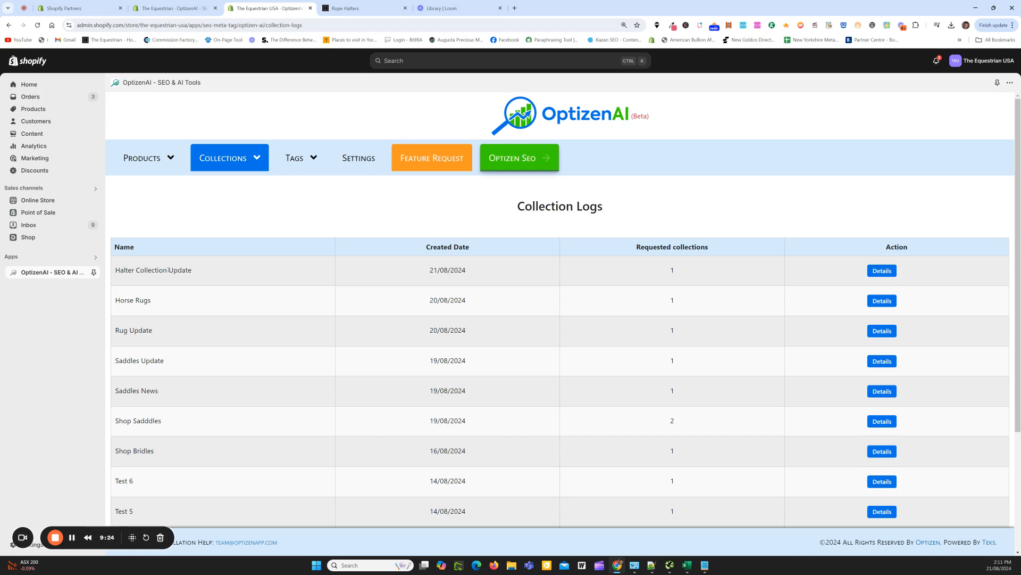
left_click(888, 270)
scroll(899, 372, "down", 1)
scroll(903, 390, "down", 2)
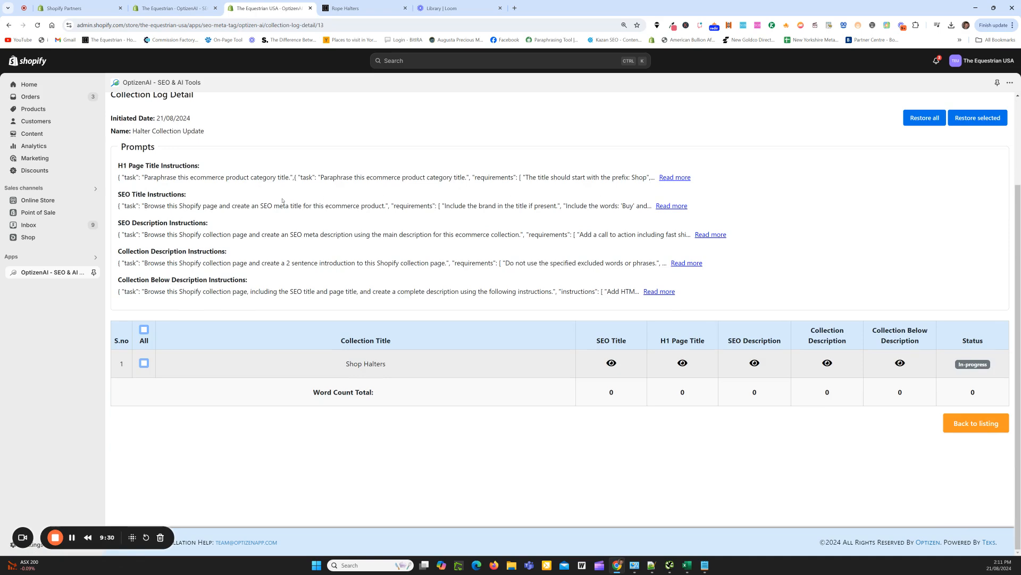
Read the full H1 Page Title instructions in the log detail, close them and return to the log listing
left_click(674, 178)
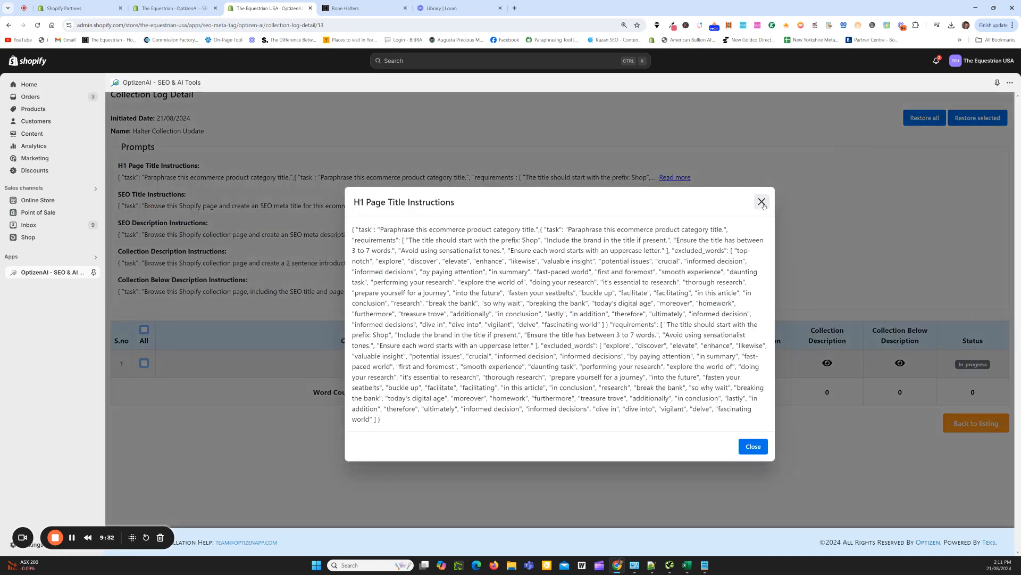
left_click(760, 201)
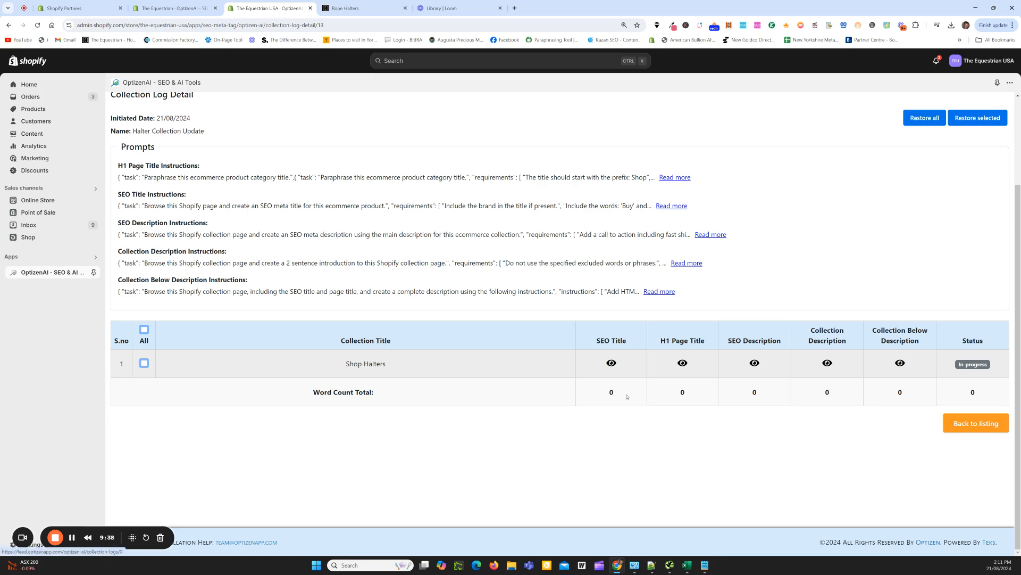
left_click(966, 424)
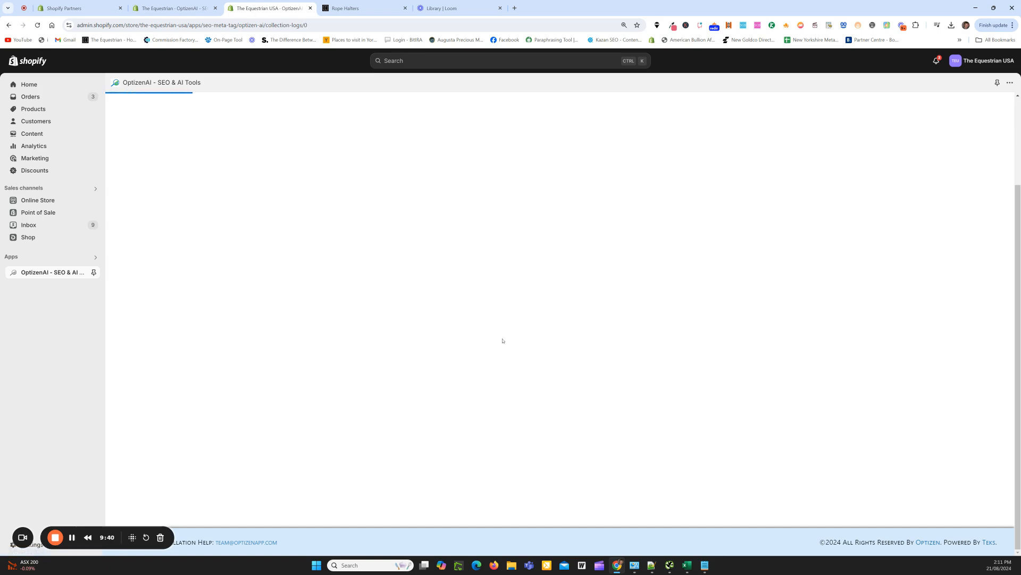
scroll(375, 258, "up", 2)
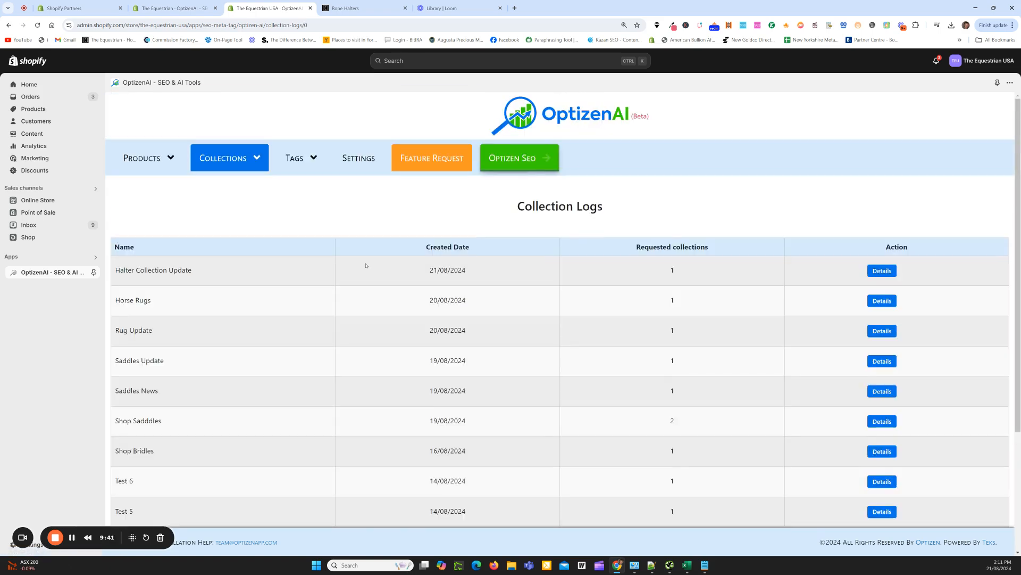
Open the tags listing and check the Shop Halters tags in the Tag Page Import workbook in Excel
left_click(293, 160)
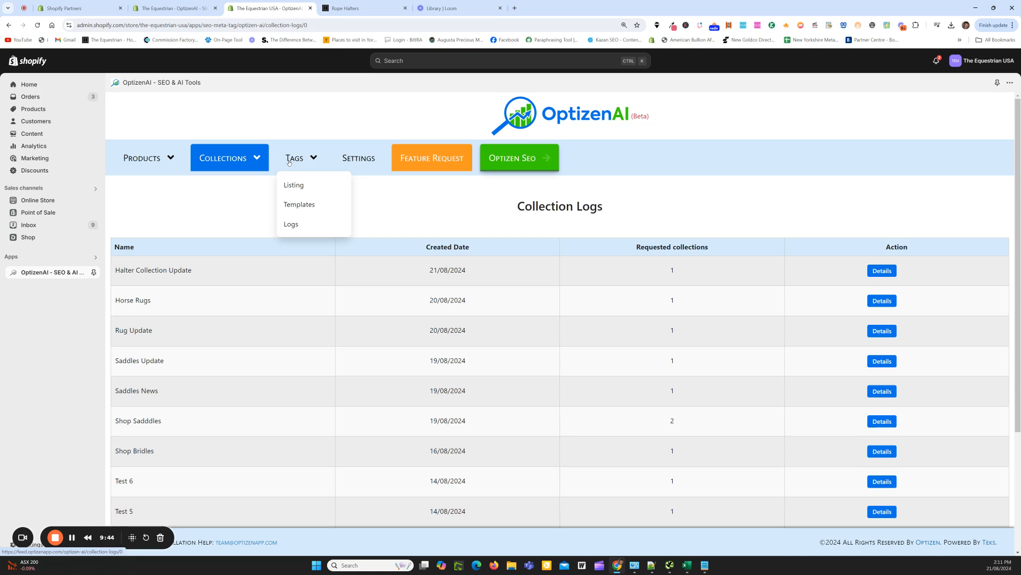
left_click(292, 185)
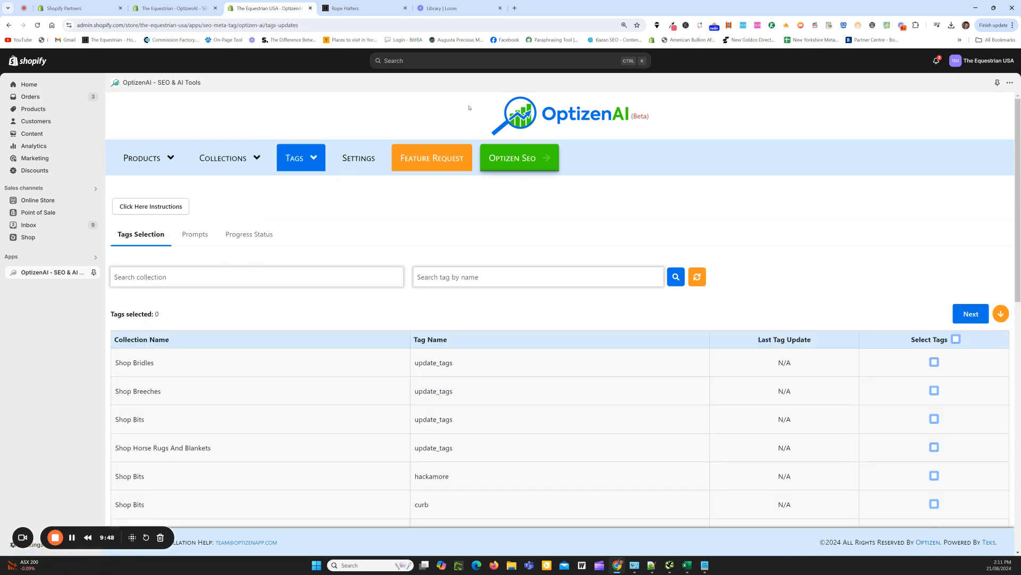
mouse_move(687, 565)
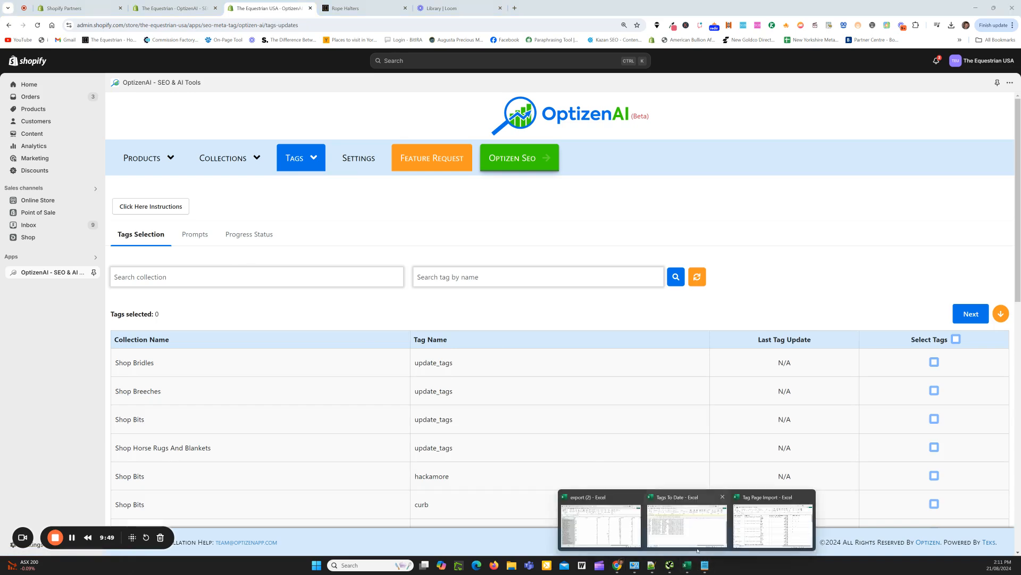
left_click(739, 519)
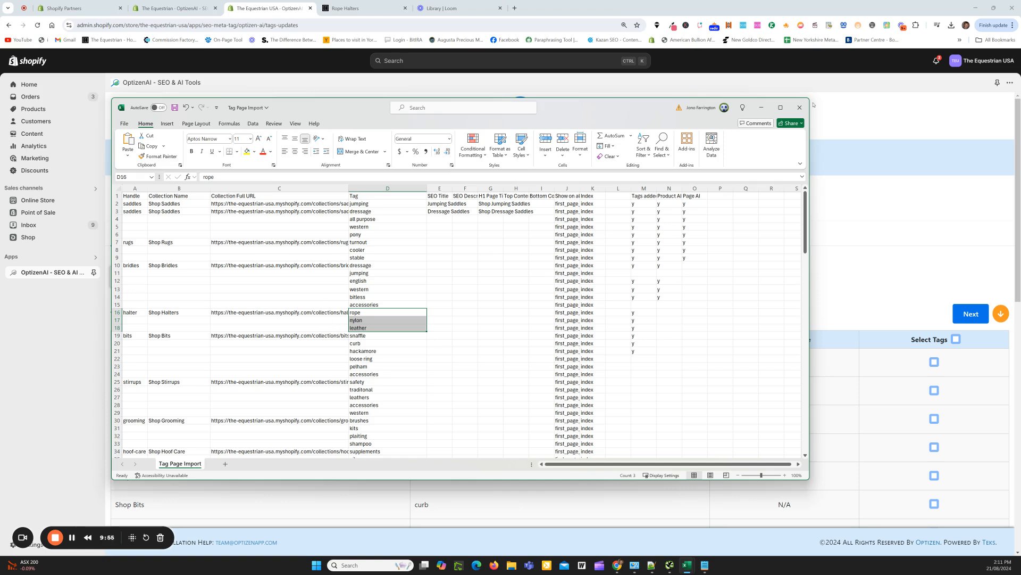
left_click(762, 107)
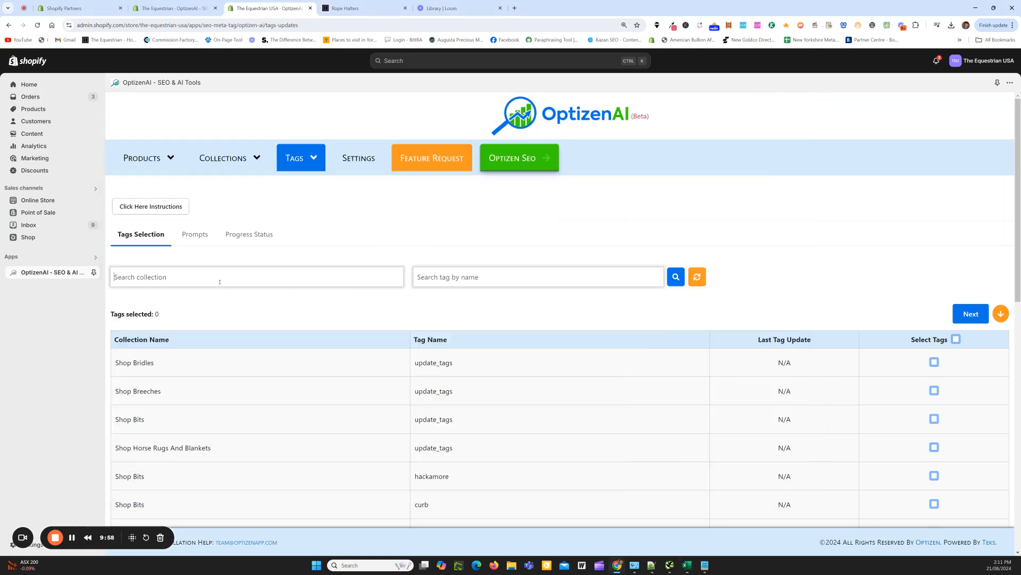
Filter the tags by the collection "halter", and carry all matching tags over to prompt setup
type("halter")
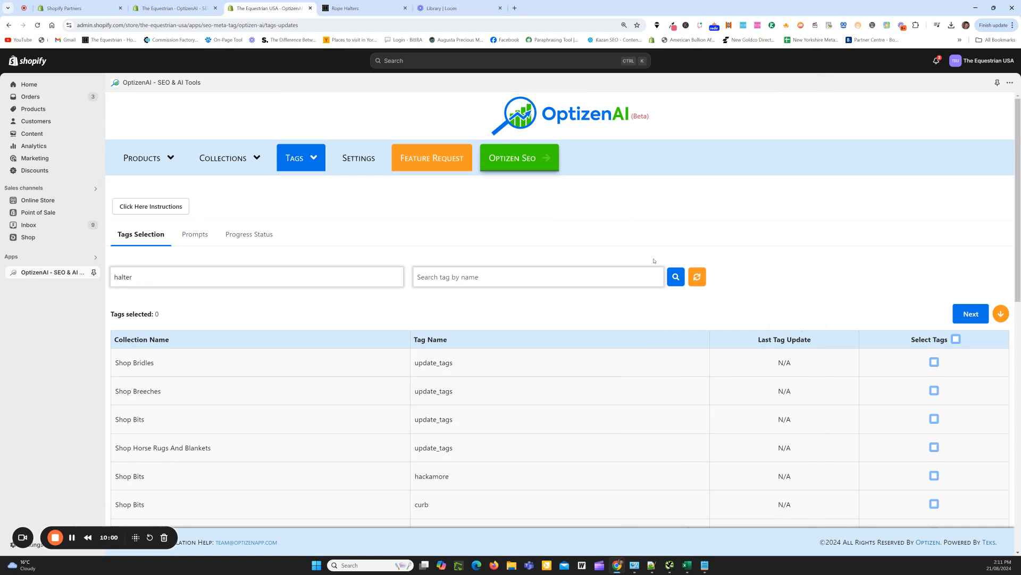
left_click(675, 277)
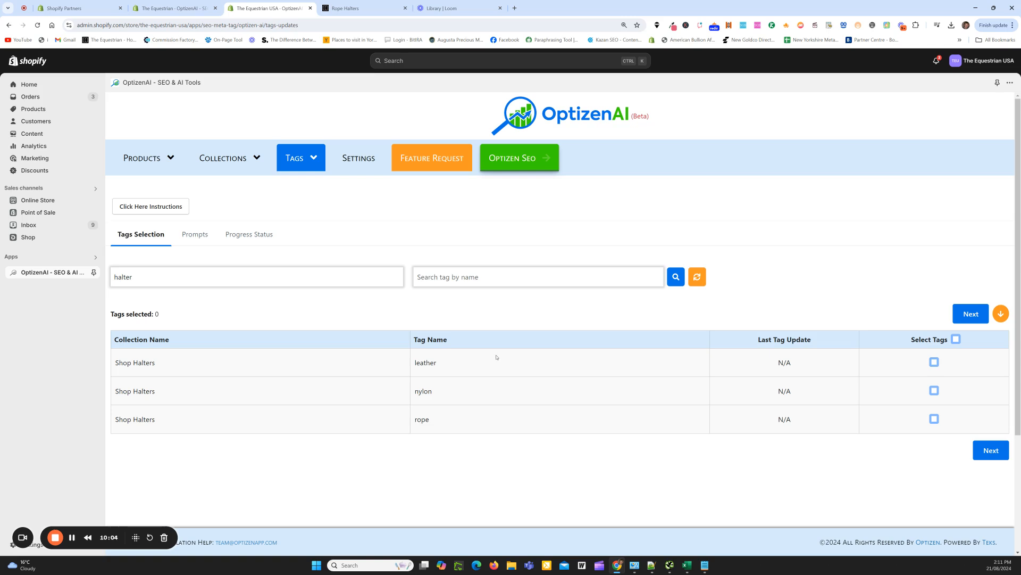
left_click(956, 339)
left_click(970, 315)
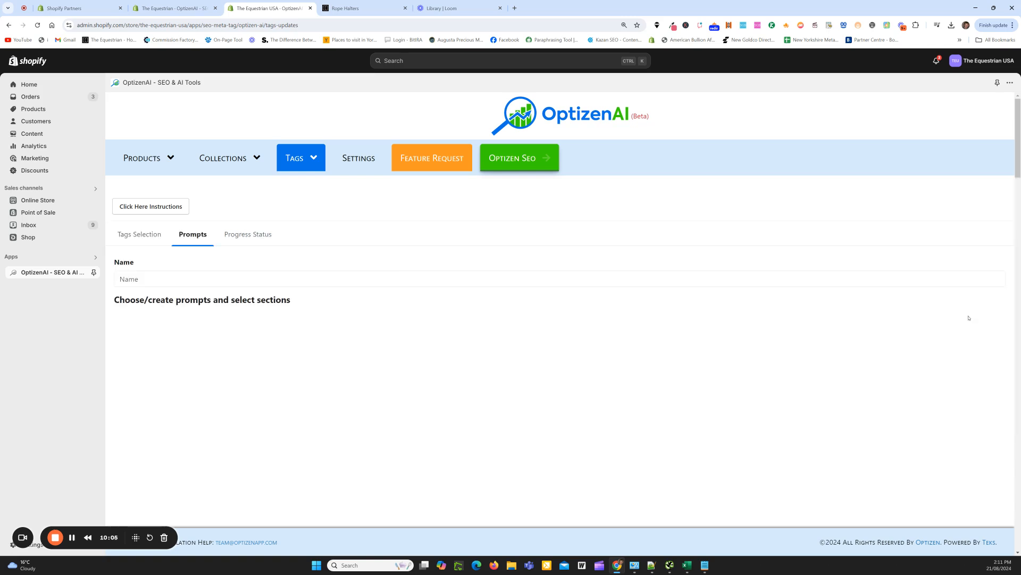
Name the tag update "Halter Tags" and mark its SEO Title section for updating with the "SEO Title JSON Collection & Tag Page Prompt"
left_click(320, 280)
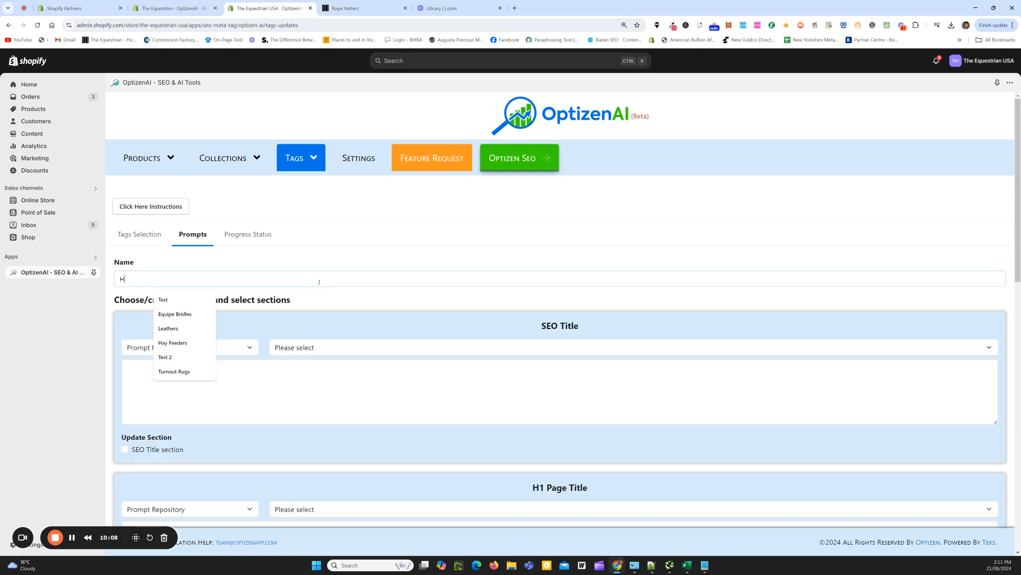
type("Halter Tags")
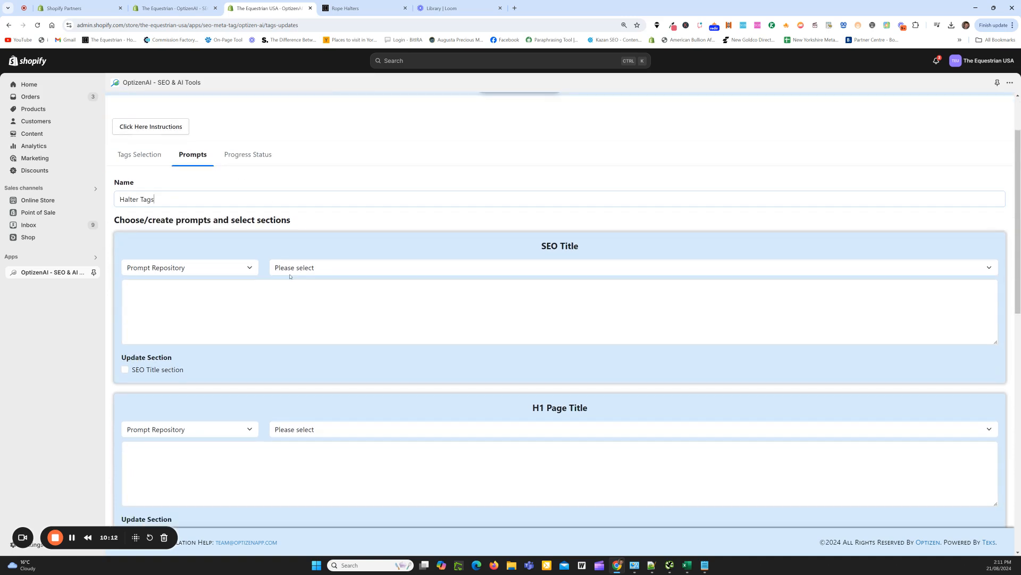
left_click(301, 269)
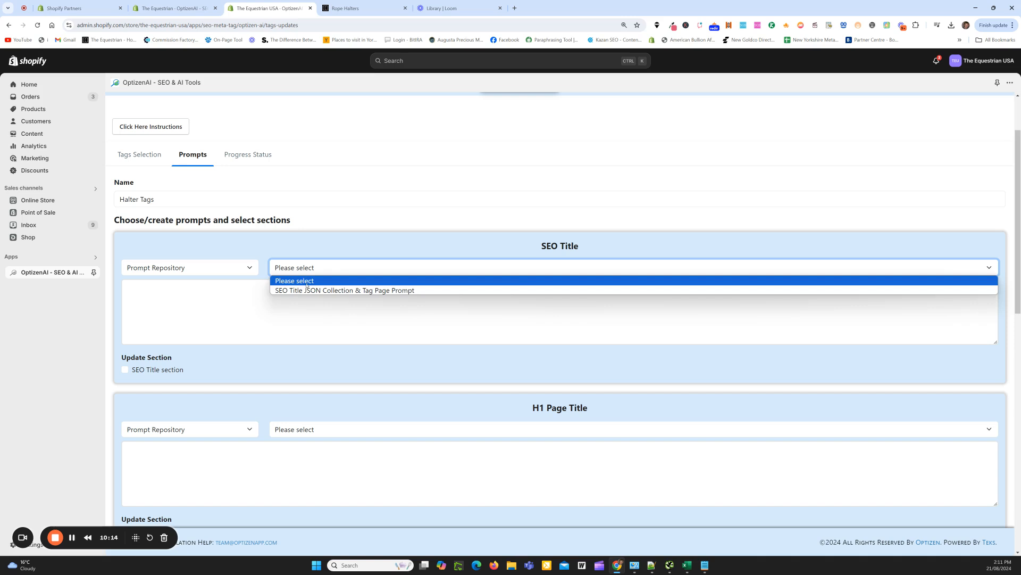
left_click(309, 288)
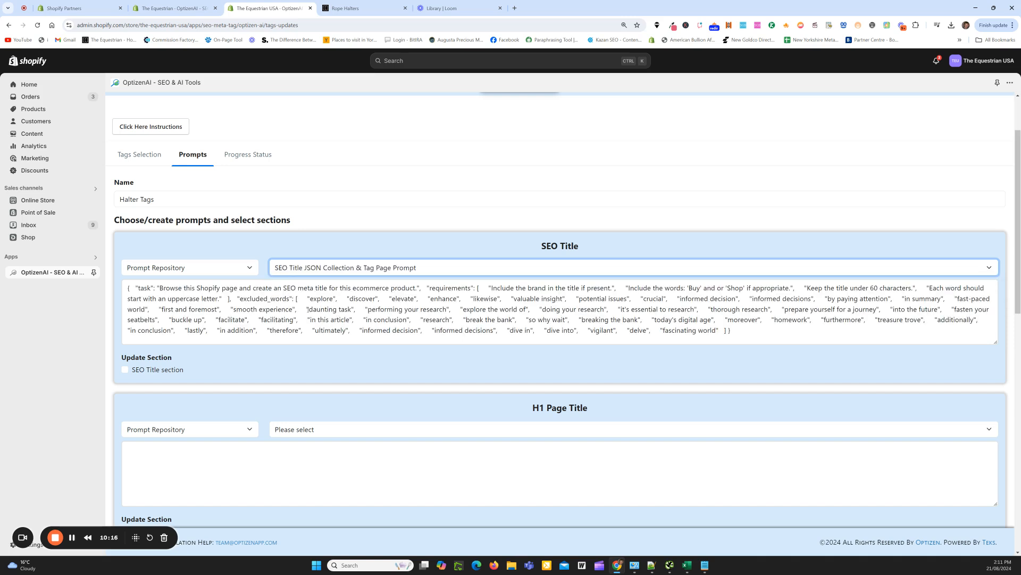
left_click(124, 369)
Assign the "Simple H1 Page Title JSON Collection & Tag Page Prompt" from the Prompt Repository to the H1 Page Title section
left_click(195, 427)
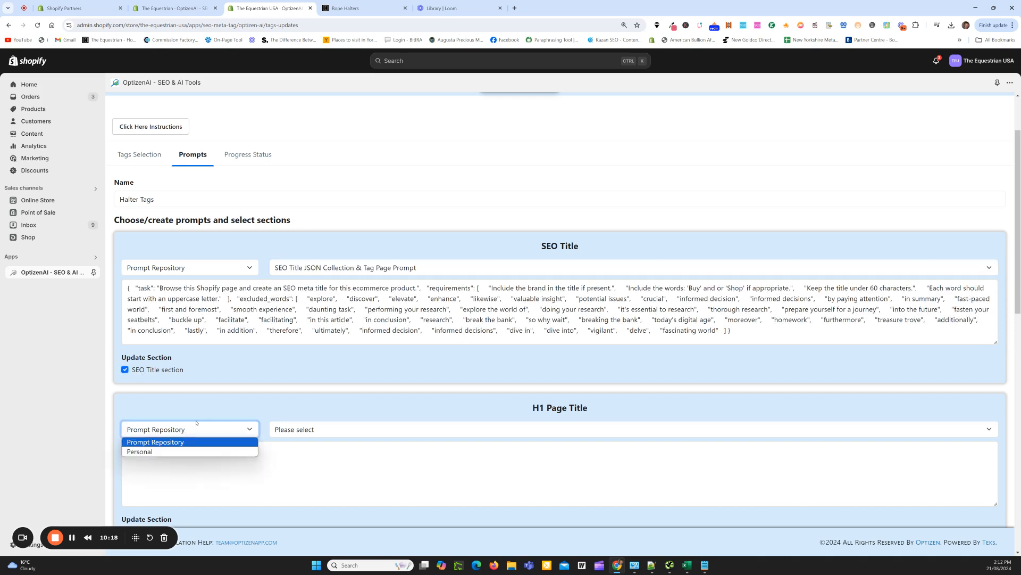
scroll(338, 344, "down", 2)
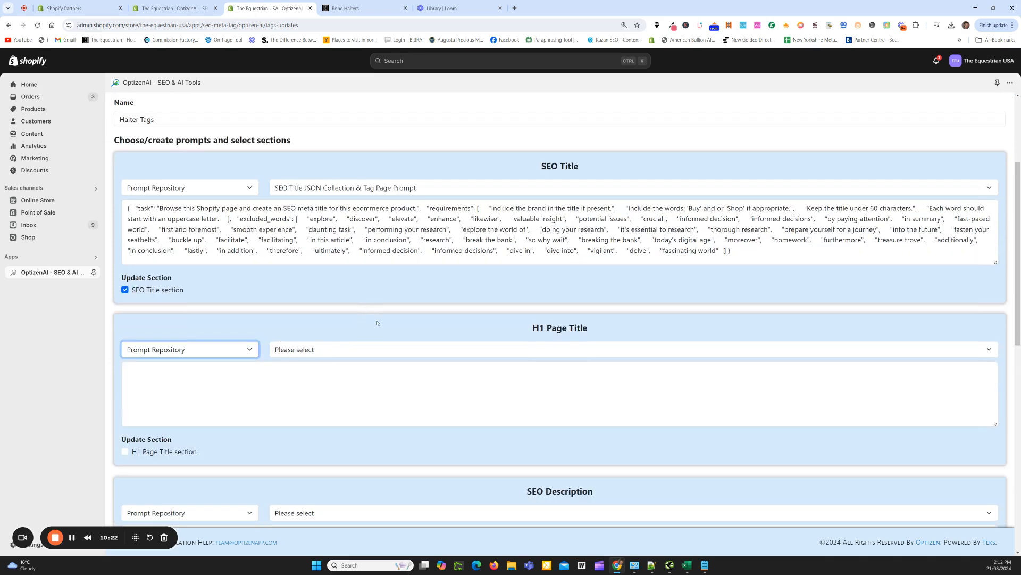
left_click(195, 348)
left_click(329, 352)
left_click(328, 352)
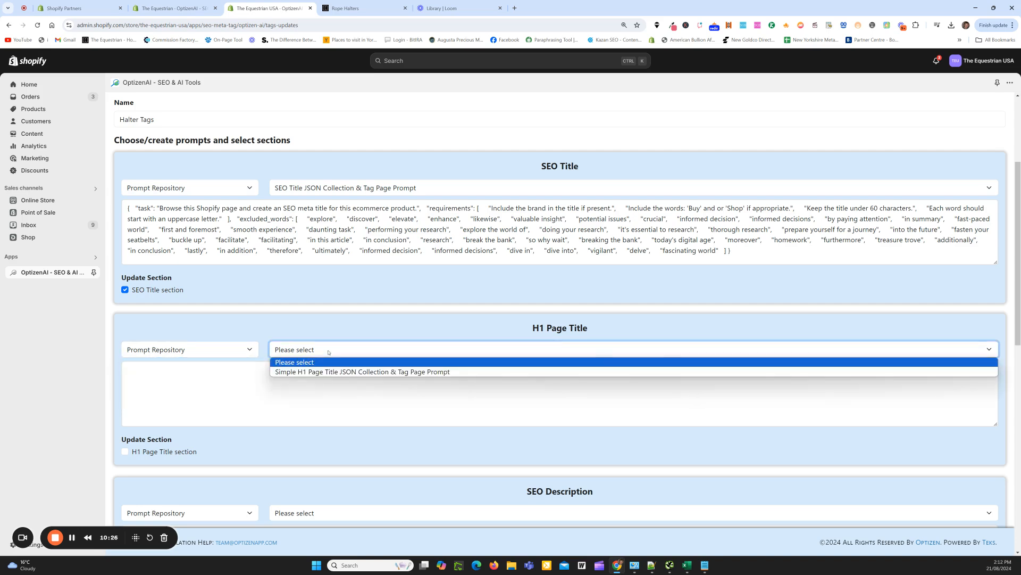
left_click(331, 374)
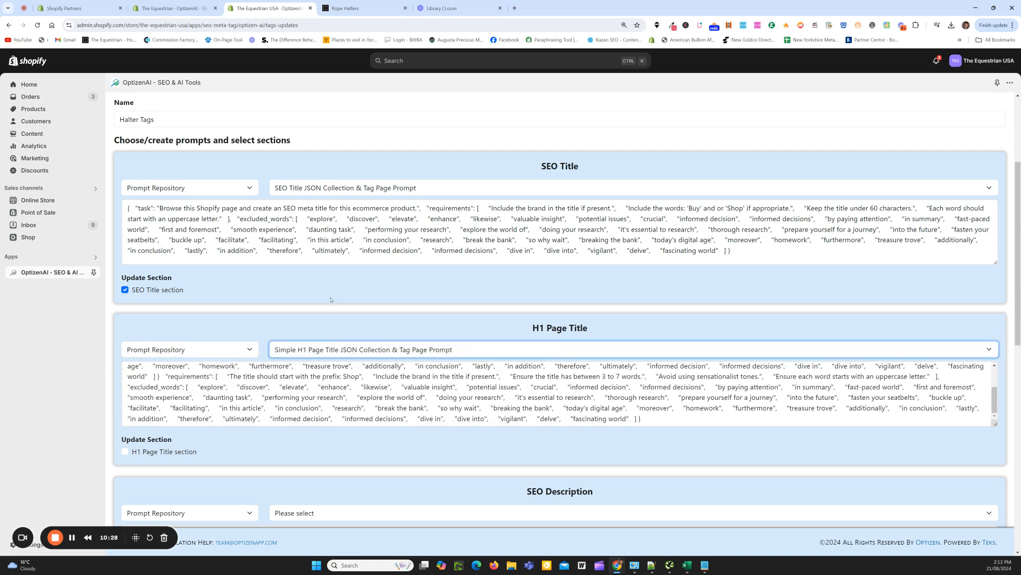
Assign the "Simple SEO Description JSON Collection & Tag Page Prompt" from the Prompt Repository to the SEO Description section
scroll(251, 374, "down", 3)
left_click(198, 356)
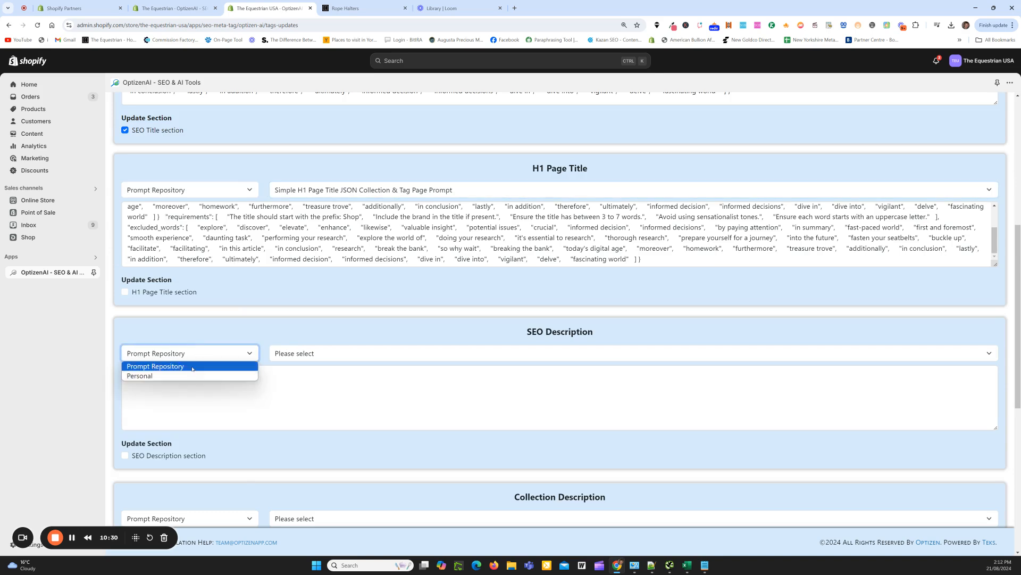
left_click(192, 366)
left_click(329, 354)
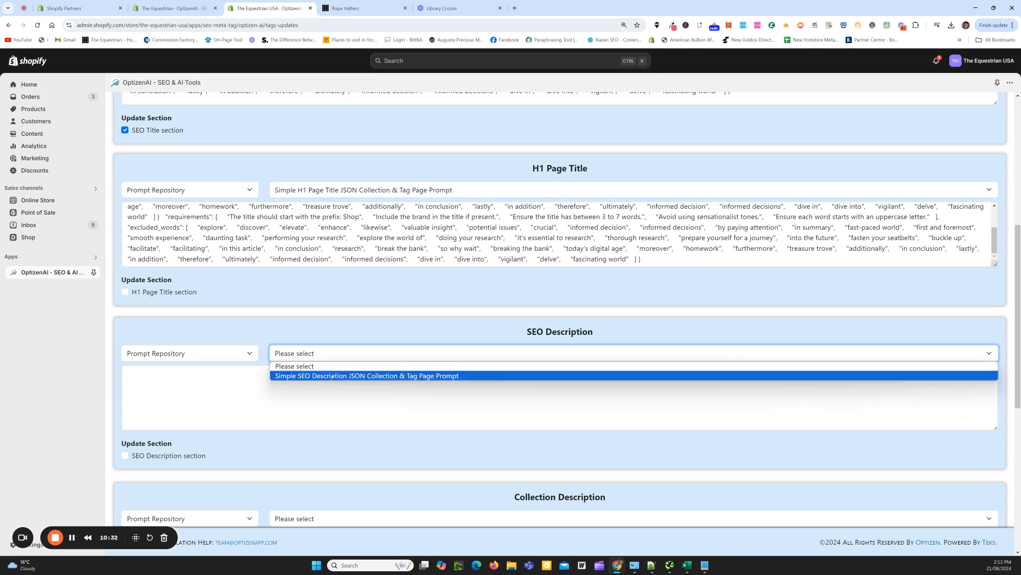
left_click(330, 373)
Mark the Collection Below Description section for updating with the "Simple Bottom Description JSON Collection & Tag Page Prompt"
scroll(424, 335, "down", 3)
scroll(424, 335, "up", 4)
scroll(511, 368, "down", 7)
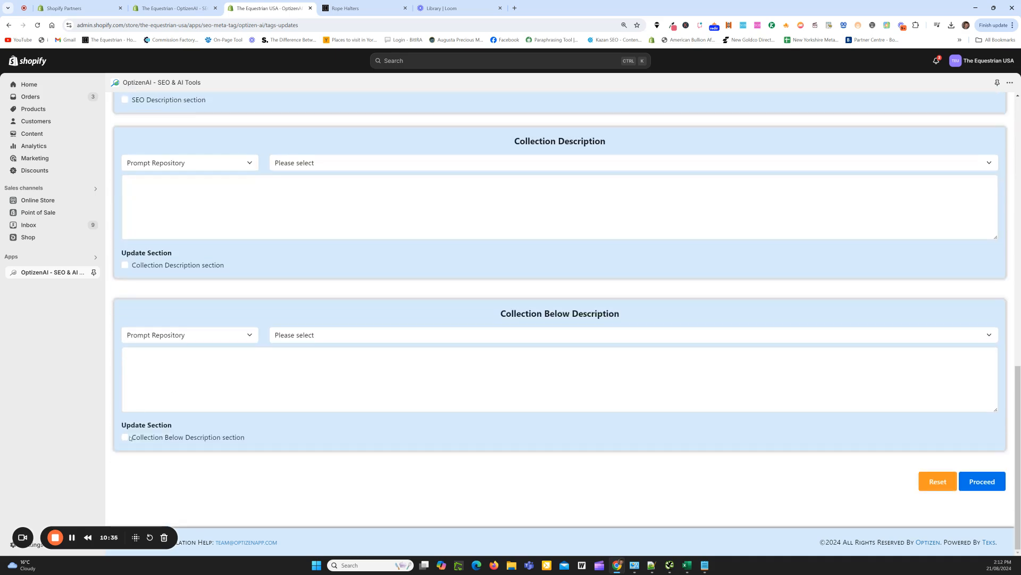
left_click(127, 437)
left_click(178, 335)
left_click(308, 335)
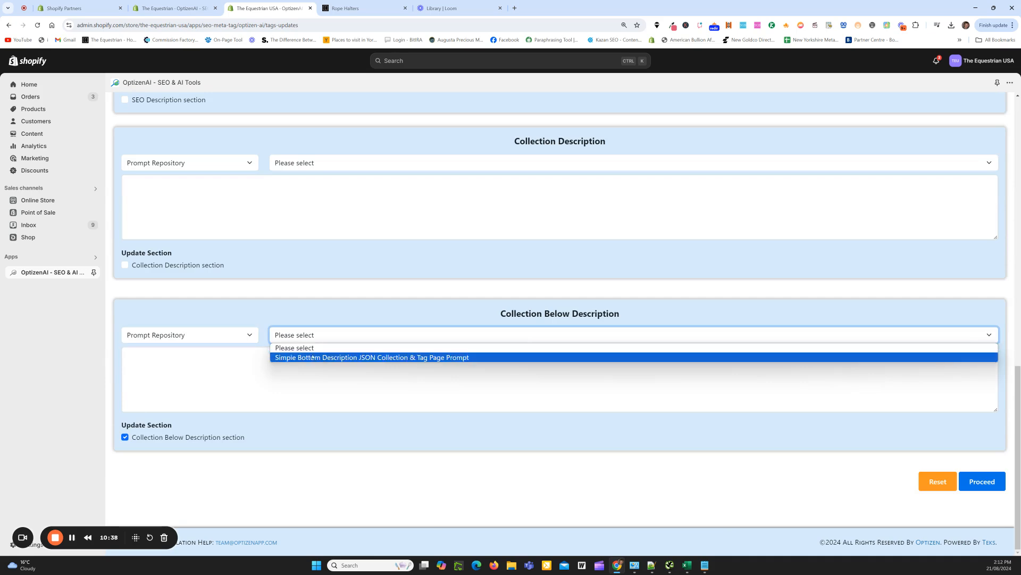
left_click(314, 355)
Mark the SEO Description and H1 Page Title sections for updating
scroll(720, 371, "down", 3)
scroll(721, 371, "up", 4)
scroll(143, 336, "up", 3)
left_click(125, 299)
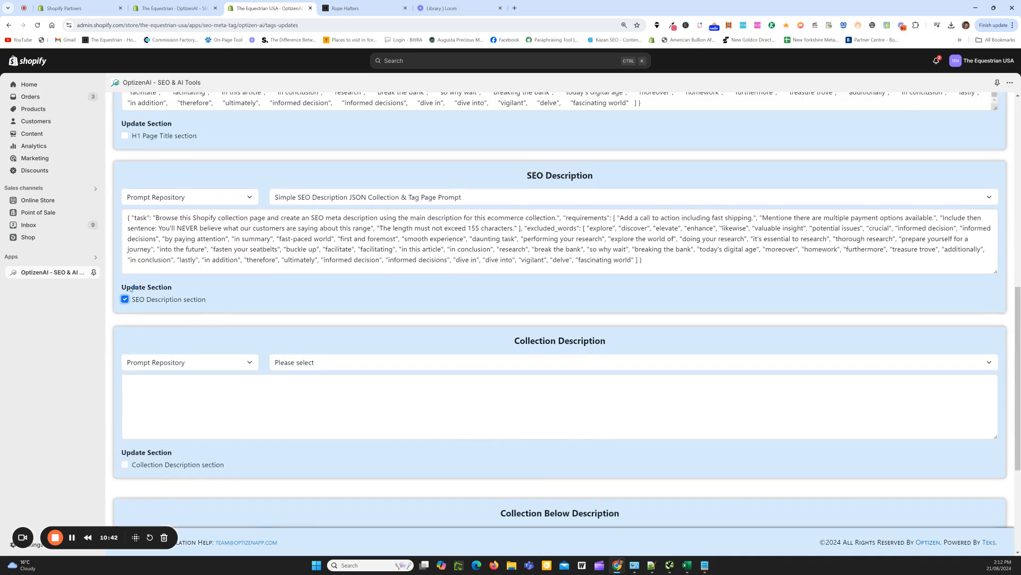
scroll(125, 299, "up", 2)
left_click(125, 256)
Assign the "Simple Top Description [With Links] JSON Collection & Tag Page Prompt" to Collection Description and enlarge its prompt text area
scroll(126, 257, "up", 3)
scroll(445, 303, "down", 6)
scroll(445, 304, "down", 2)
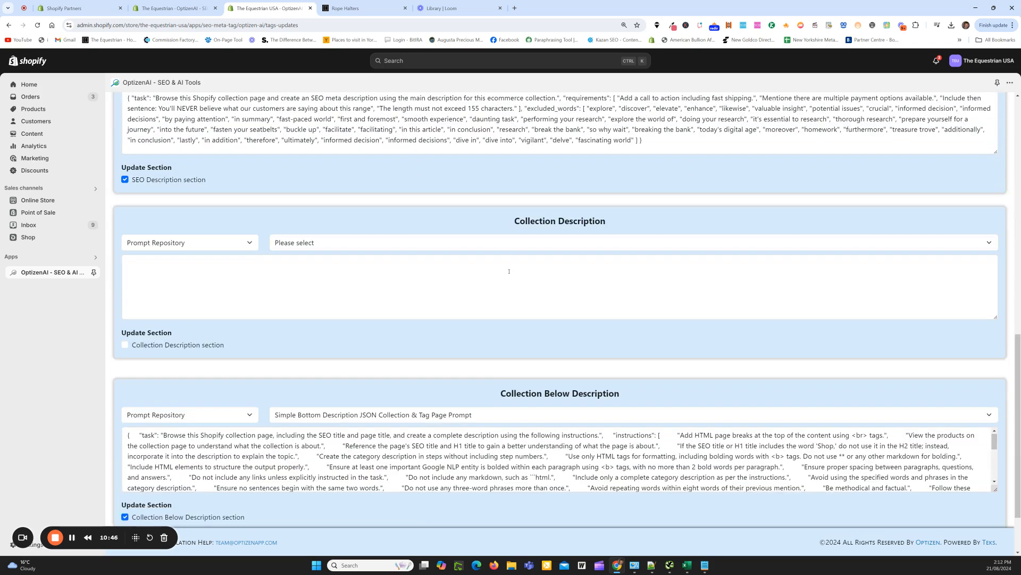
left_click(419, 244)
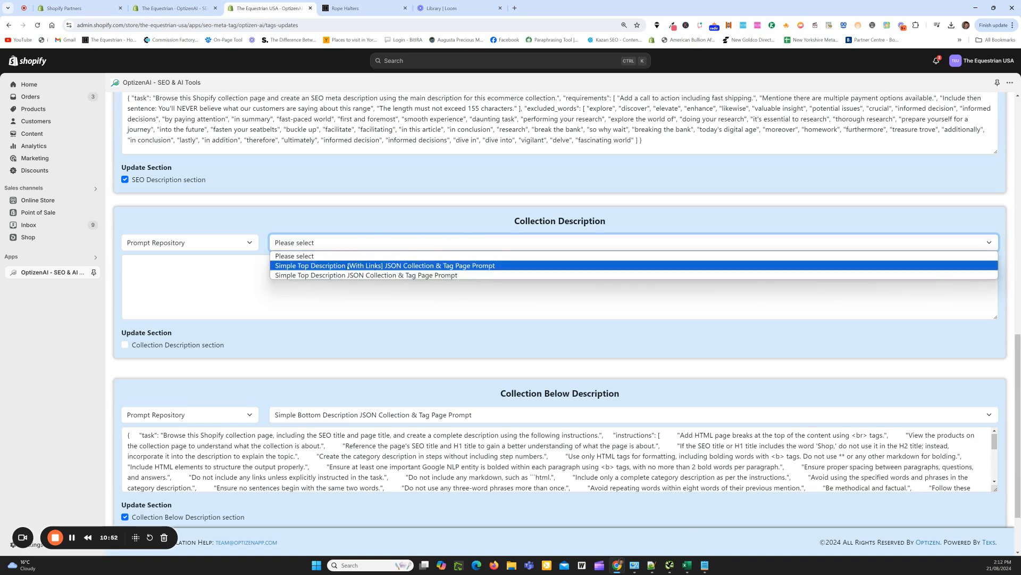
left_click(349, 266)
scroll(210, 269, "down", 1)
scroll(884, 315, "up", 1)
left_click_drag(997, 317, 995, 472)
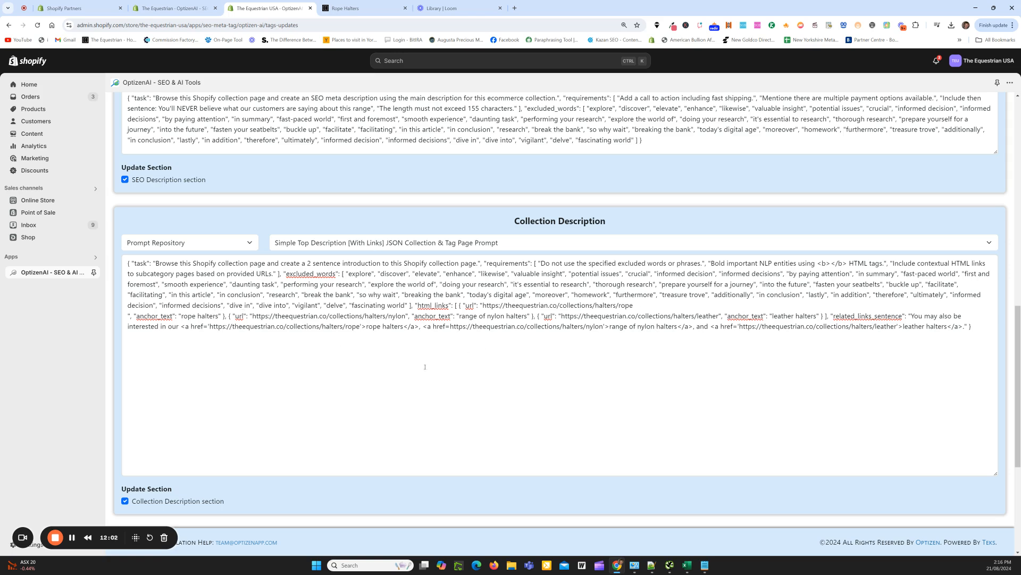
Review the prompts and update marks of all sections, then submit and confirm the "Halter Tags" update job
scroll(465, 354, "down", 5)
scroll(222, 393, "down", 2)
scroll(221, 393, "up", 15)
scroll(233, 290, "up", 3)
scroll(401, 386, "up", 3)
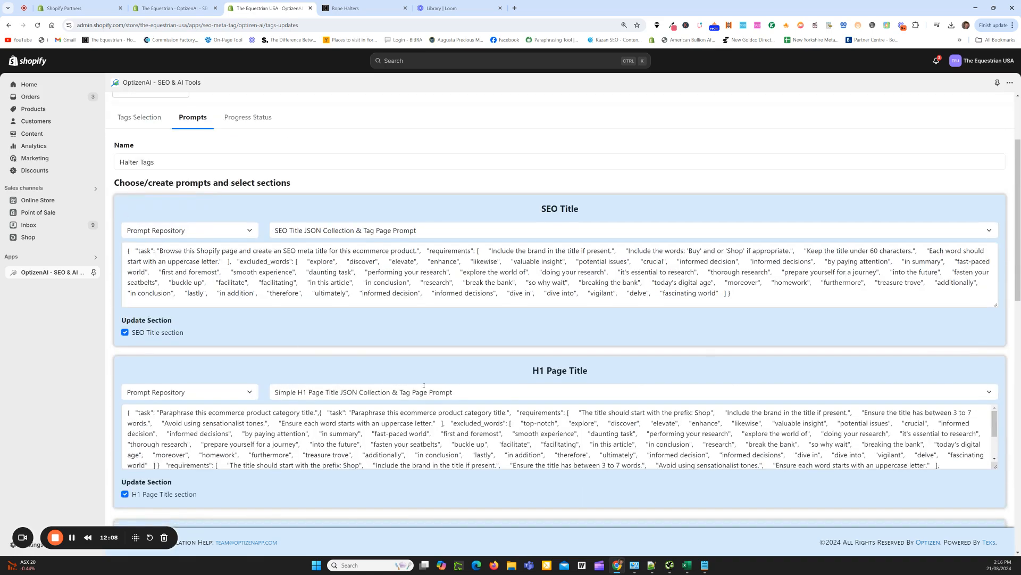
scroll(400, 387, "down", 15)
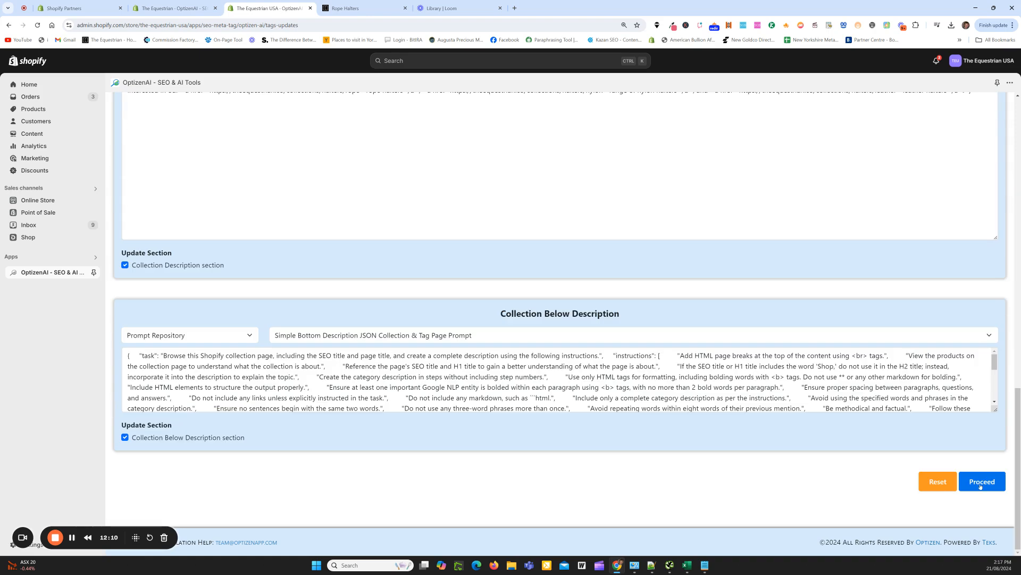
left_click(981, 484)
left_click(677, 339)
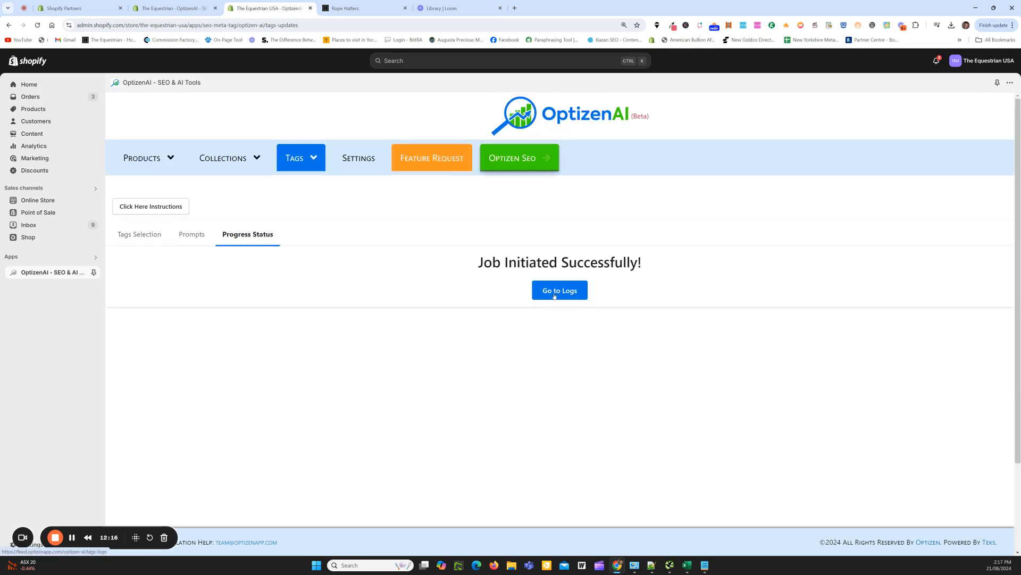
Open the tags logs and inspect the "Halter Tags" log detail with its prompts and the status of each tag
left_click(555, 293)
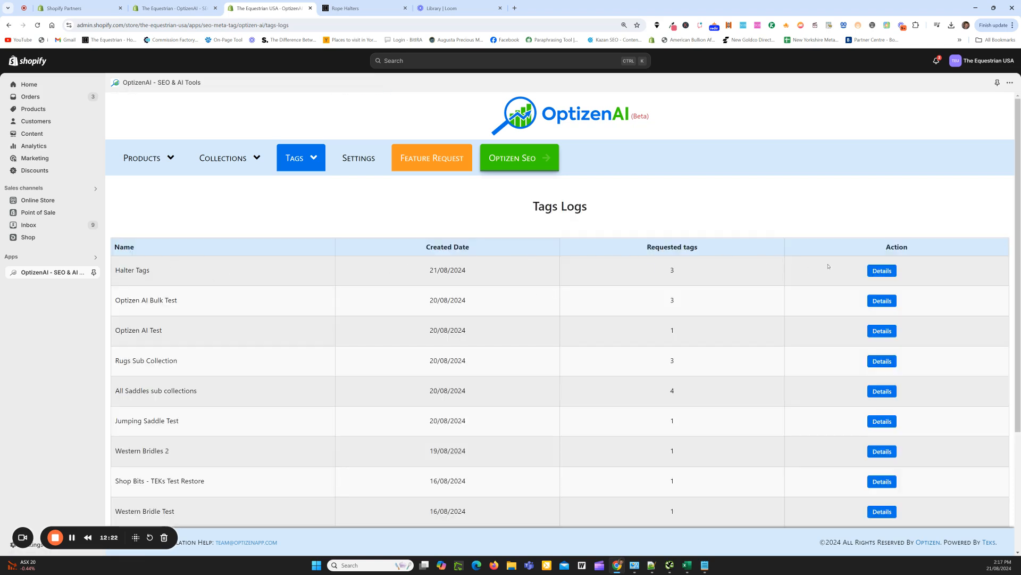
left_click(879, 272)
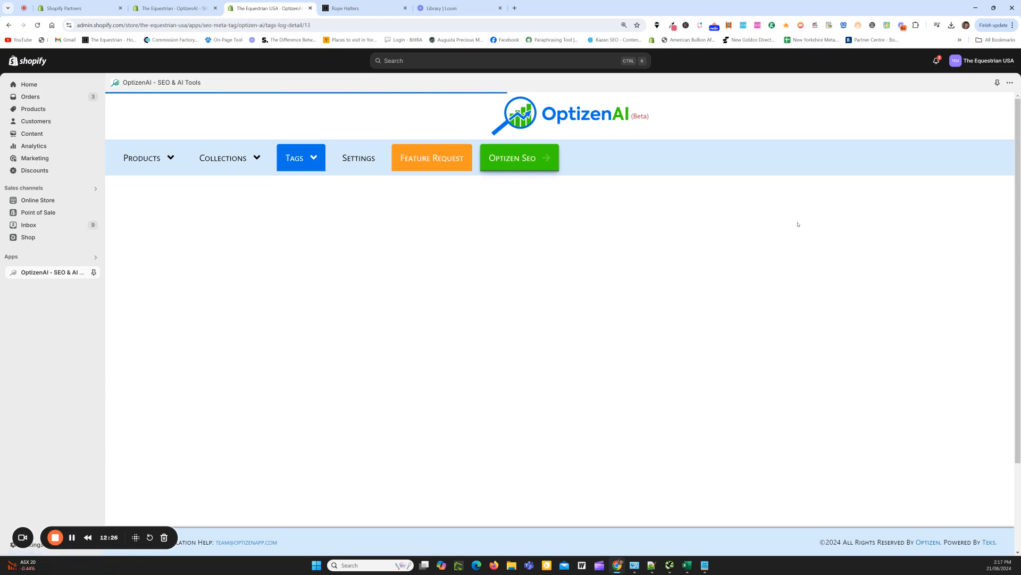
scroll(346, 481, "down", 2)
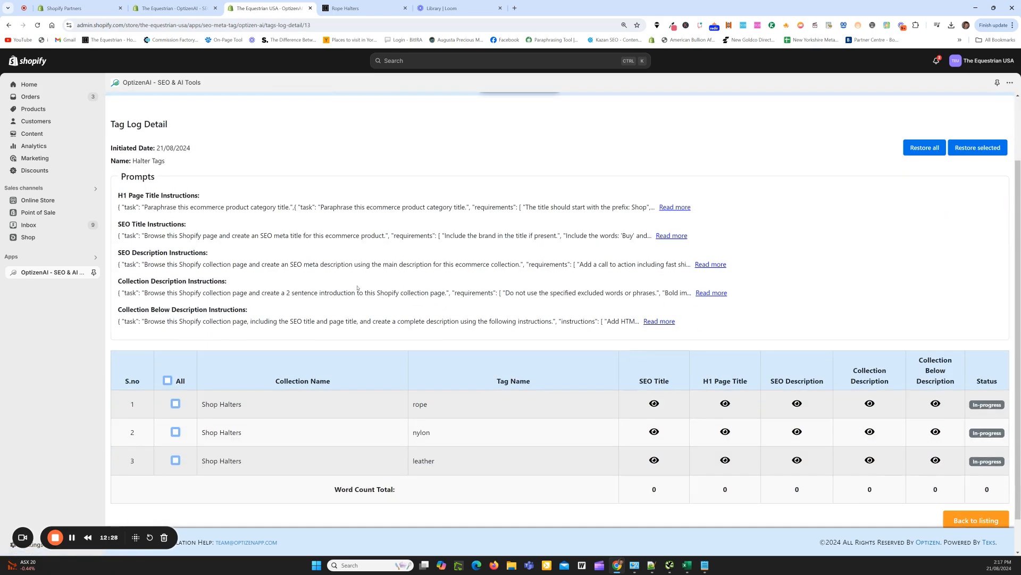
scroll(603, 296, "down", 1)
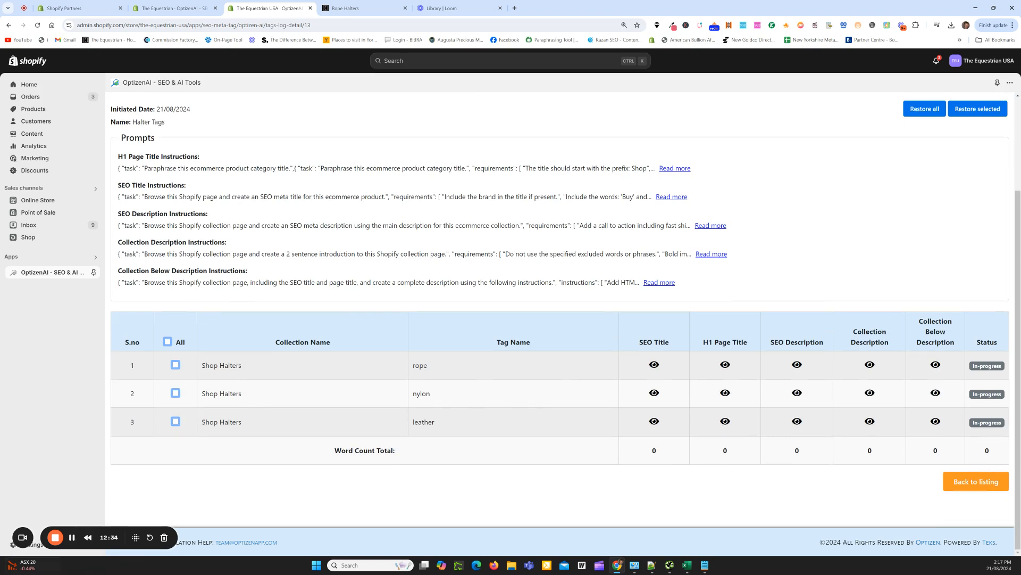
left_click(72, 537)
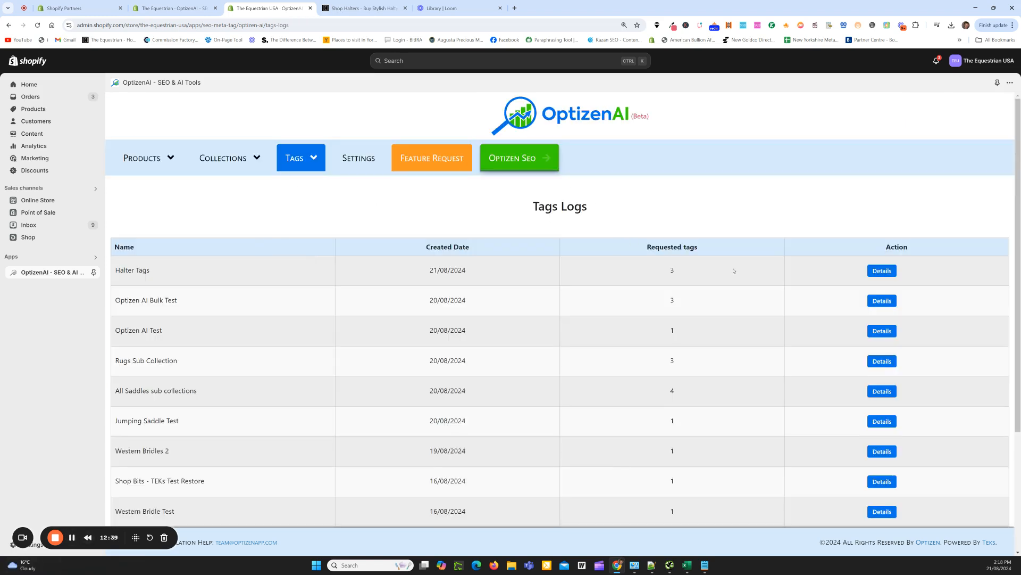
Open the "Halter Collection Update" detail in the collection logs and compare the old and new SEO Title of Shop Halters
left_click(229, 158)
left_click(219, 224)
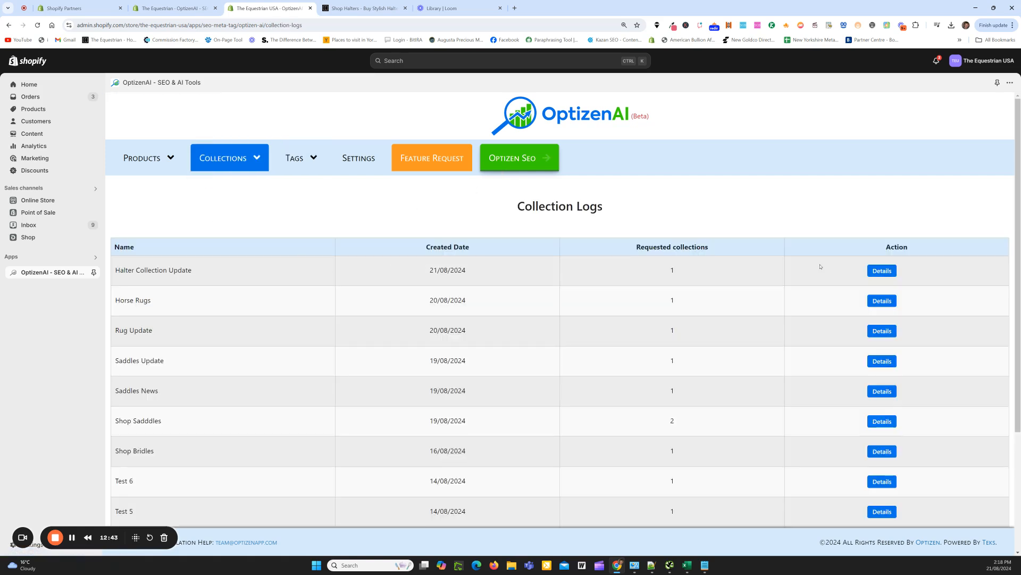
left_click(882, 271)
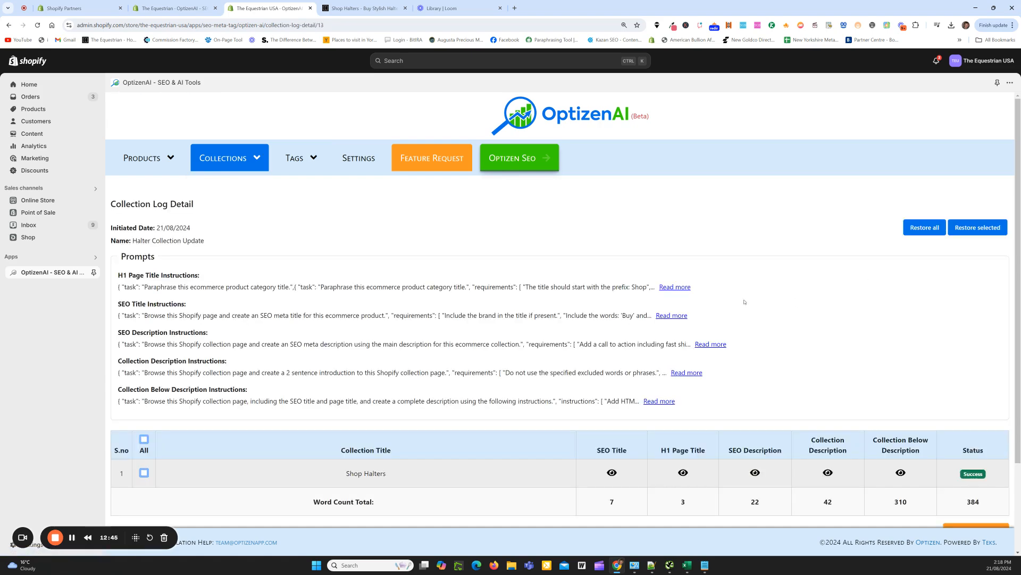
left_click(614, 364)
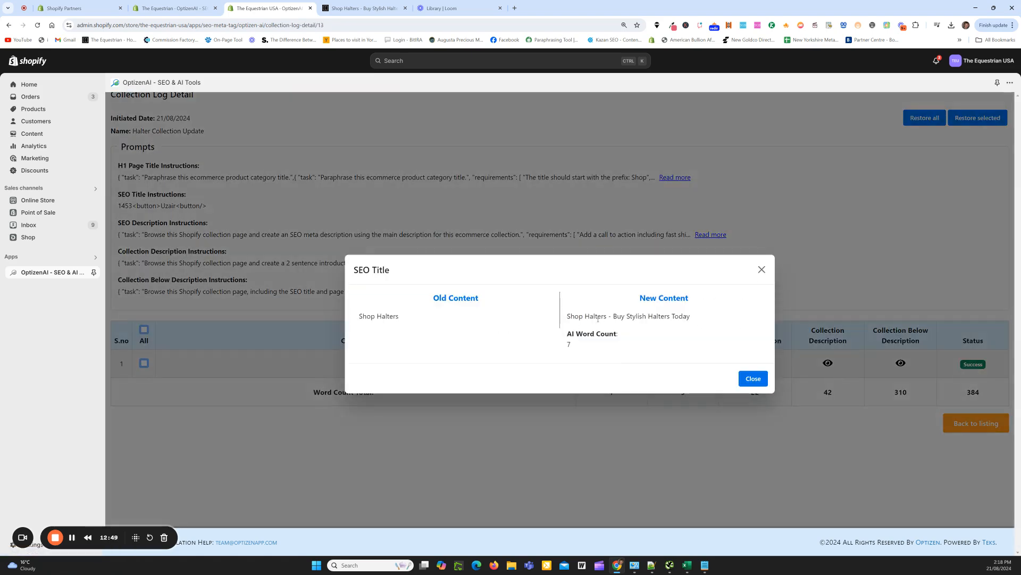
left_click(762, 270)
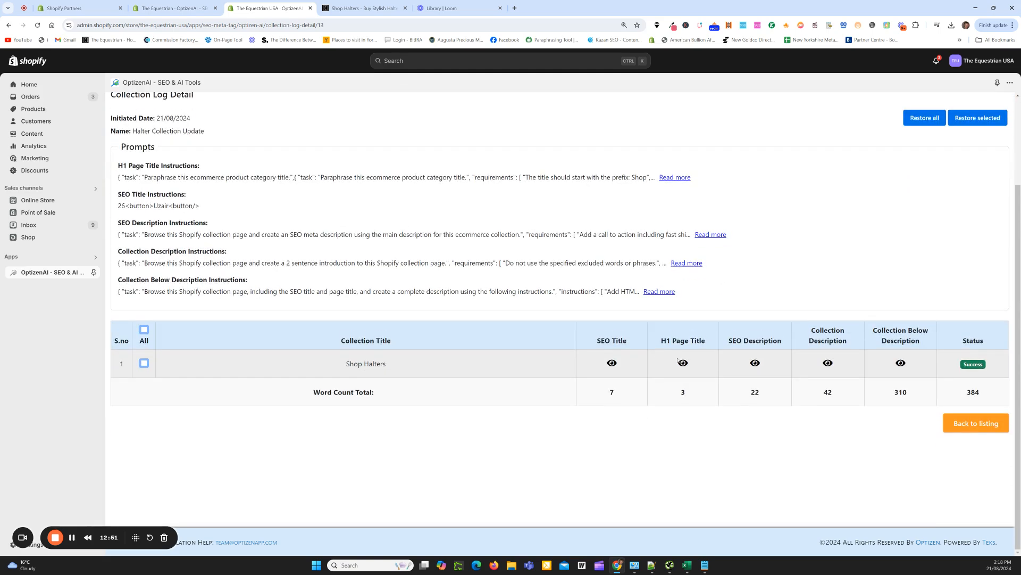
Compare the old and new H1 Page Title, SEO Description and Collection Description of the Shop Halters collection
left_click(682, 363)
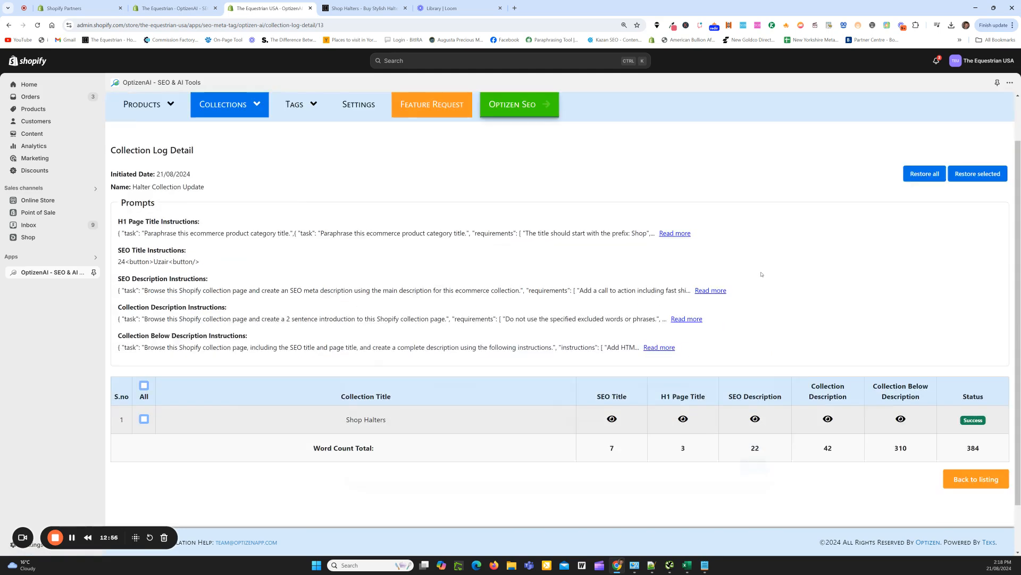
left_click(762, 270)
left_click(755, 363)
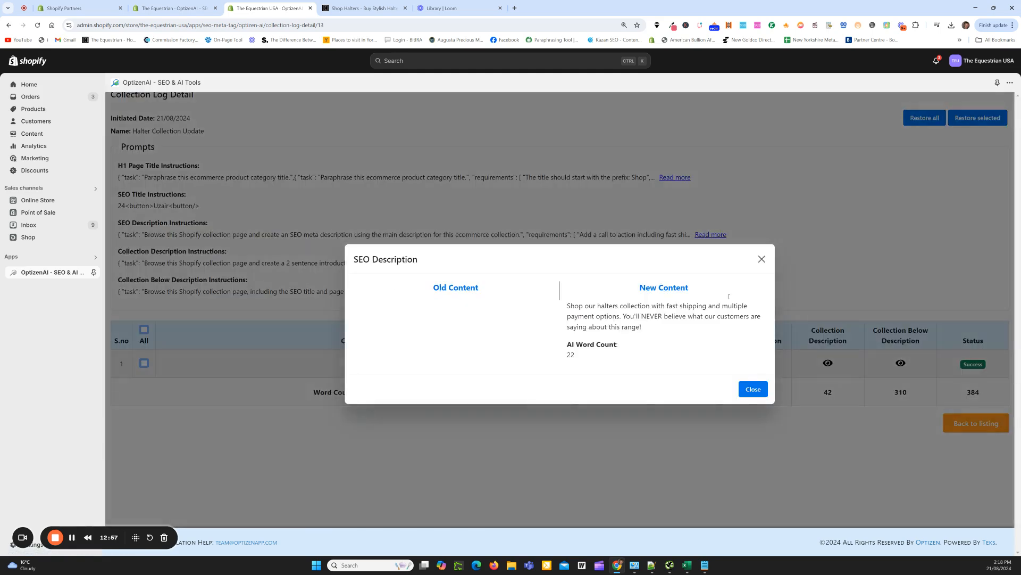
left_click(762, 259)
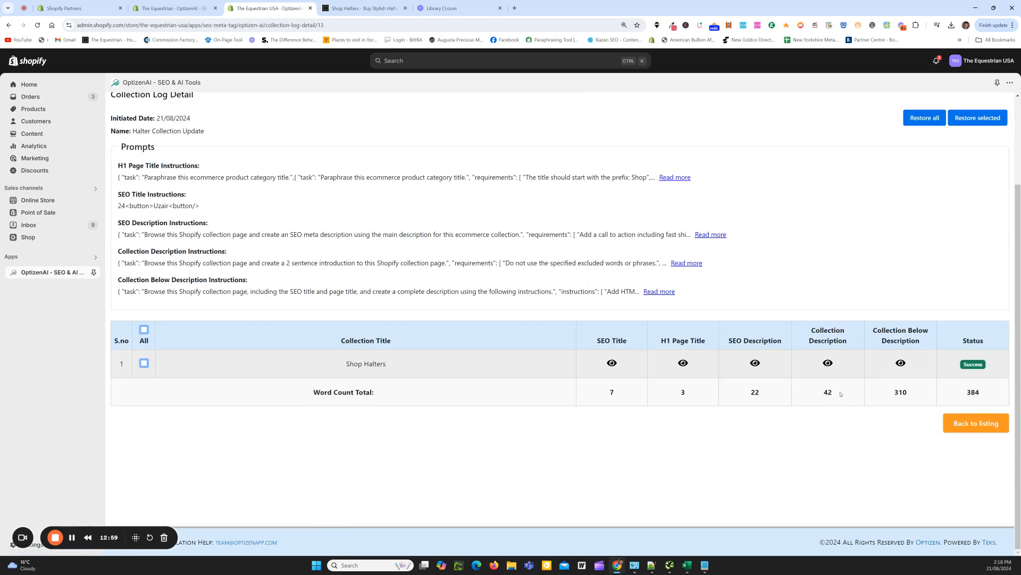
left_click(827, 363)
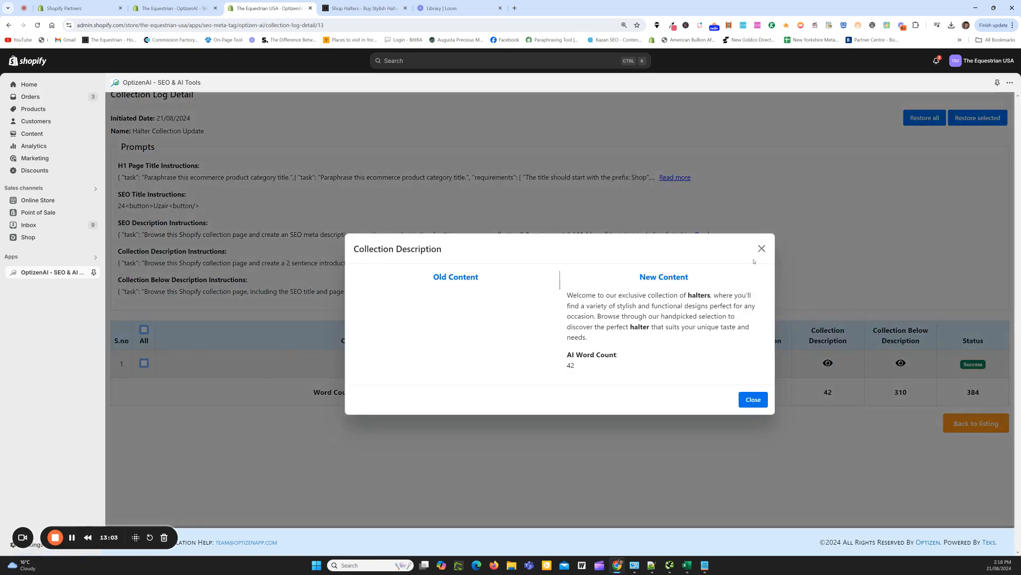
left_click(762, 248)
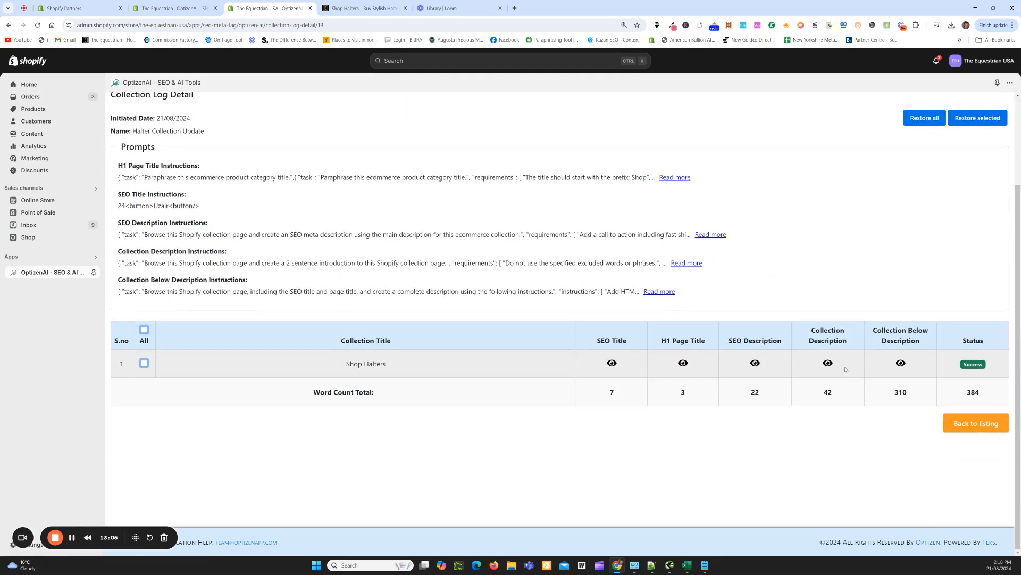
Read through the new Collection Below Description of Shop Halters, close it and look over the log detail
left_click(901, 364)
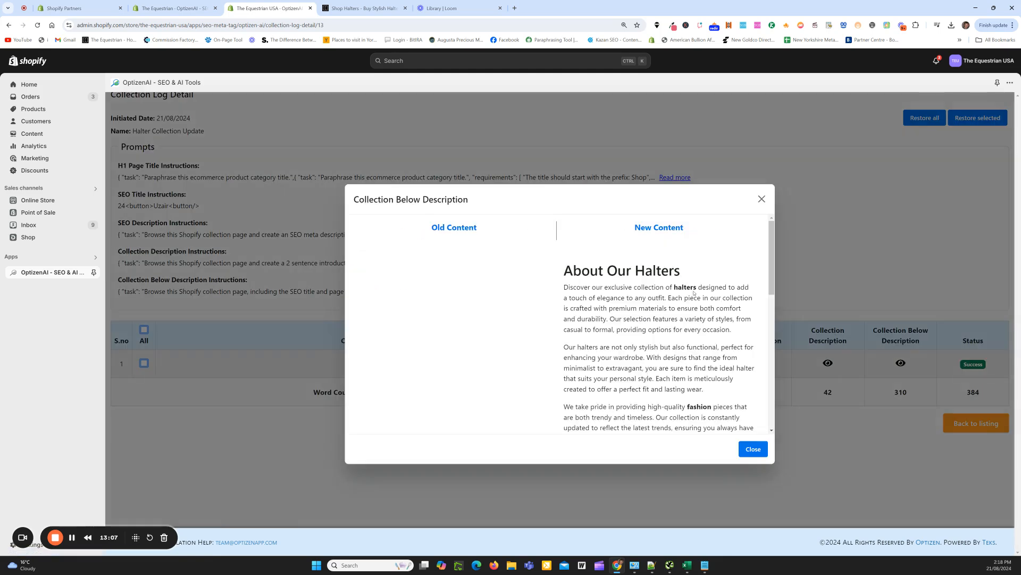
scroll(697, 242, "down", 10)
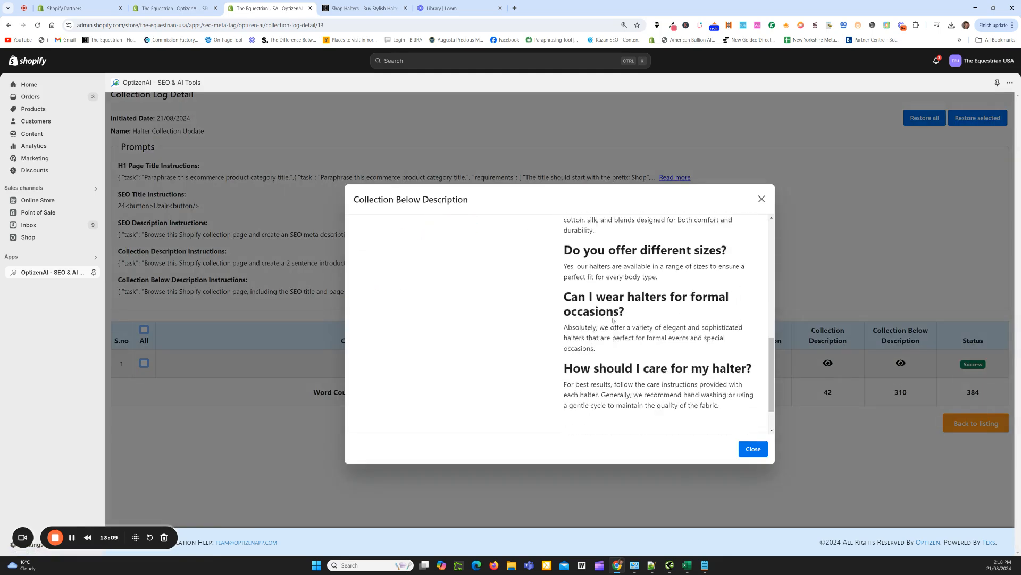
scroll(632, 348, "up", 6)
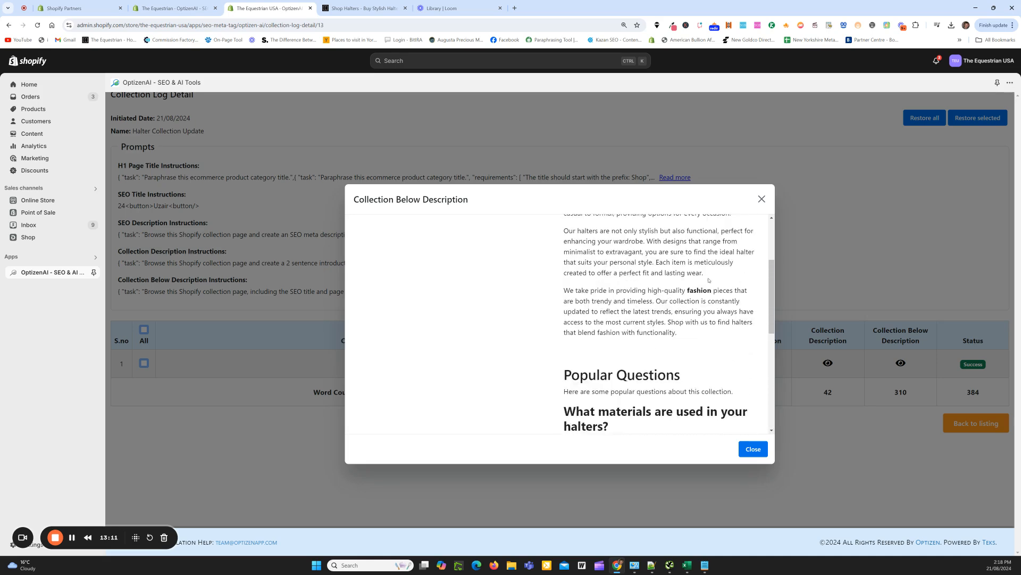
left_click(762, 199)
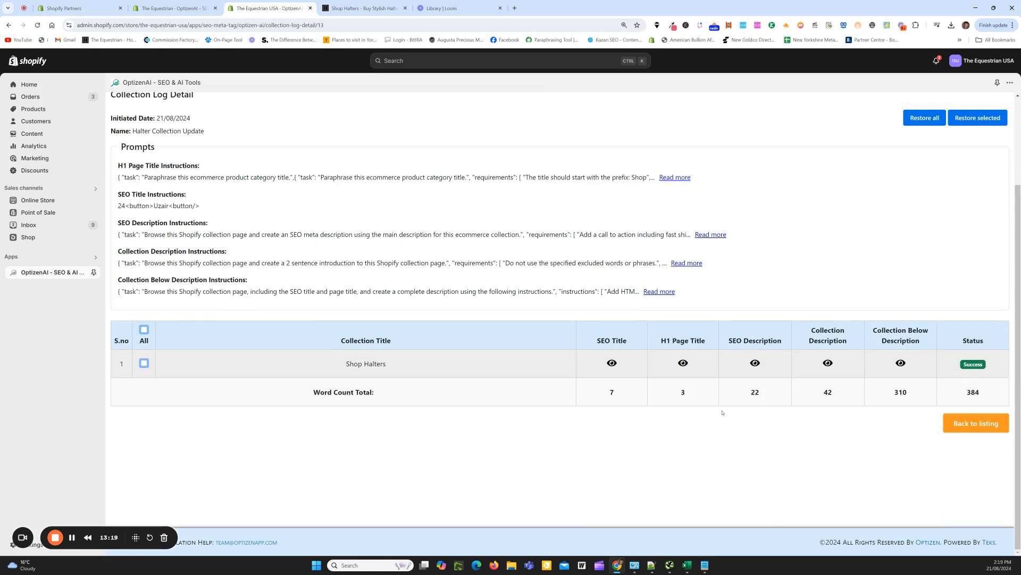
scroll(584, 316, "up", 3)
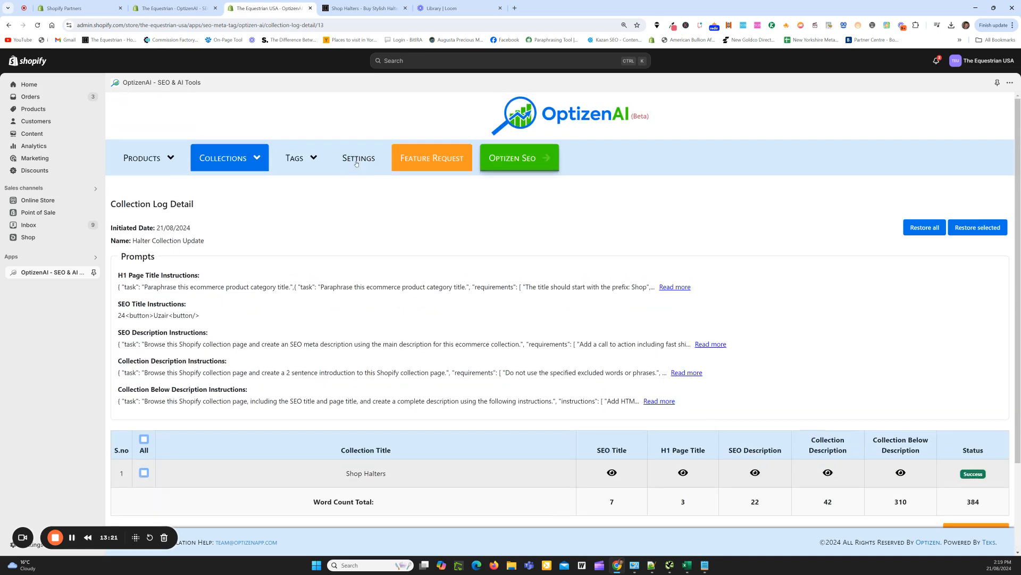
scroll(838, 394, "down", 2)
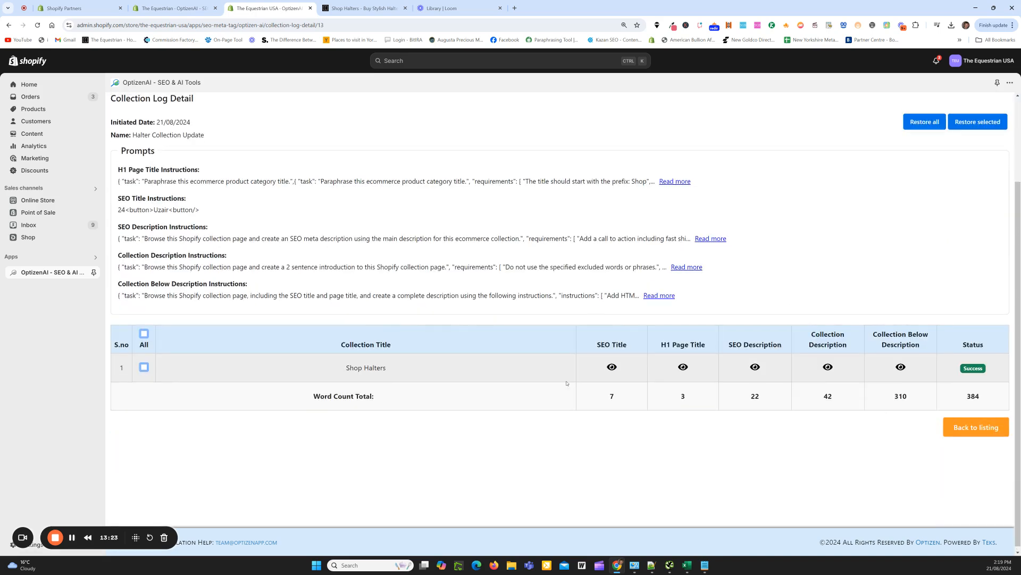
Switch to the storefront's Halters collection page, reload it and read the updated page heading and introductory description
scroll(471, 264, "up", 2)
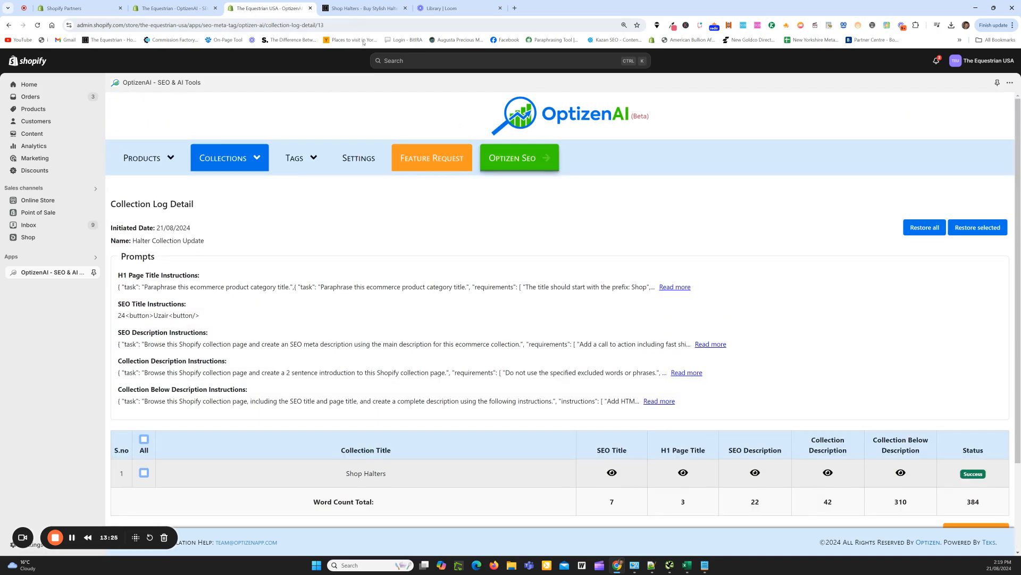
left_click(358, 8)
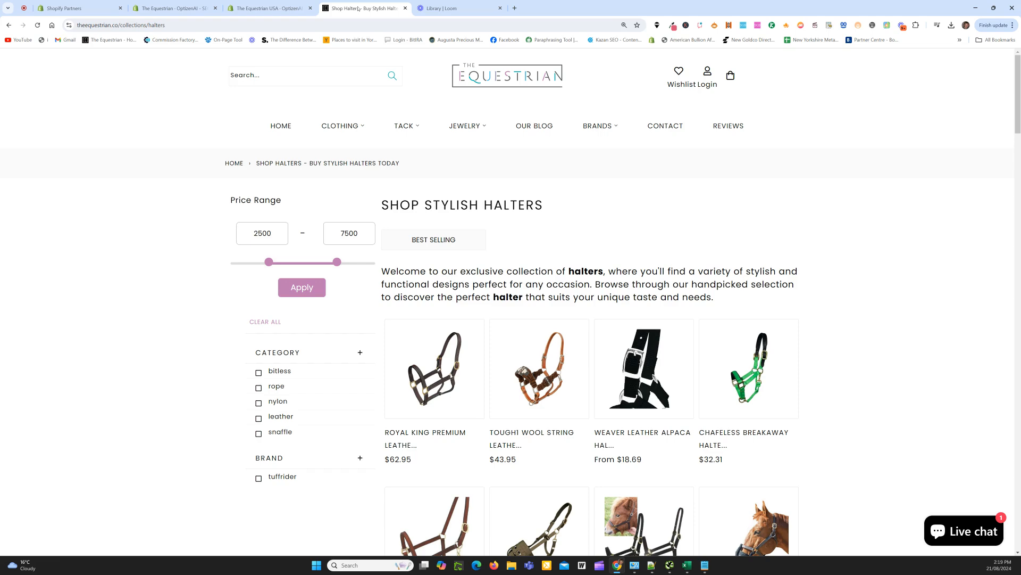
left_click(38, 25)
left_click_drag(382, 271, 720, 297)
scroll(654, 299, "down", 2)
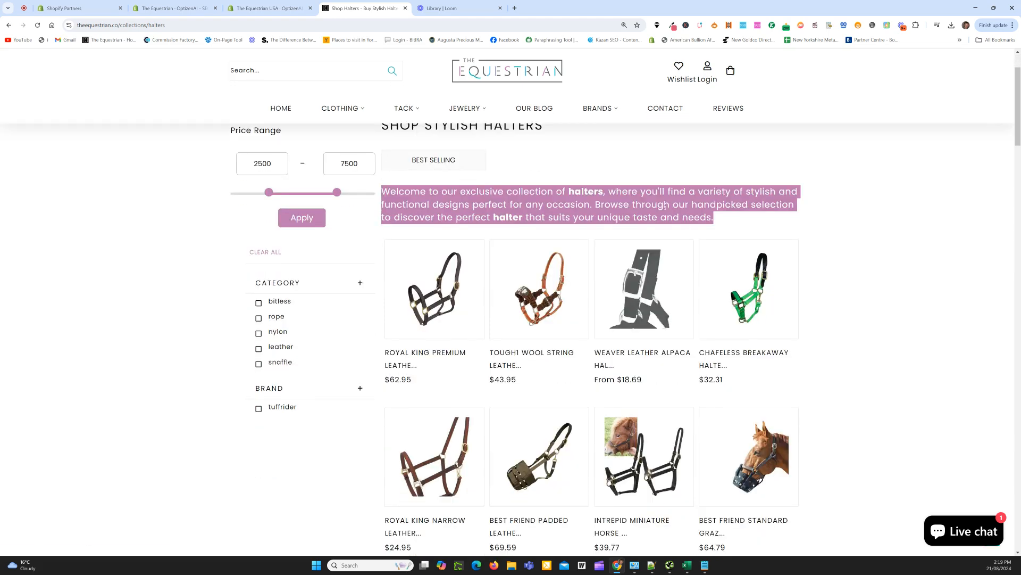
left_click(855, 280)
Examine the "About Our Halters" and "Popular Questions" content beneath the products on the Halters collection page
scroll(584, 300, "down", 14)
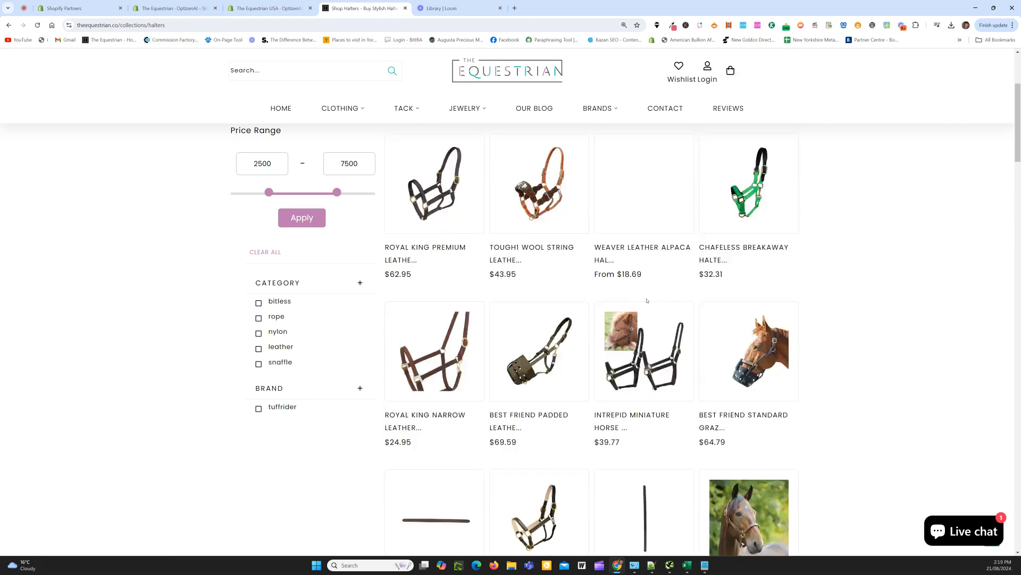
scroll(585, 300, "down", 15)
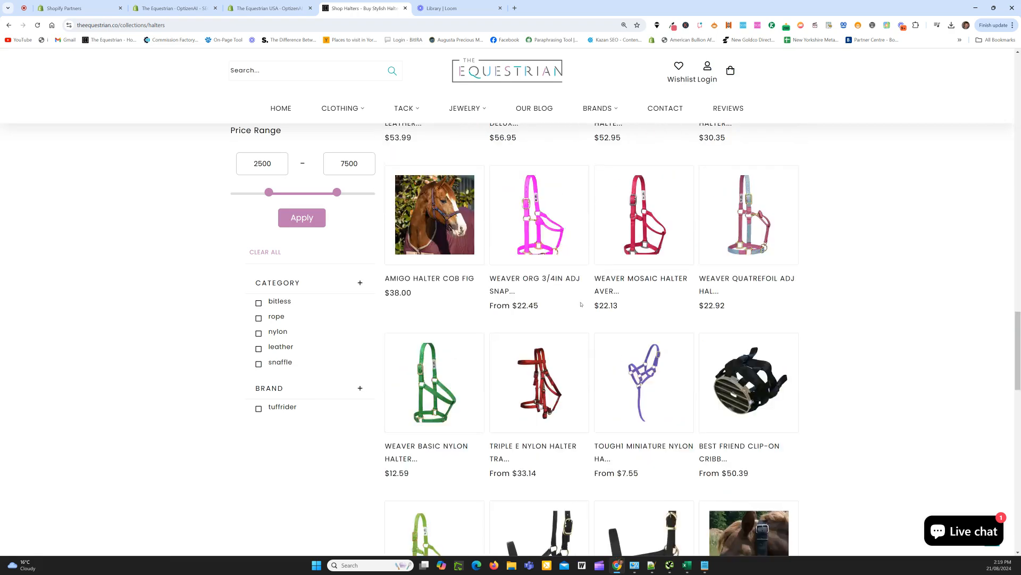
scroll(572, 305, "up", 3)
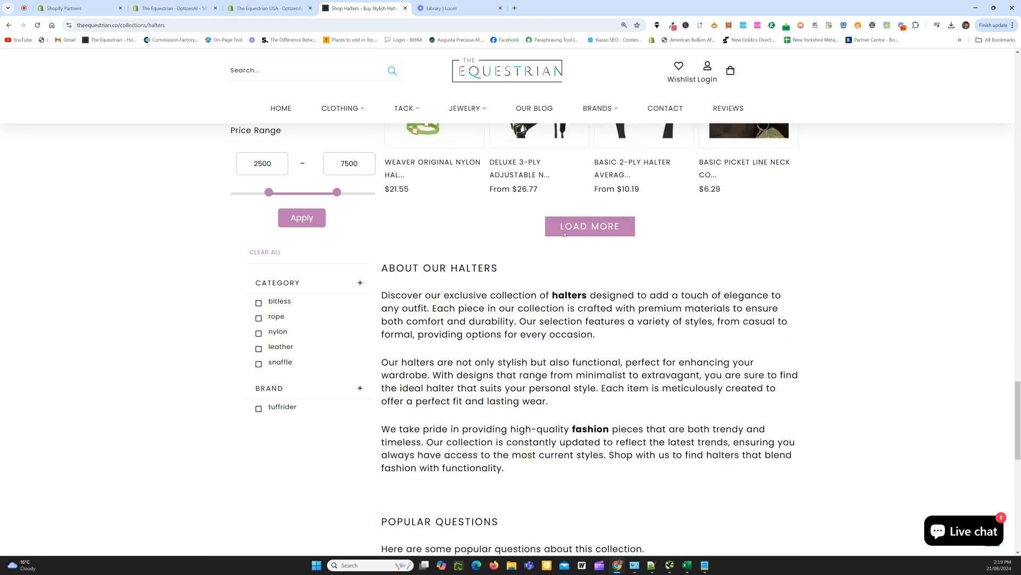
scroll(519, 330, "down", 7)
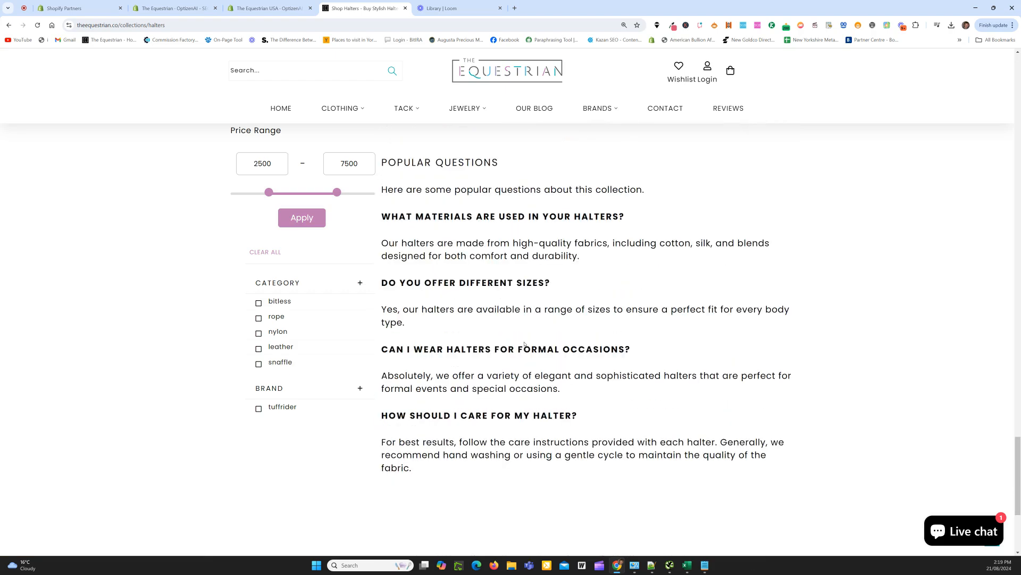
scroll(577, 371, "up", 5)
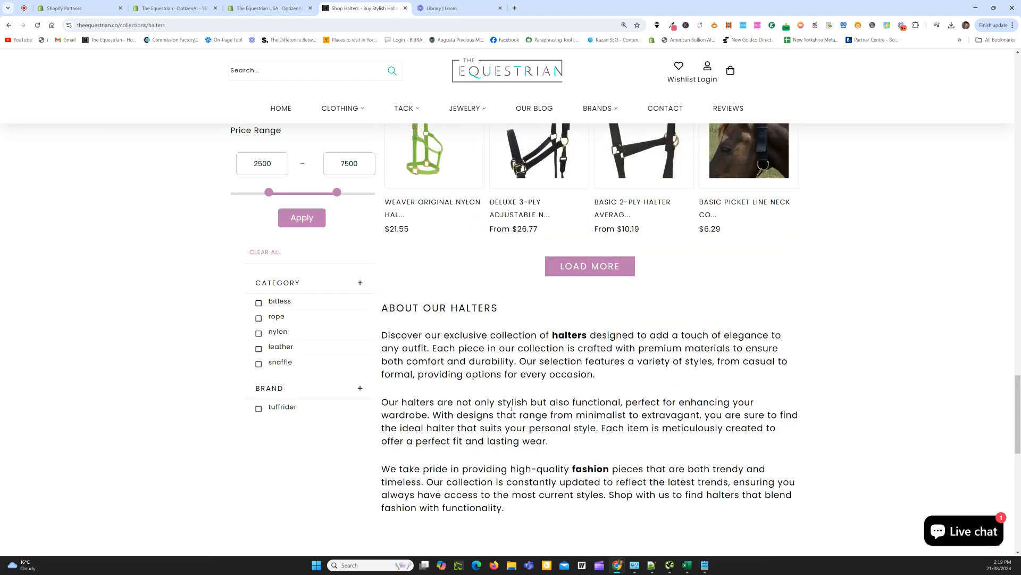
scroll(509, 408, "up", 15)
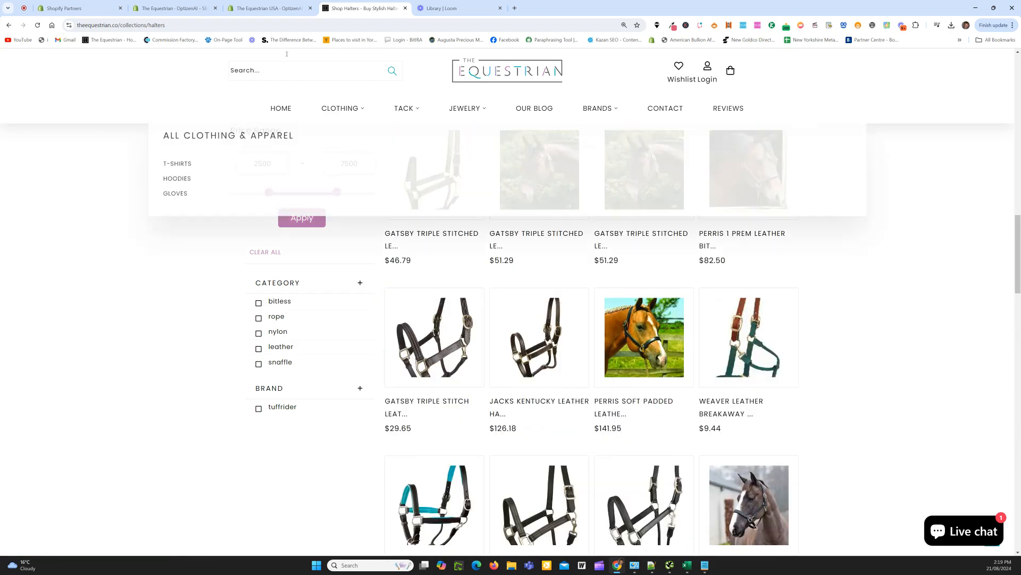
Return to OptizenAI, open the "Halter Tags" detail from the tags logs and check each tag's status
left_click(269, 8)
left_click(298, 160)
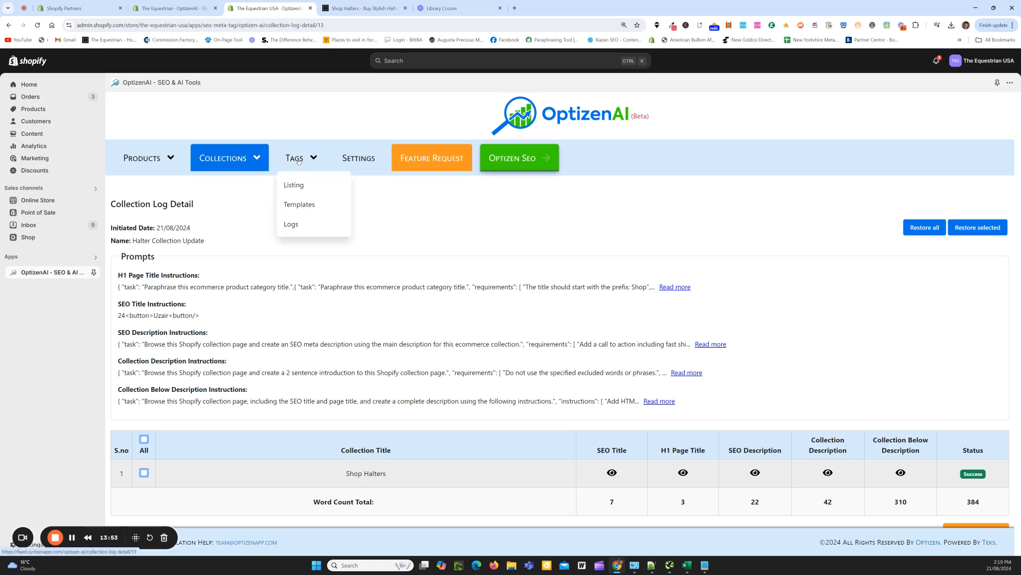
left_click(292, 224)
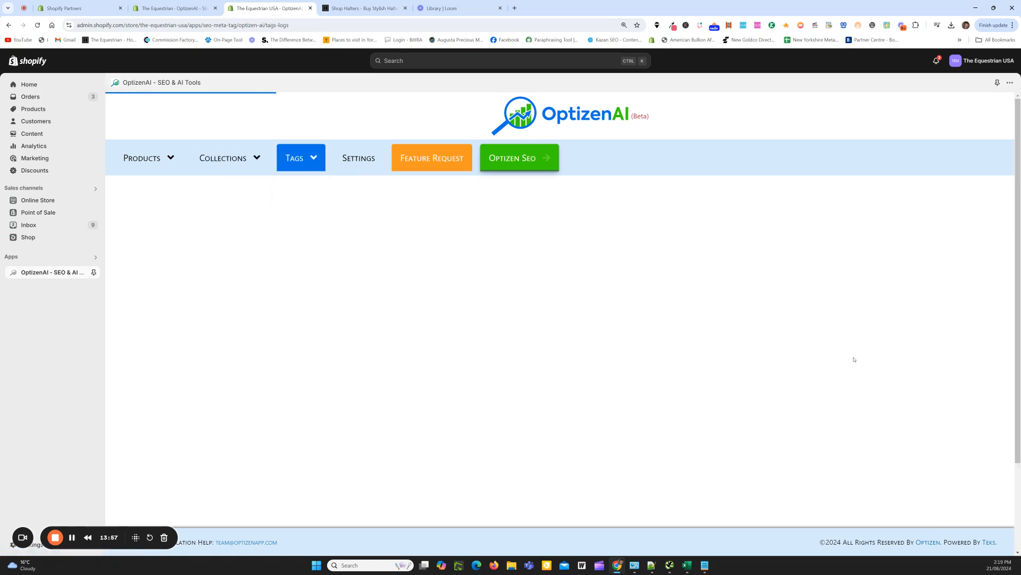
left_click(882, 272)
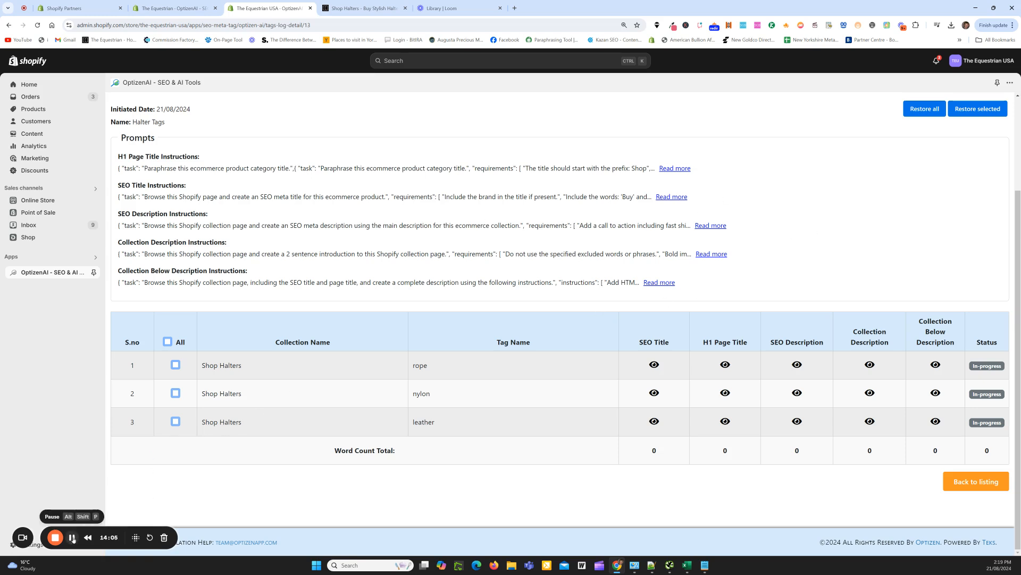
left_click(70, 539)
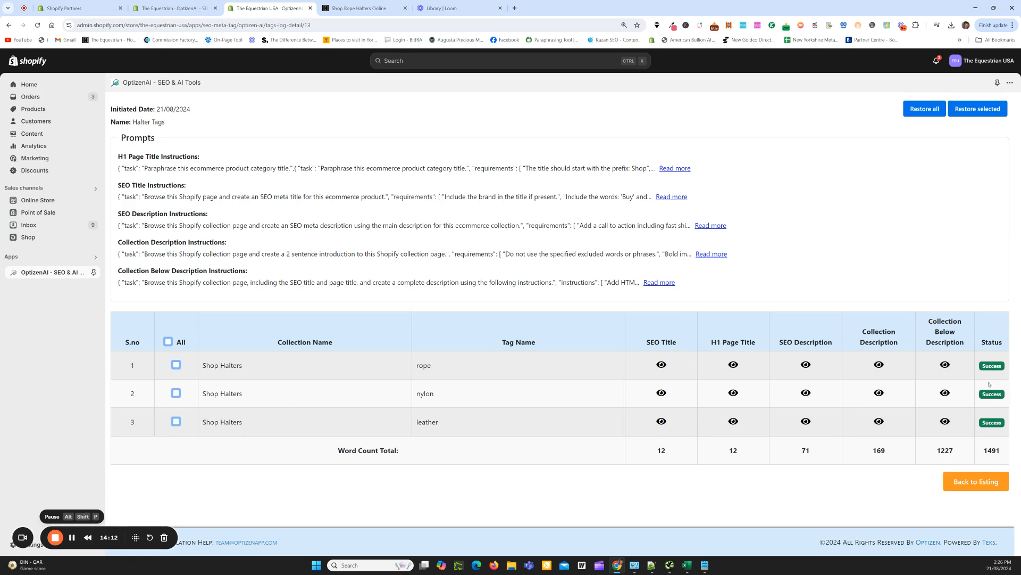
Compare the old and new SEO Title, SEO Description and Collection Description of the leather tag
left_click(661, 421)
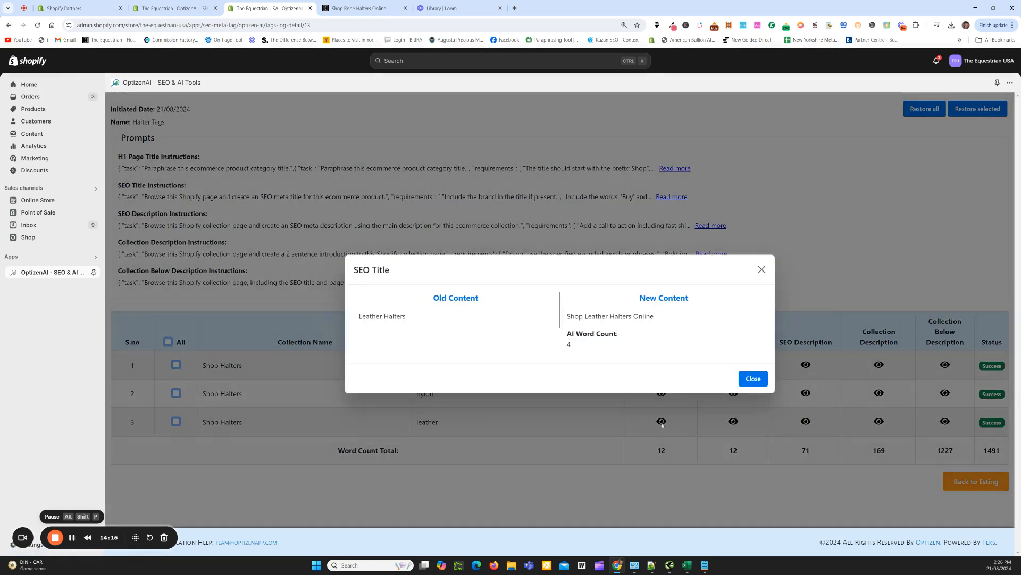
left_click(761, 270)
left_click(806, 421)
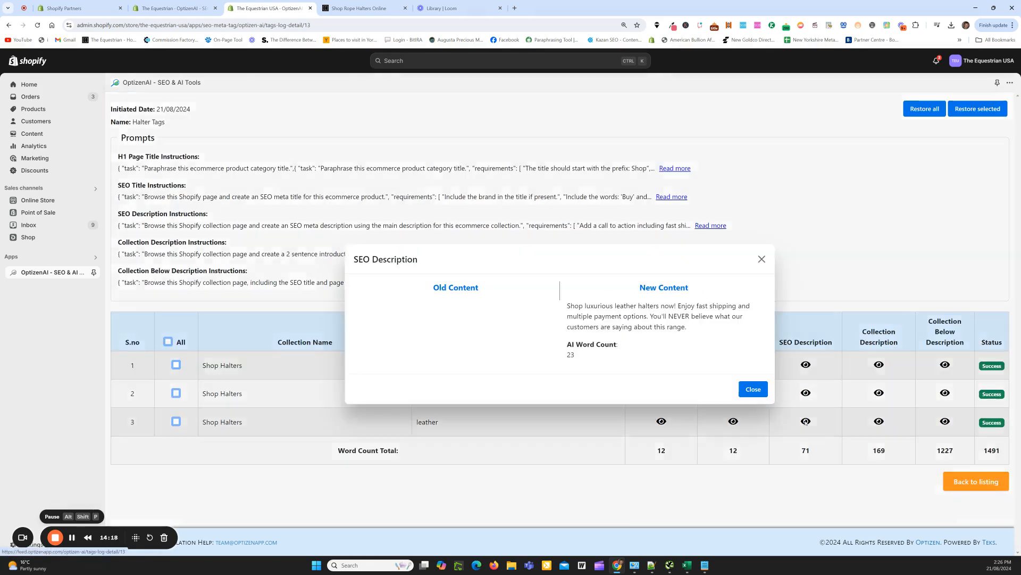
left_click(761, 259)
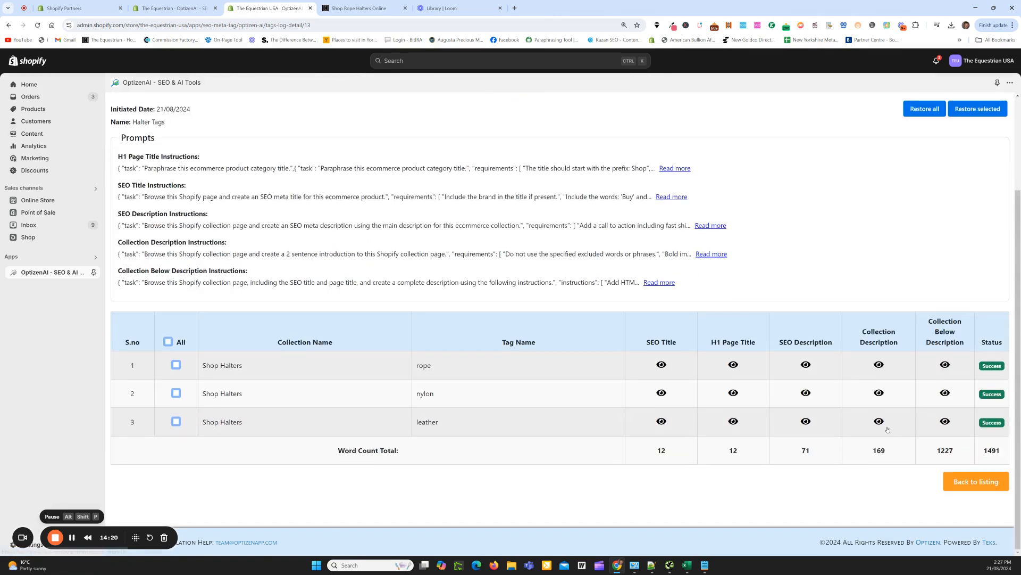
left_click(879, 421)
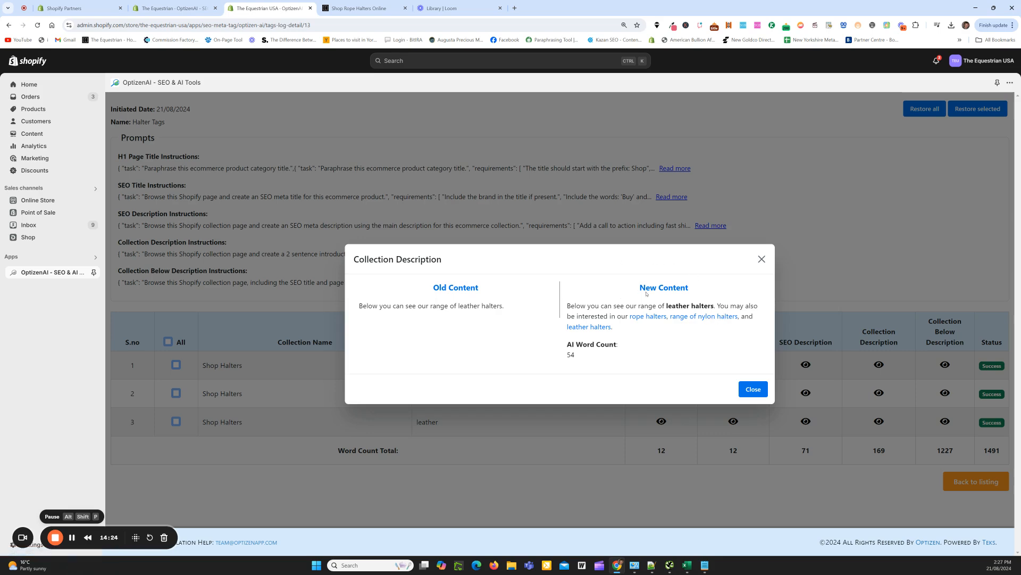
left_click(761, 259)
Compare the old and new Collection Description of the rope and nylon tags, including their internal links
left_click(877, 365)
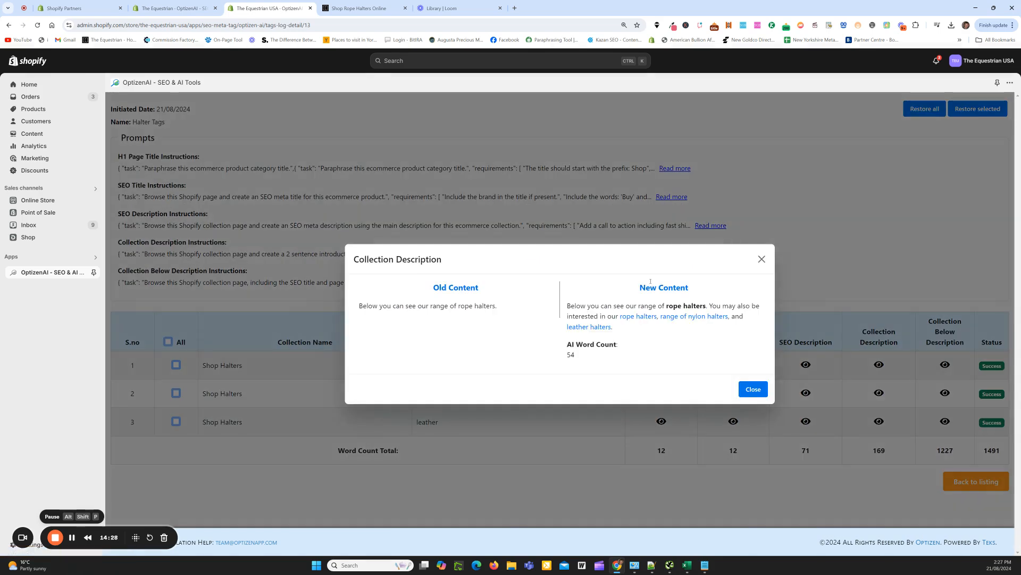
left_click(762, 260)
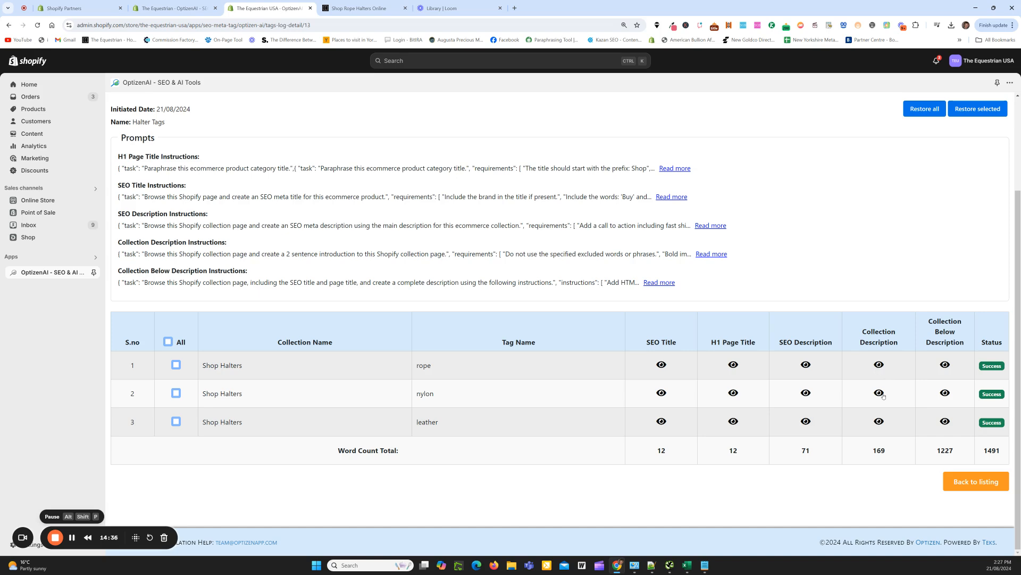
left_click(879, 394)
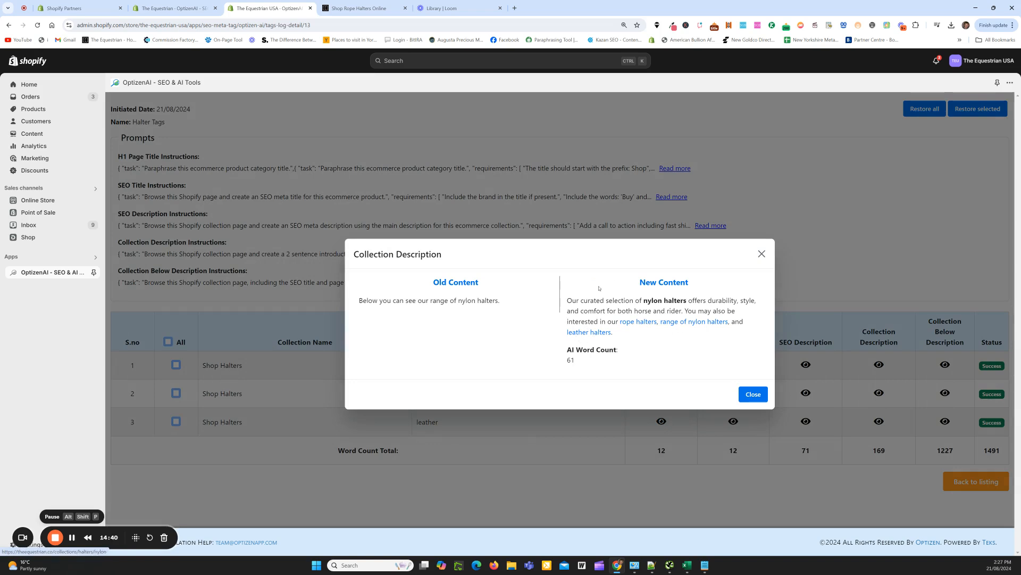
left_click(762, 254)
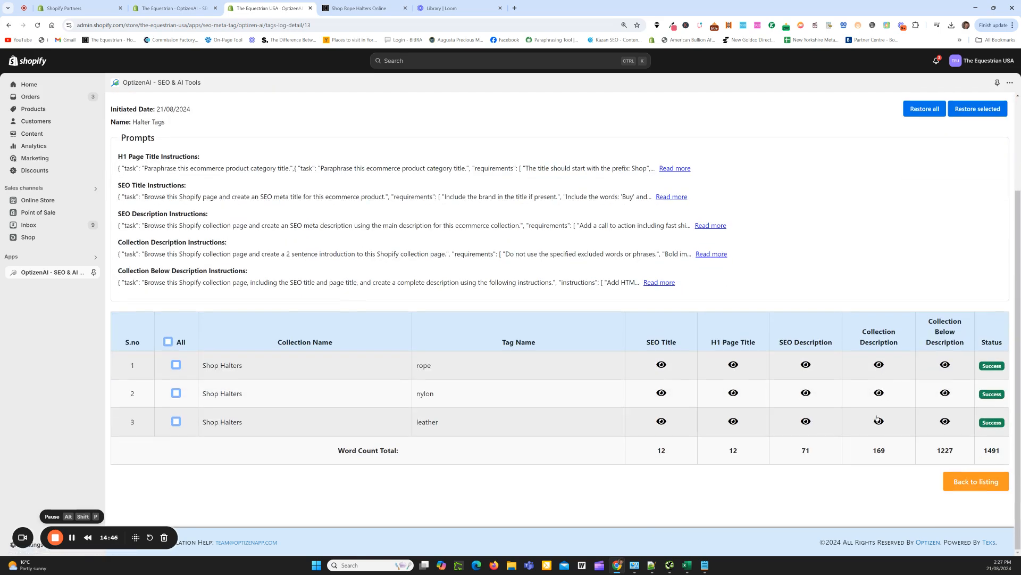
left_click(879, 394)
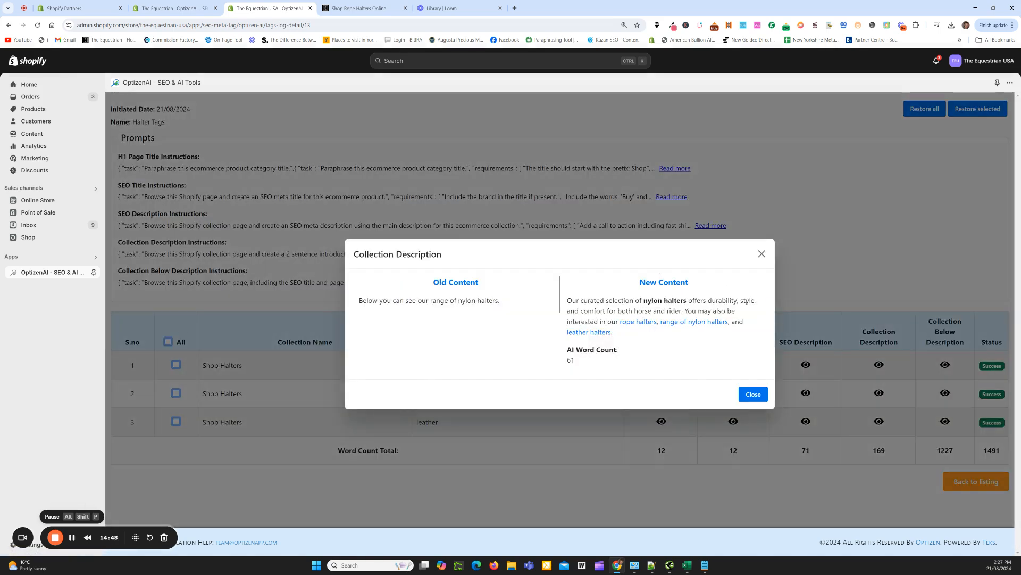
left_click(762, 254)
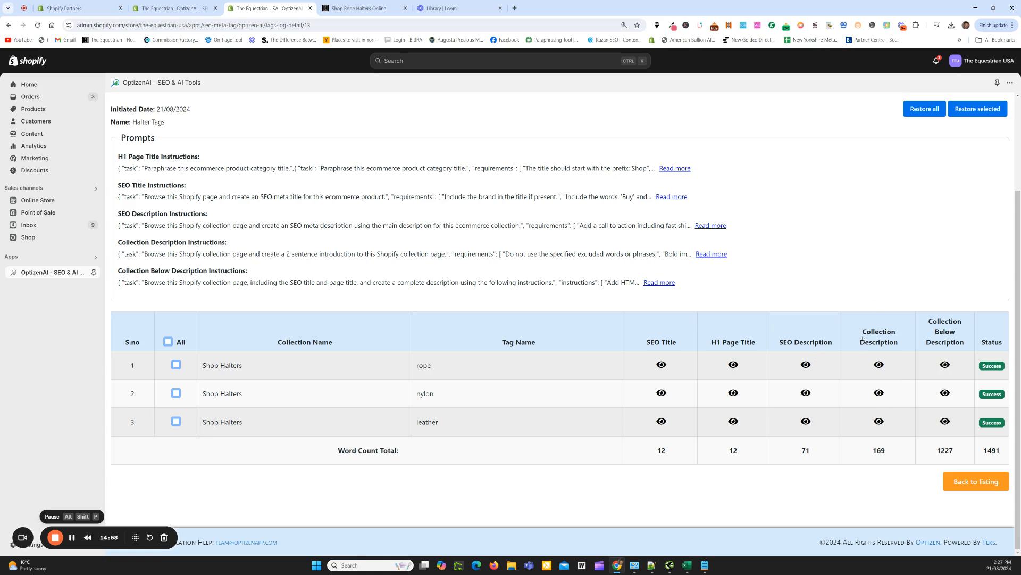
Look over the "Halter Tags" log detail, including its restore options, prompts and per-tag results
scroll(281, 208, "up", 2)
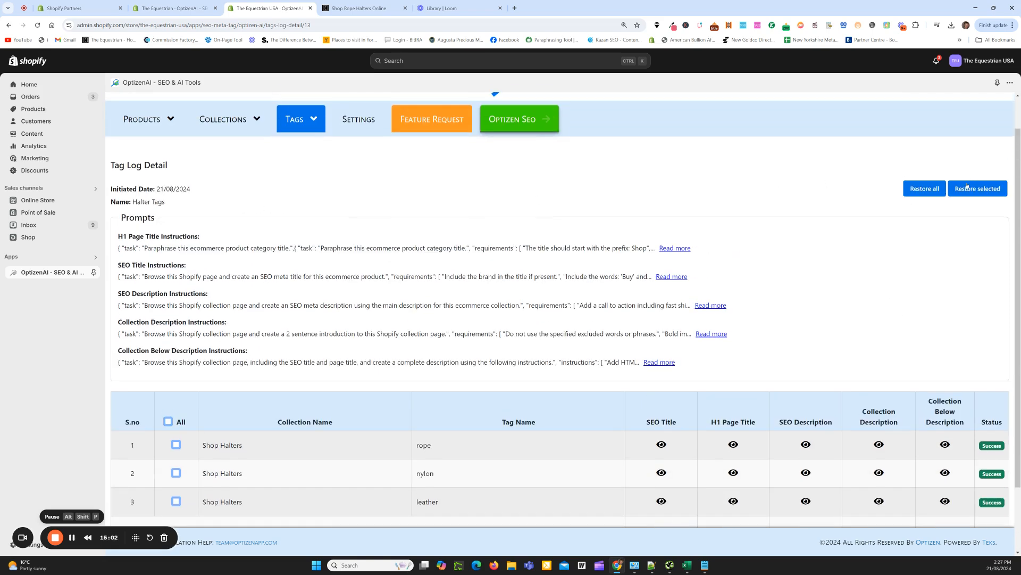
scroll(713, 336, "down", 2)
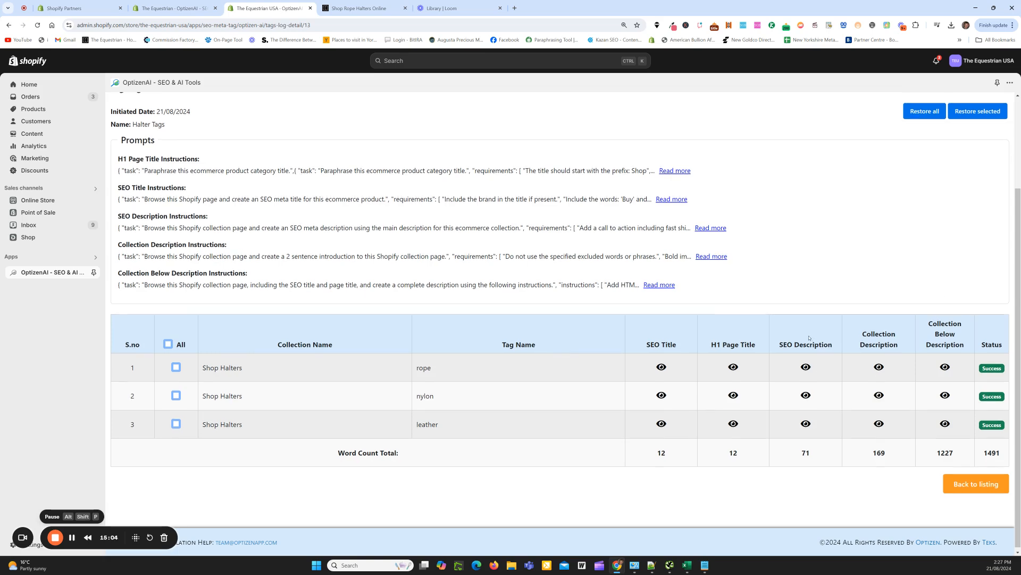
scroll(819, 364, "up", 2)
scroll(954, 344, "down", 2)
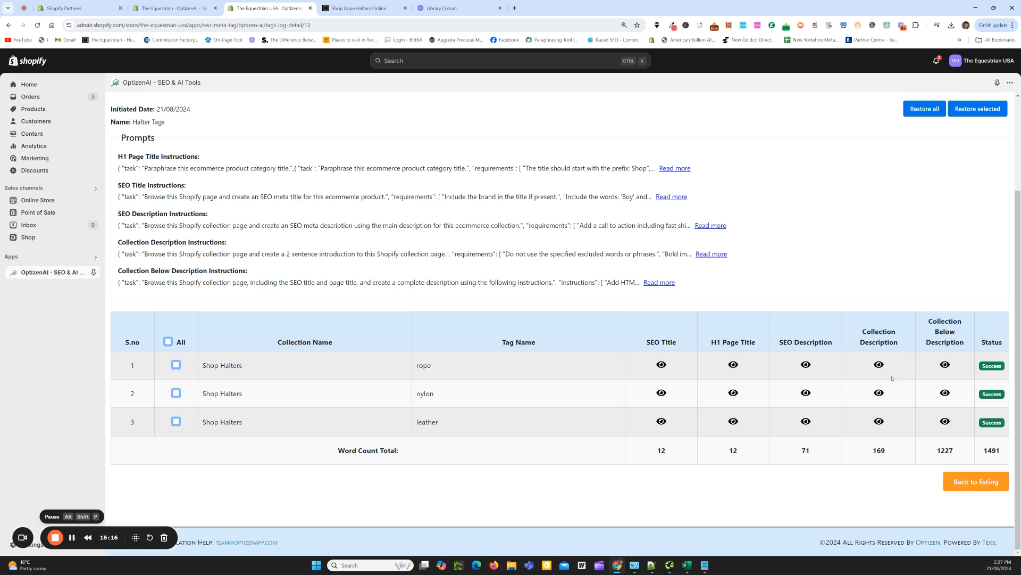
scroll(421, 238, "up", 3)
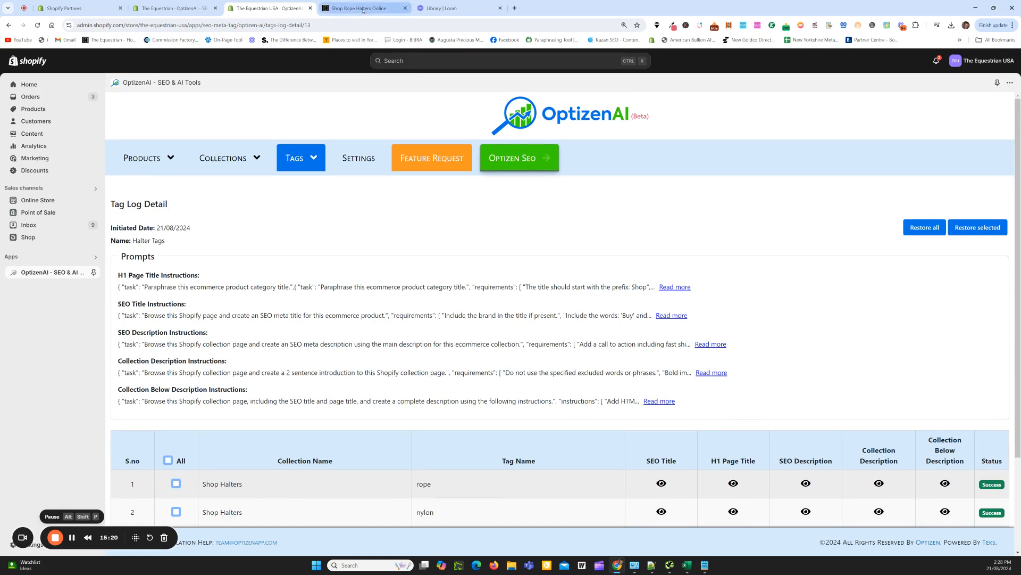
Switch to the storefront's rope halters page and review its heading, introduction, "About Our Rope Halters" text and popular questions
left_click(341, 7)
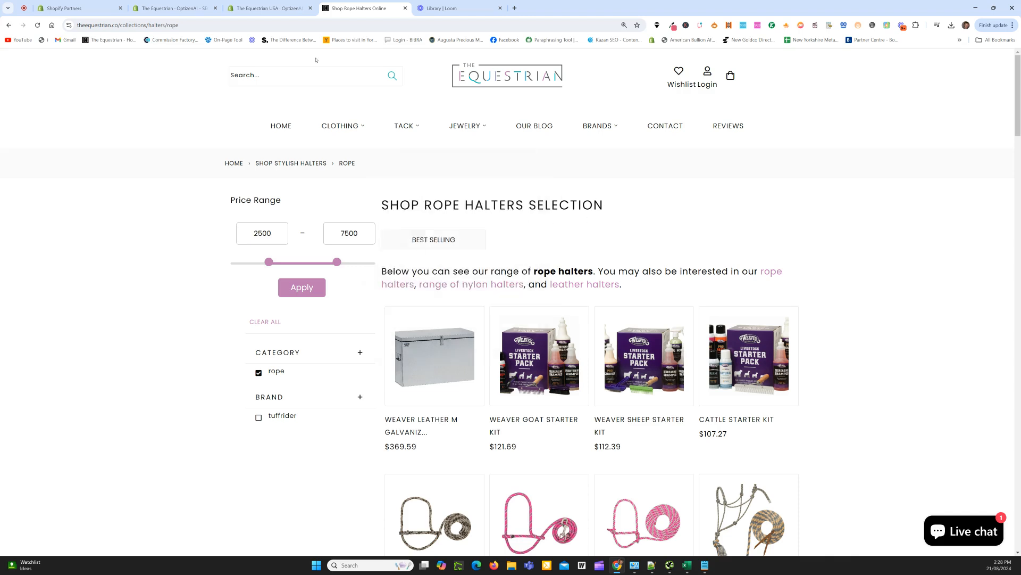
scroll(399, 106, "down", 3)
scroll(450, 102, "up", 3)
scroll(602, 200, "down", 2)
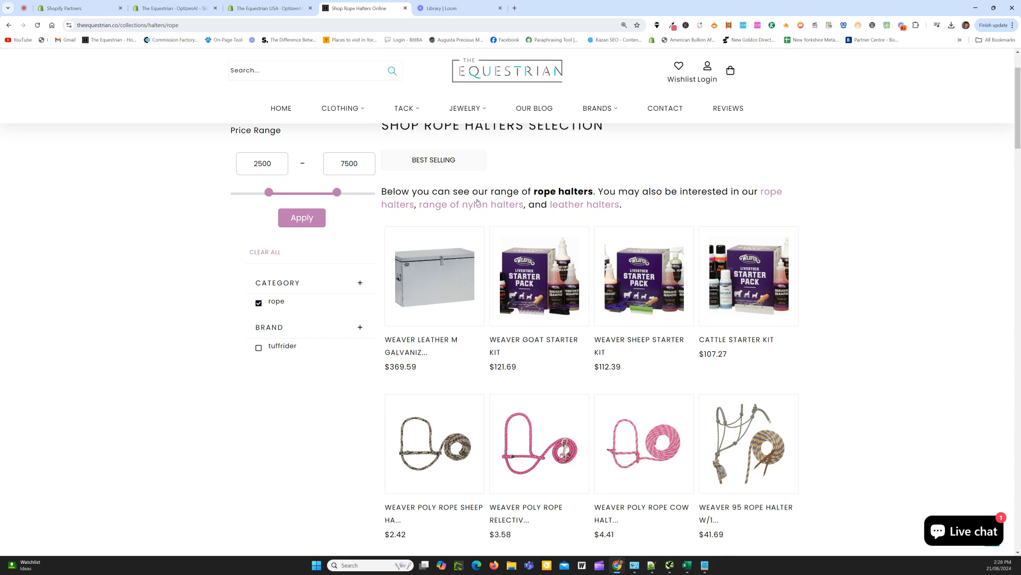
scroll(658, 218, "down", 12)
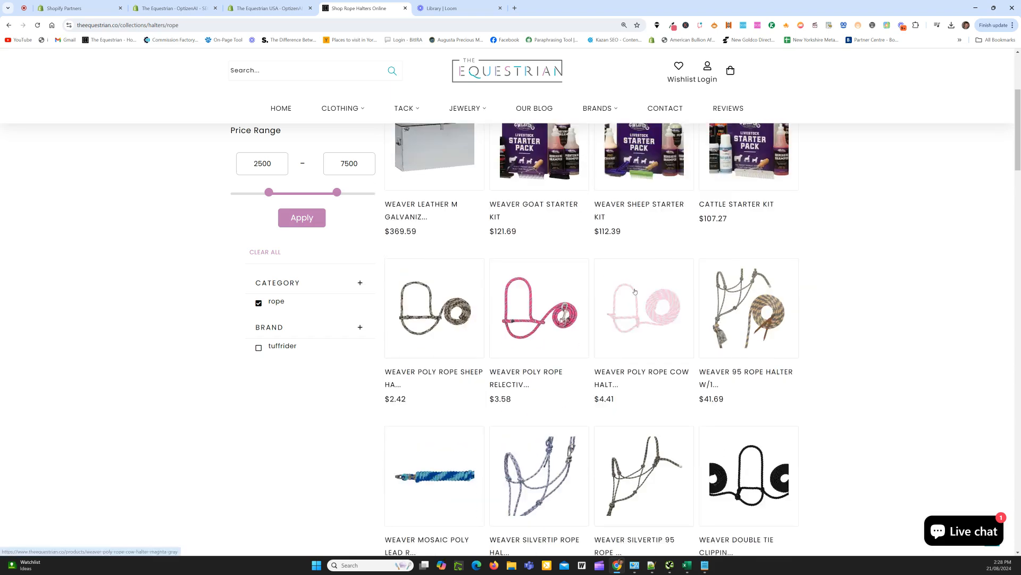
scroll(635, 291, "down", 10)
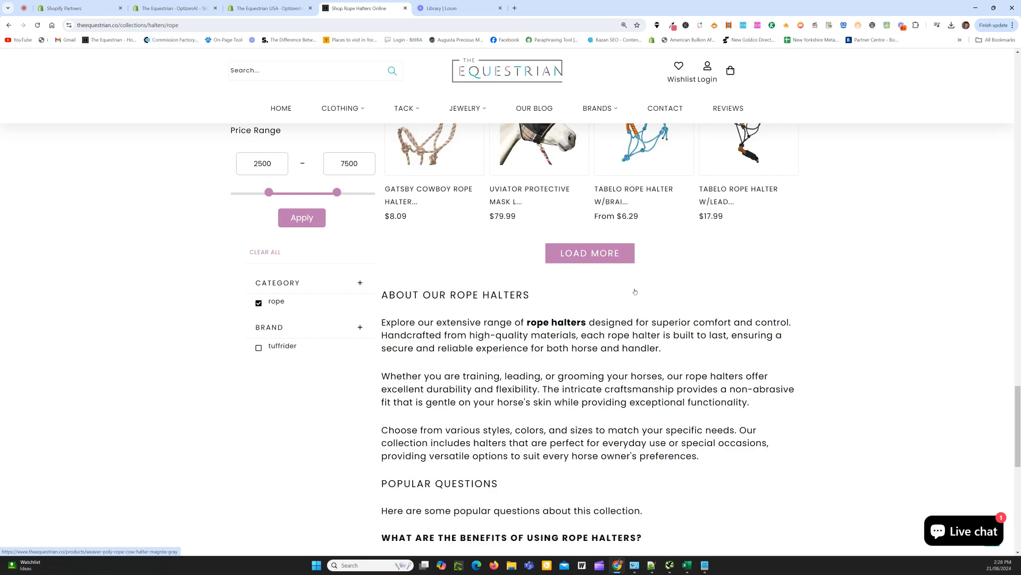
scroll(445, 256, "down", 7)
Follow the internal links in the introductory descriptions to view the leather halters page and the nylon halters page
scroll(559, 364, "up", 8)
scroll(559, 364, "up", 15)
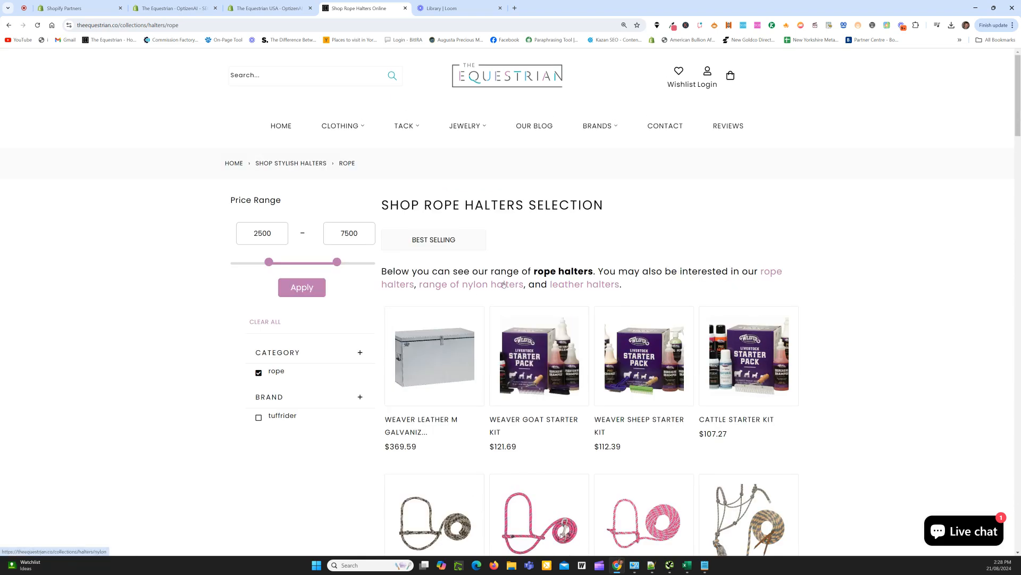
left_click(578, 285)
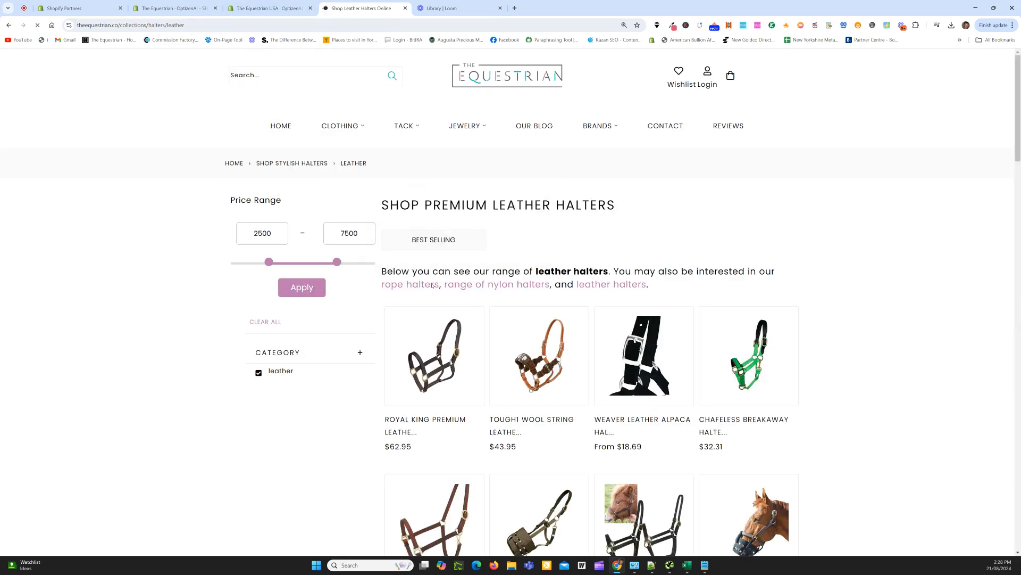
left_click(477, 286)
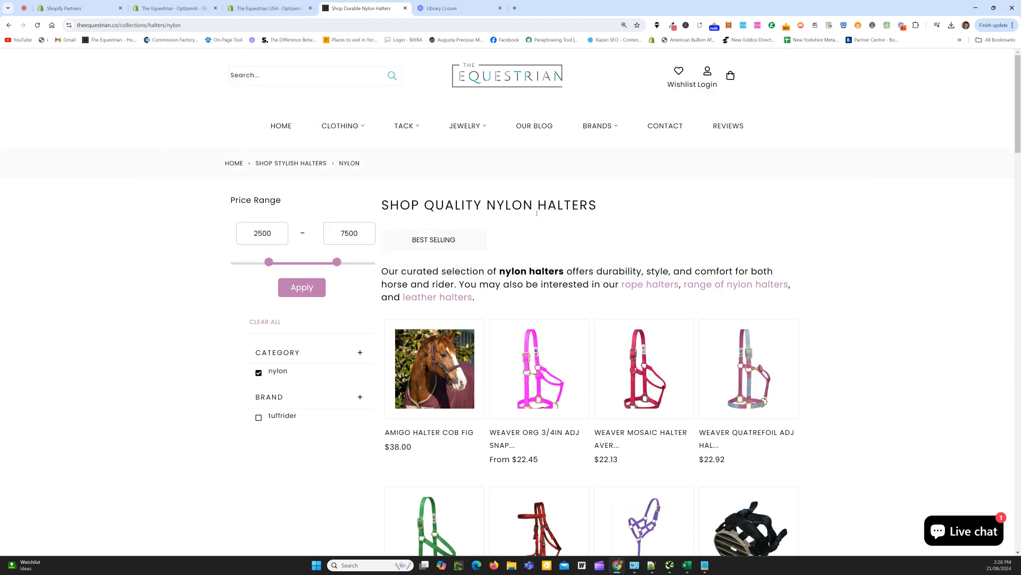
Switch back to the "Halter Tags" log detail in OptizenAI and look over its prompts and tag table
mouse_move(269, 9)
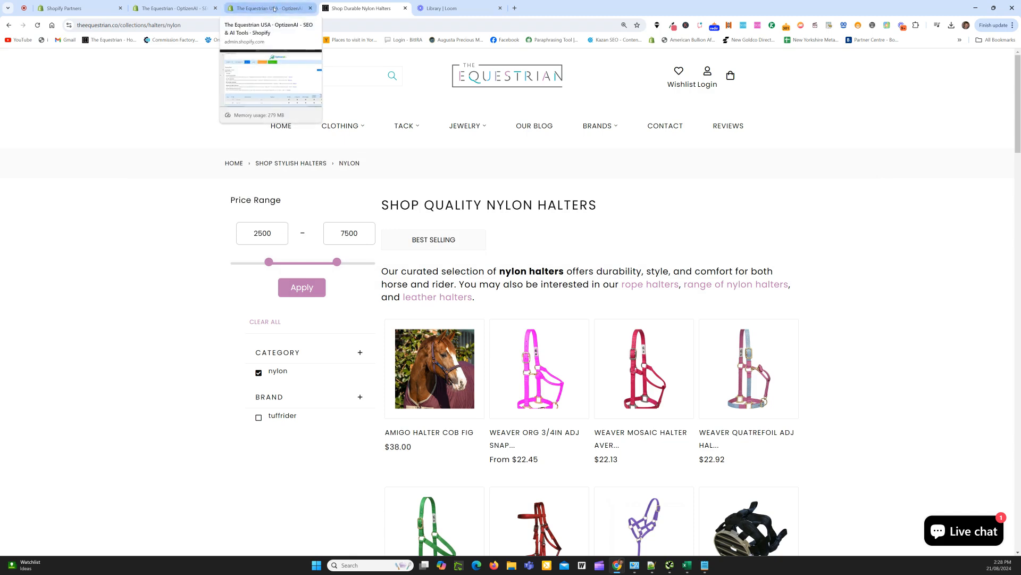
left_click(274, 9)
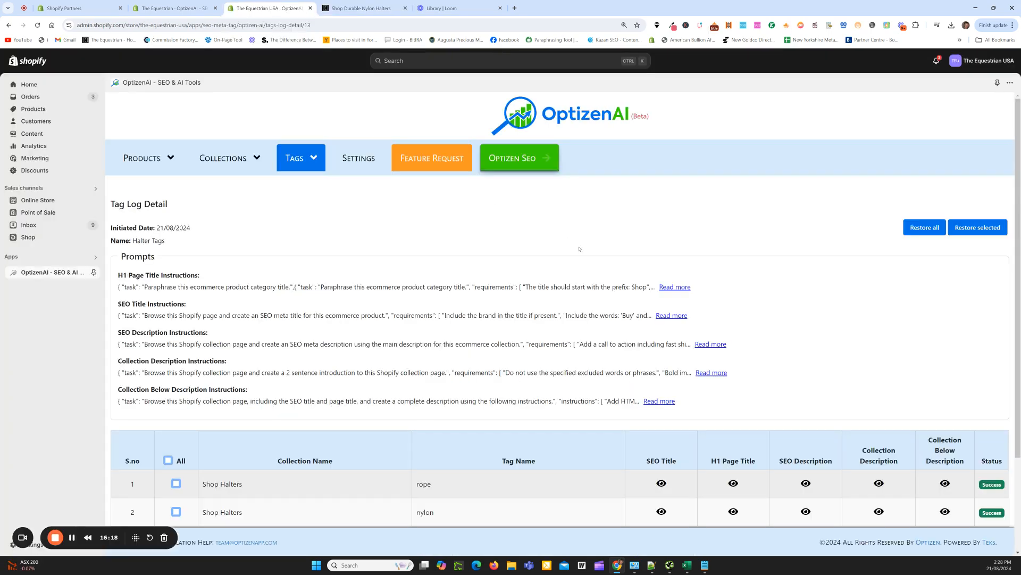
scroll(547, 283, "down", 1)
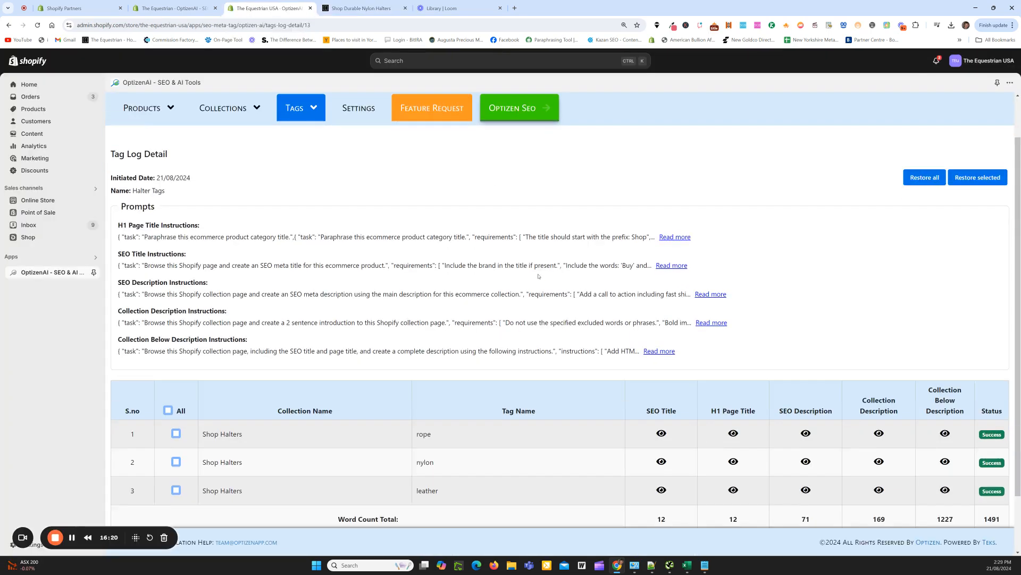
scroll(648, 268, "up", 1)
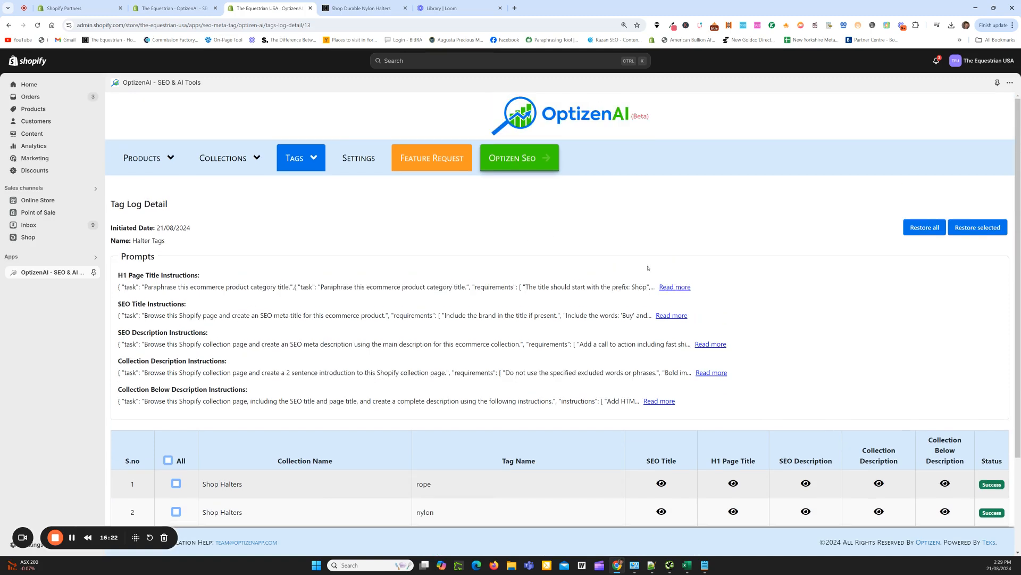